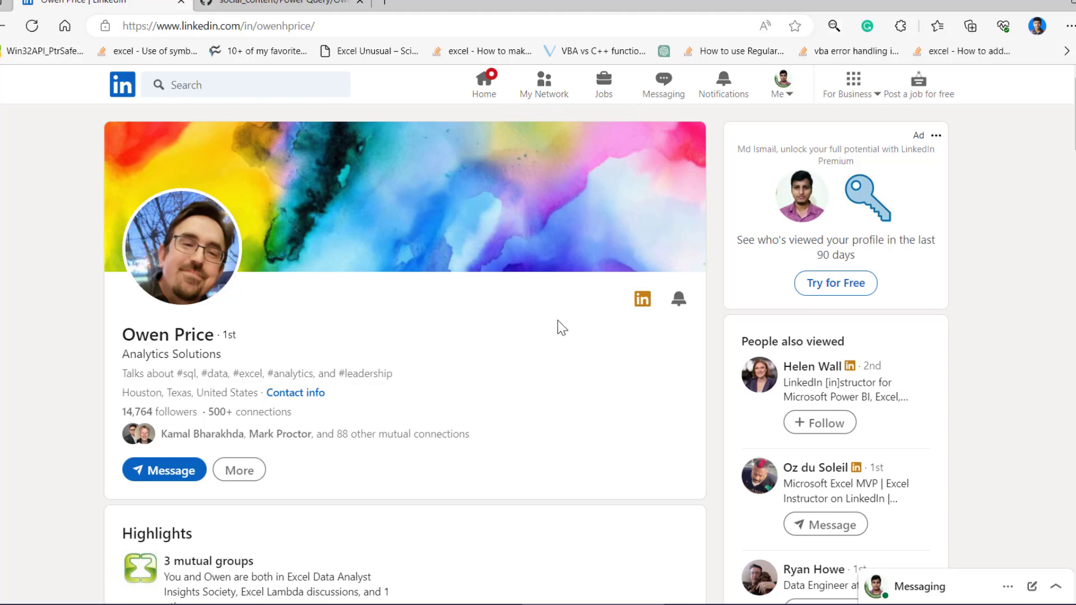
Review the CombineTextByPositions slide in the GitHub PDF in the browser and switch to the Combine.CombineTextByPositions workbook in Excel
key(ctrl+Tab)
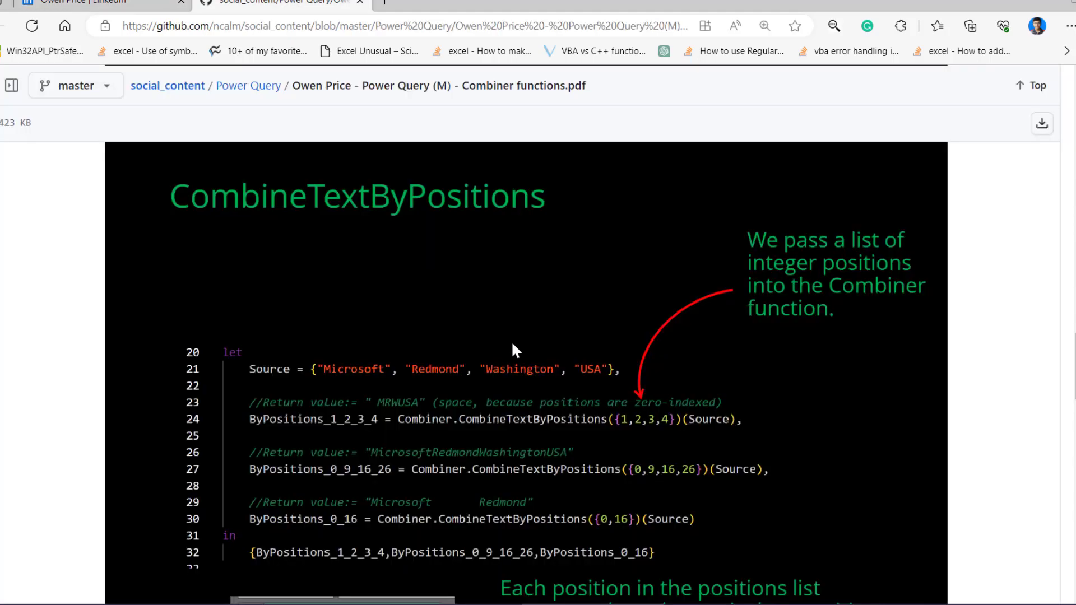
scroll(367, 358, down, 2)
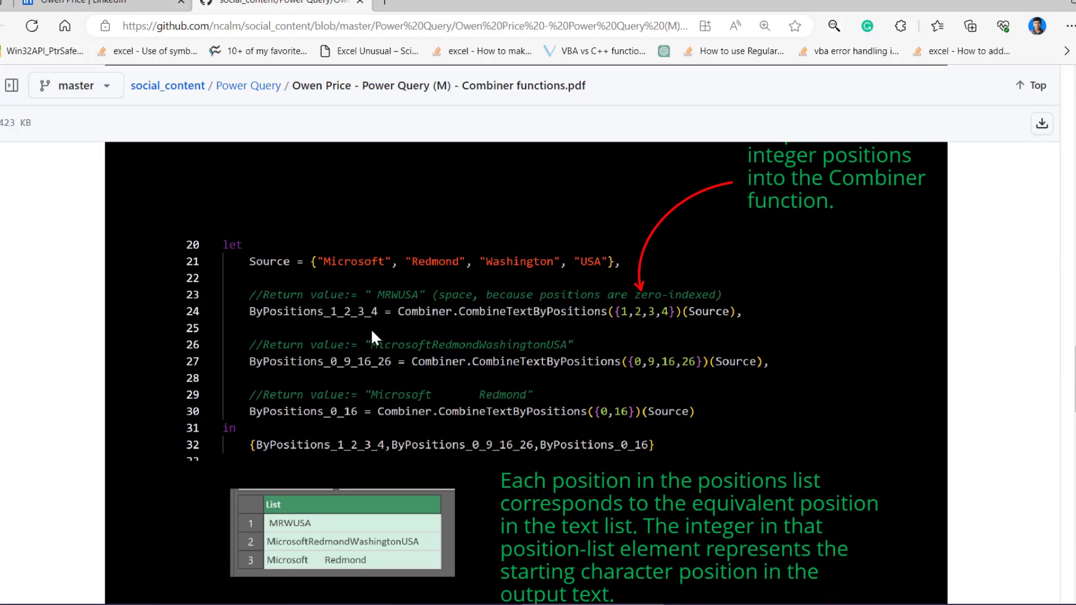
scroll(372, 336, up, 2)
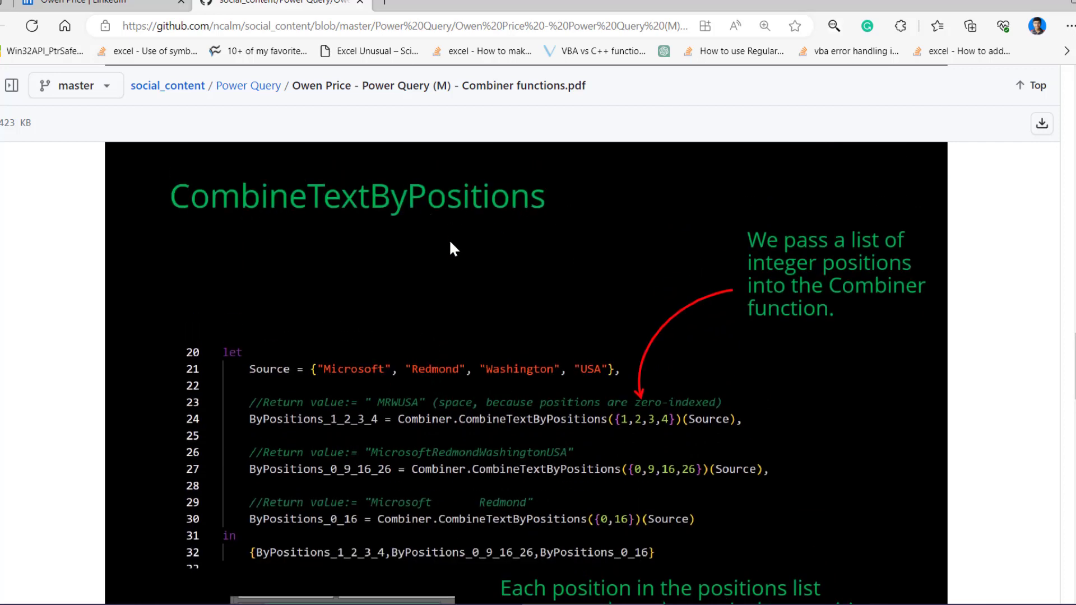
click(455, 604)
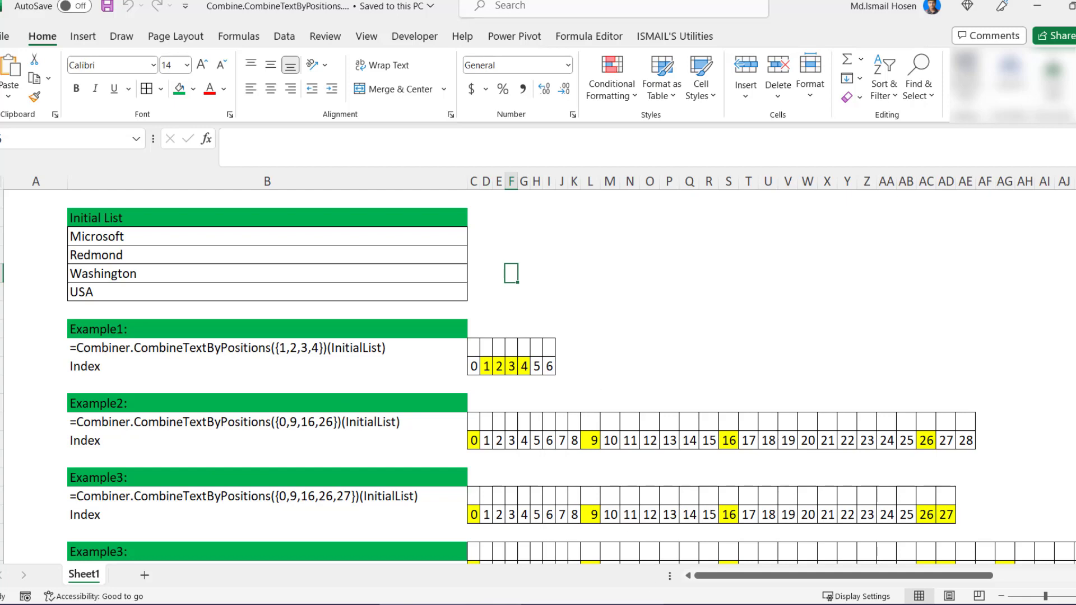
click(594, 604)
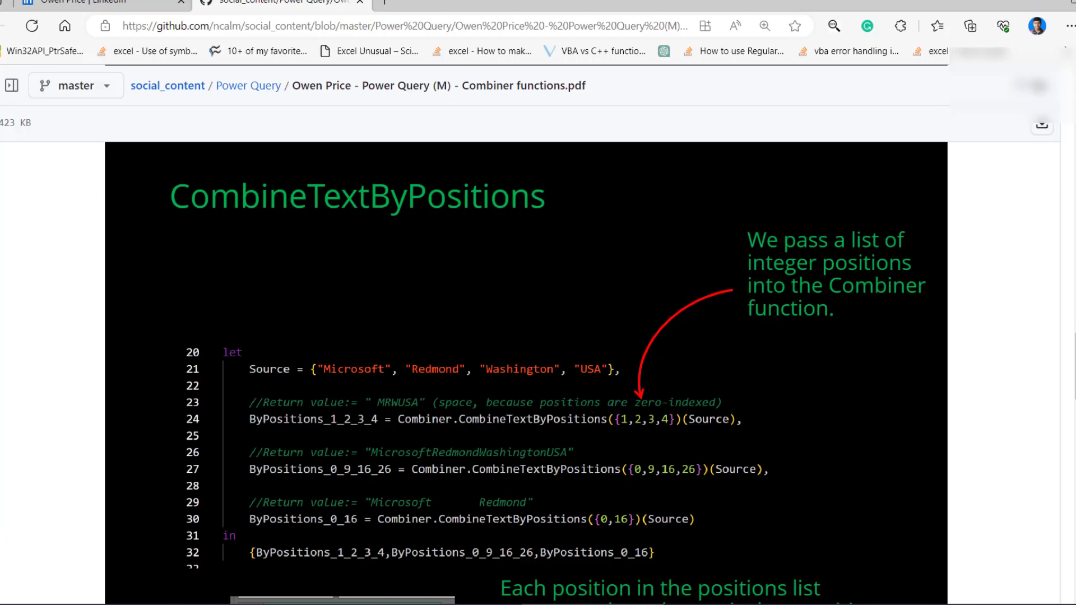
click(451, 604)
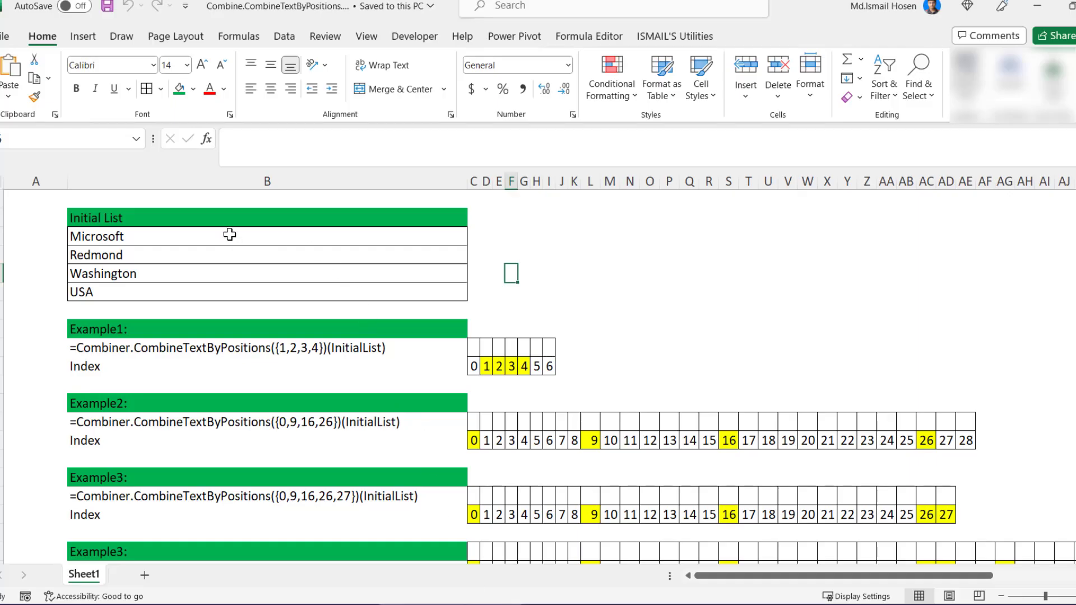
Examine the Initial List values alongside the Example1 formula that takes them as input
drag(230, 235, 216, 292)
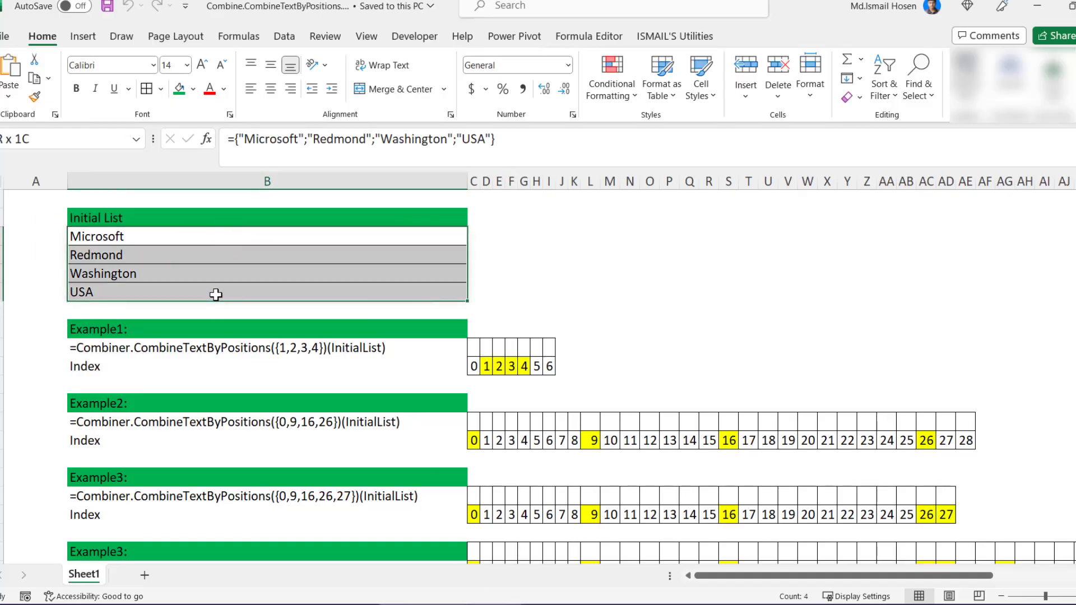
click(269, 348)
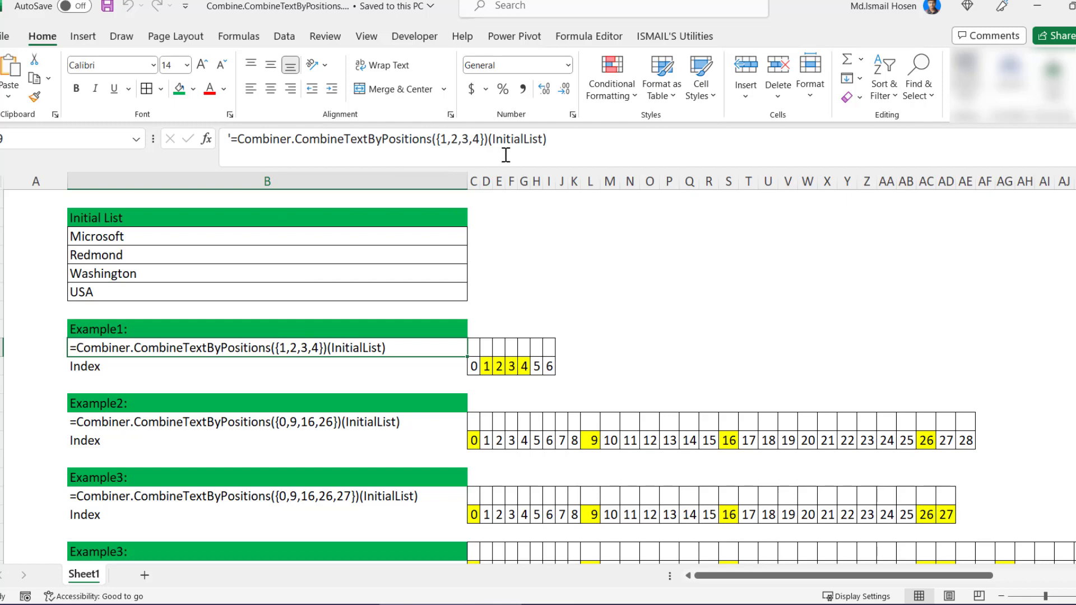
click(537, 234)
click(194, 240)
drag(193, 240, 180, 293)
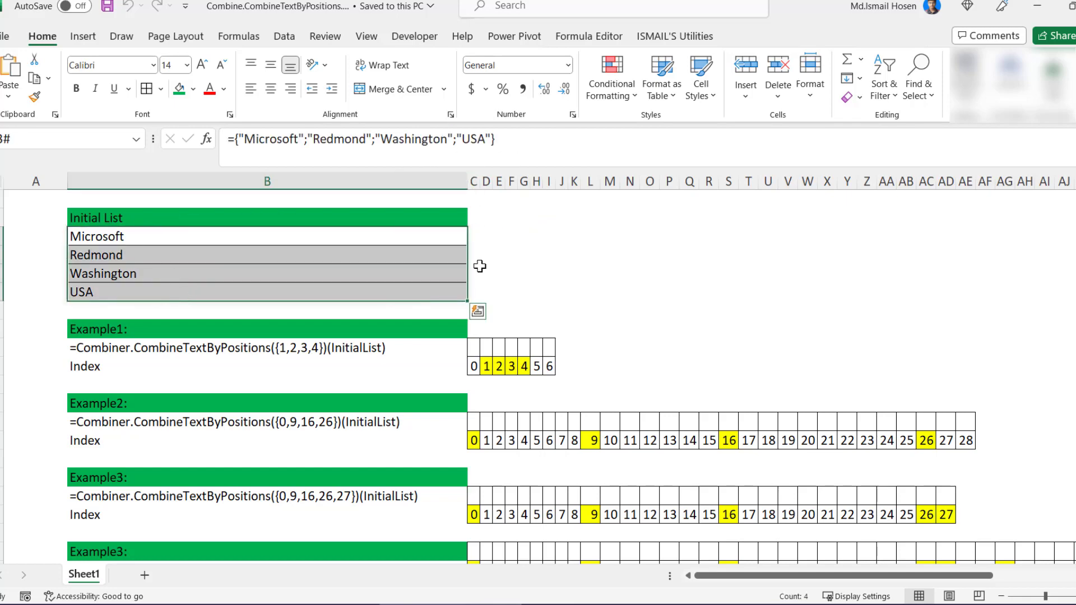
Examine the parts of the Example1 formula: the CombineTextByPositions call with its positions and the InitialList argument
click(409, 352)
drag(488, 143, 573, 144)
click(483, 143)
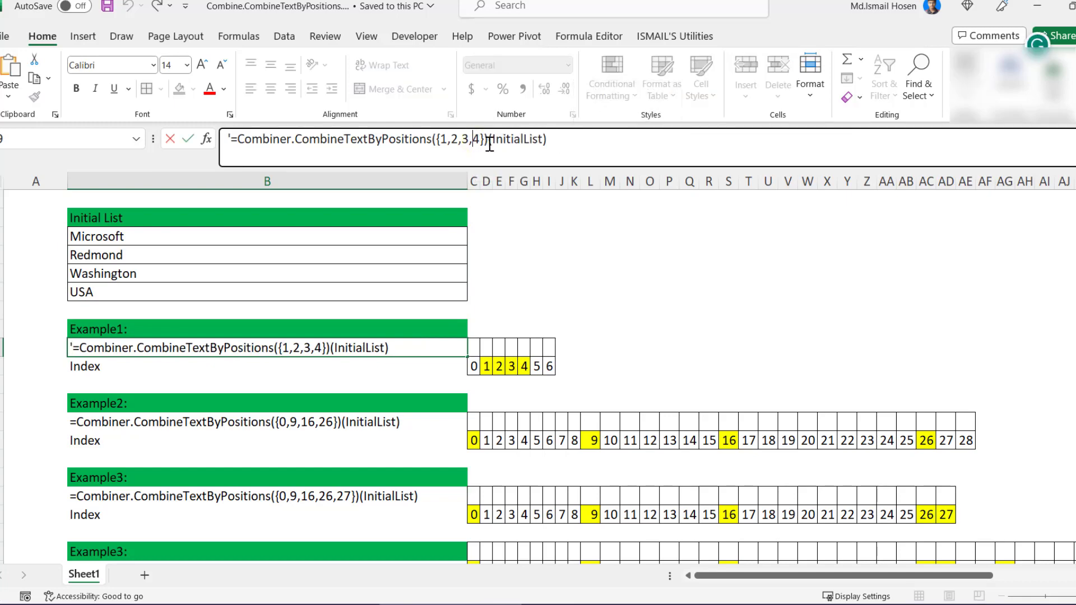
drag(489, 144, 232, 140)
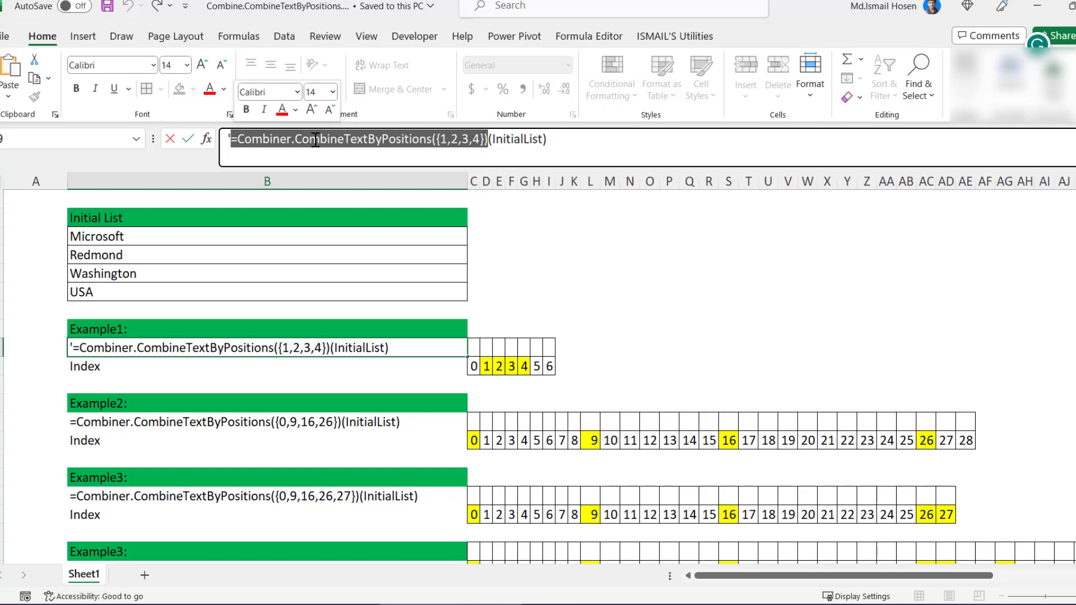
click(575, 323)
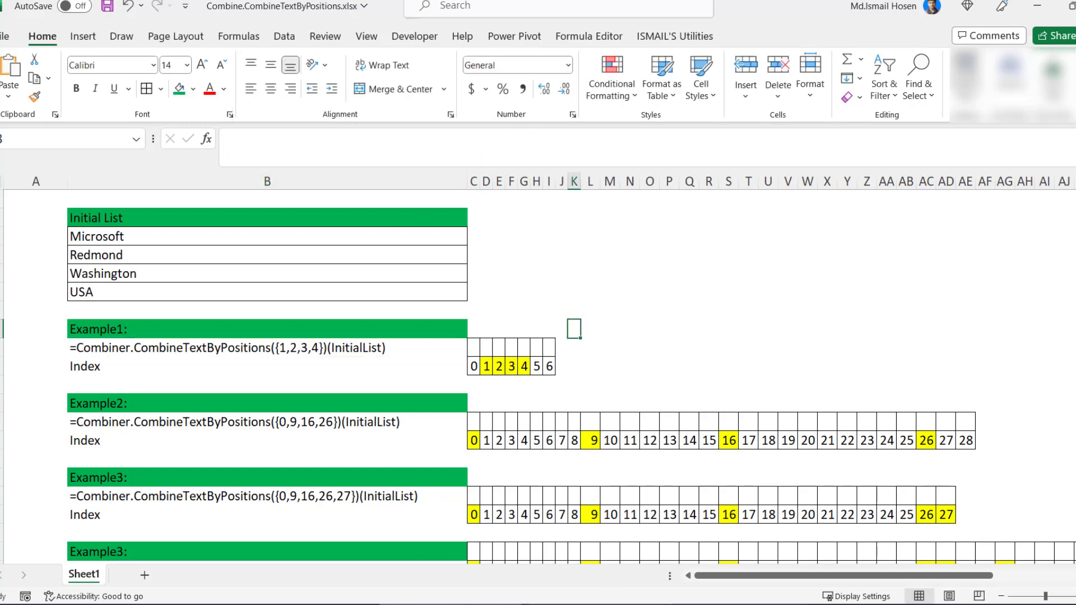
Compare the {1,2,3,4} positions argument in Example1 with the slide's explanation in the browser, returning to Excel
key(alt+Tab)
scroll(426, 391, down, 3)
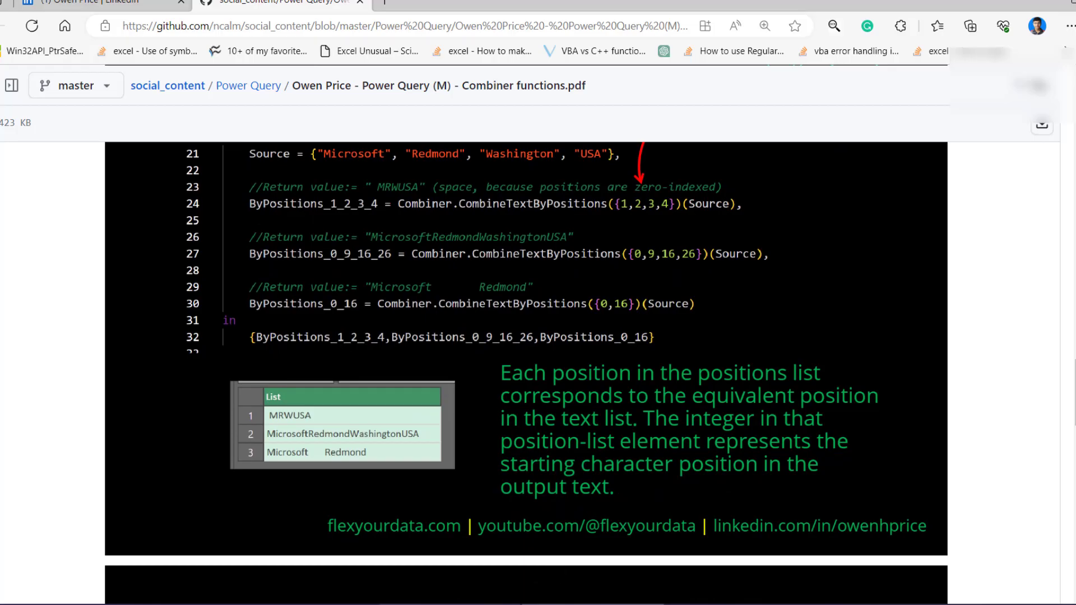
key(alt+Tab)
click(373, 349)
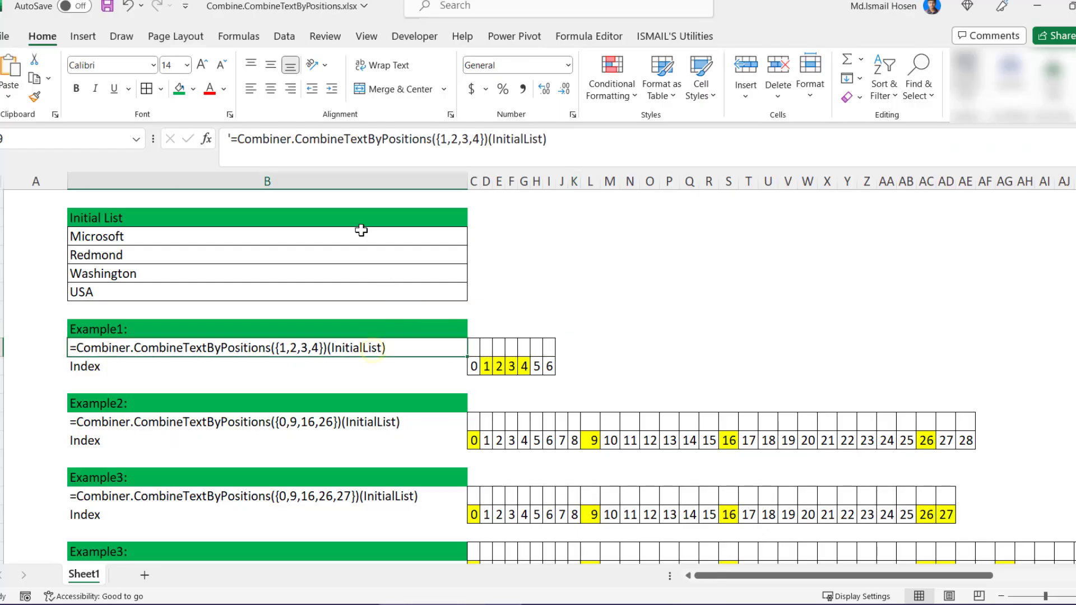
drag(436, 138, 488, 147)
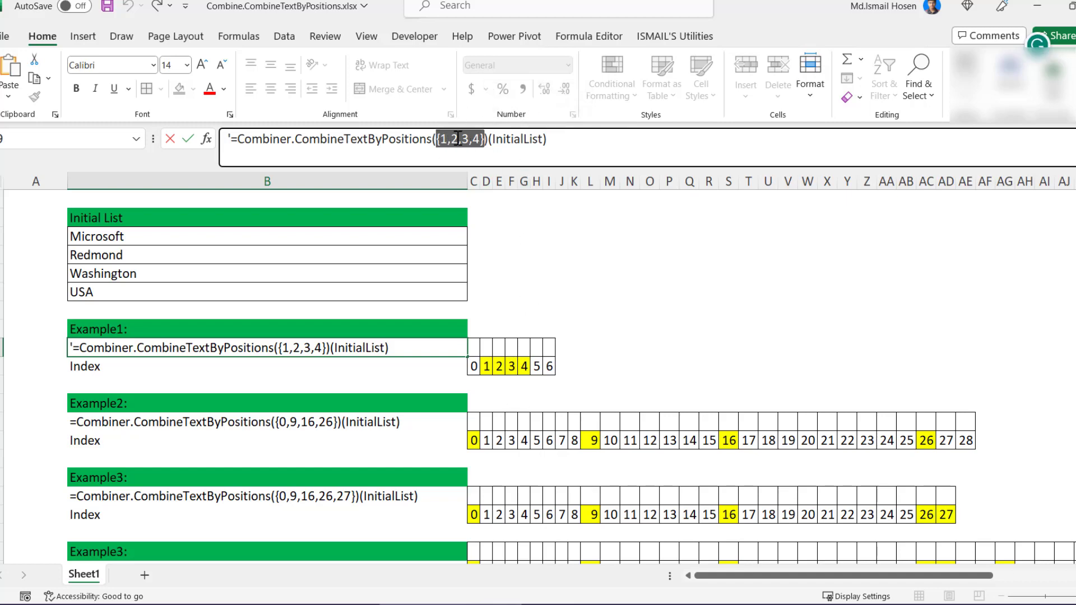
click(563, 598)
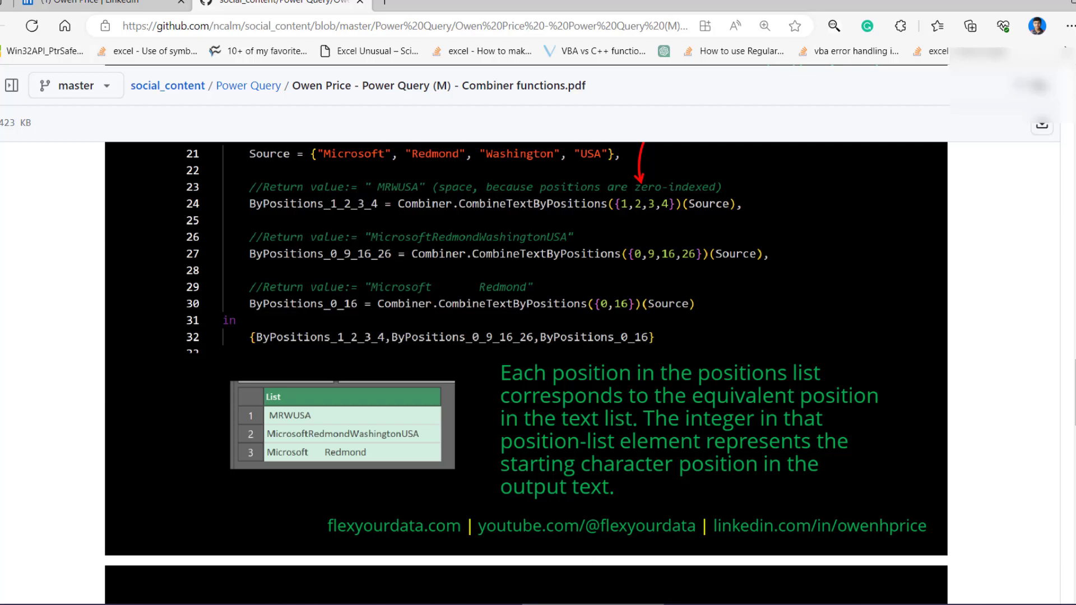
key(alt+Tab)
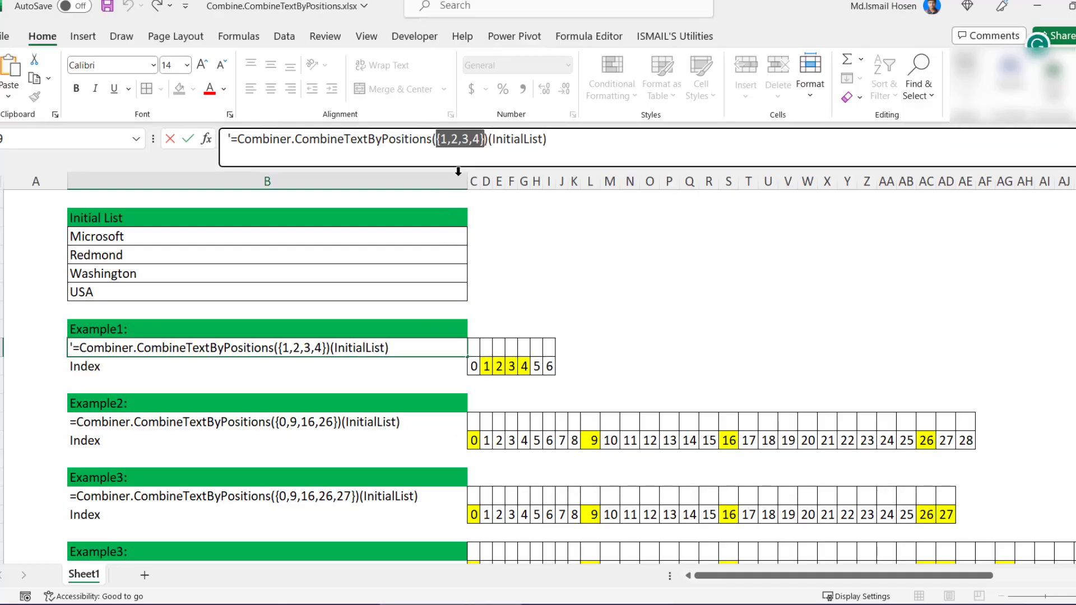
Examine the individual positions in the Example1 formula and the positions list in the Example2 formula
click(442, 140)
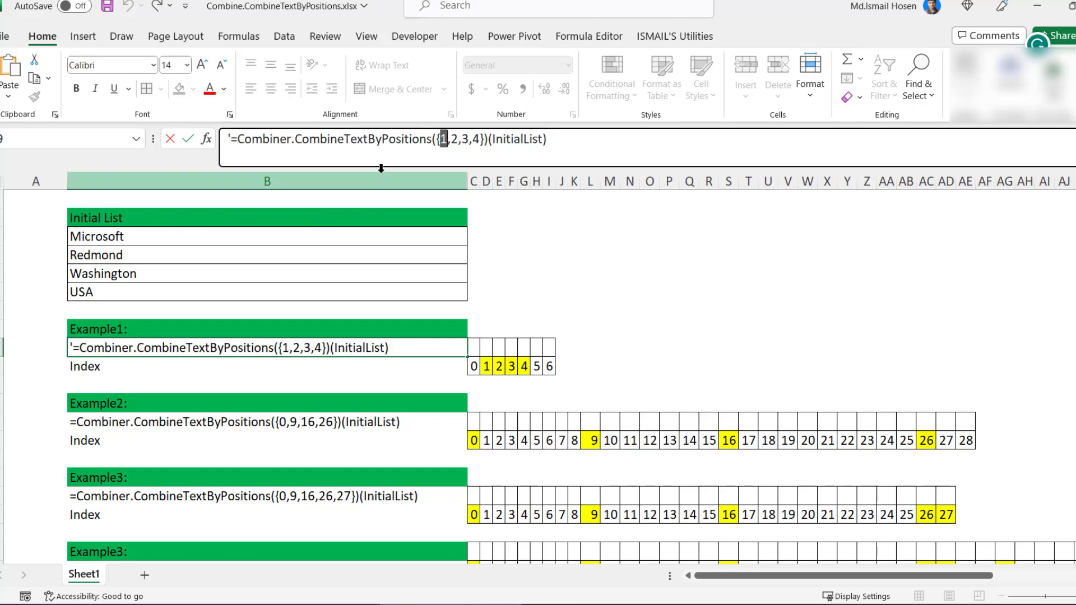
drag(452, 140, 485, 140)
click(480, 139)
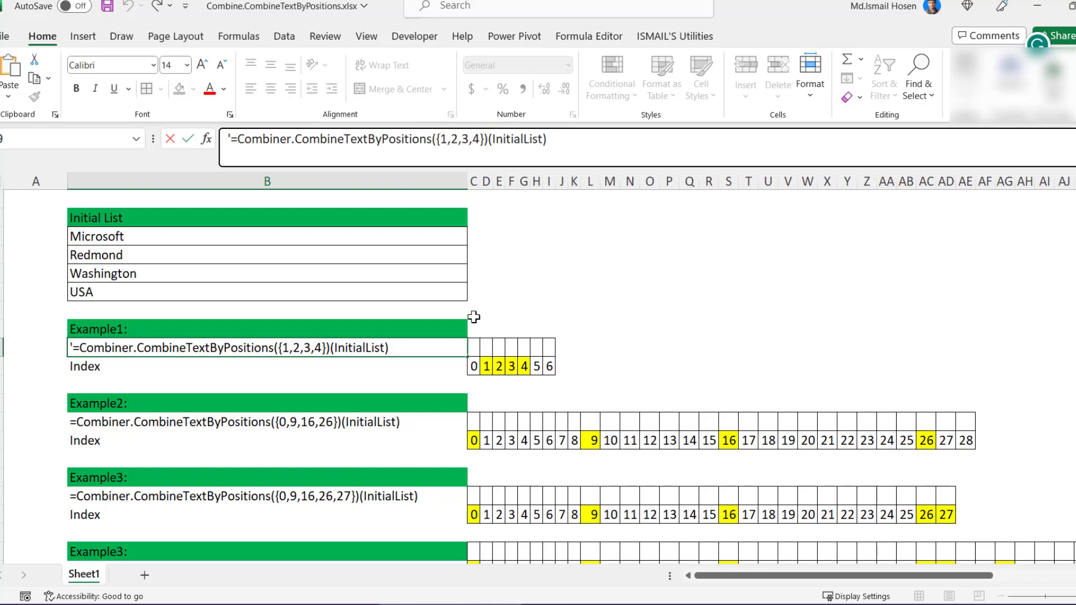
click(312, 422)
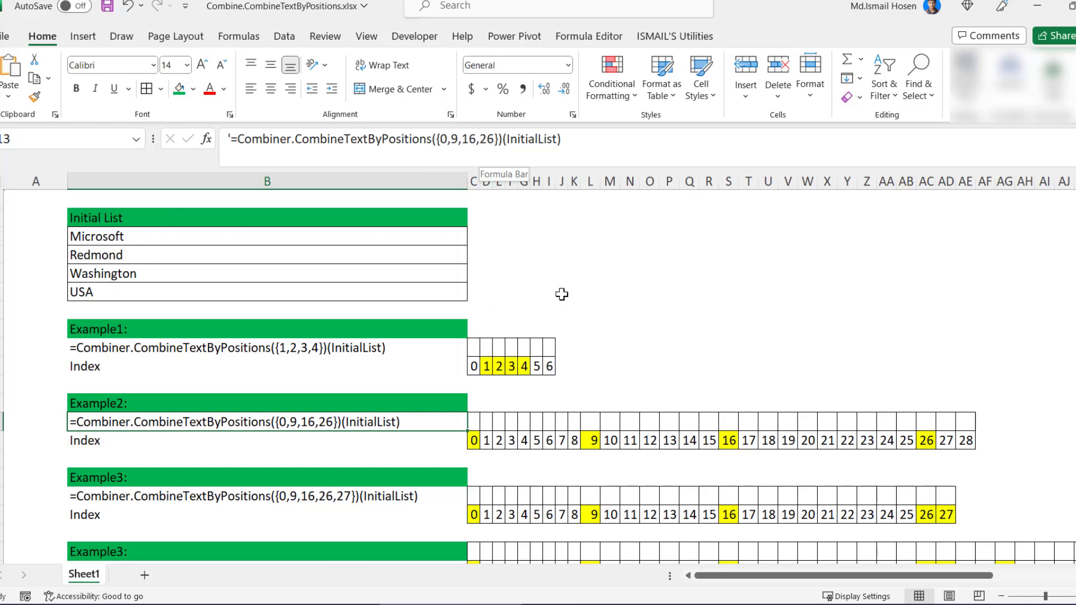
click(540, 245)
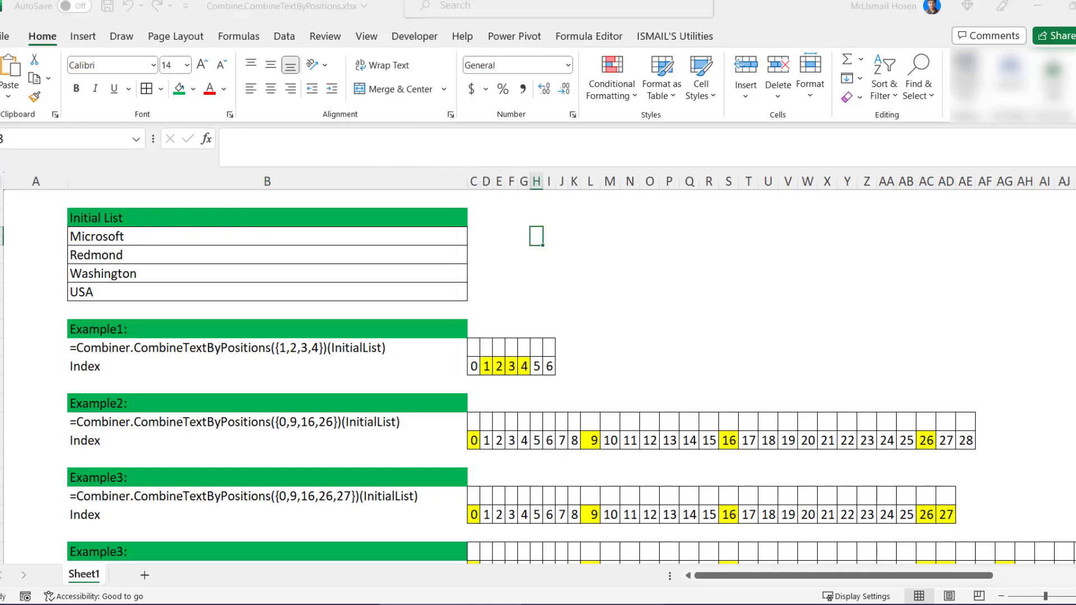
Compare Example1's index row with the positions list {1,2,3,4} in its formula
key(alt+Tab)
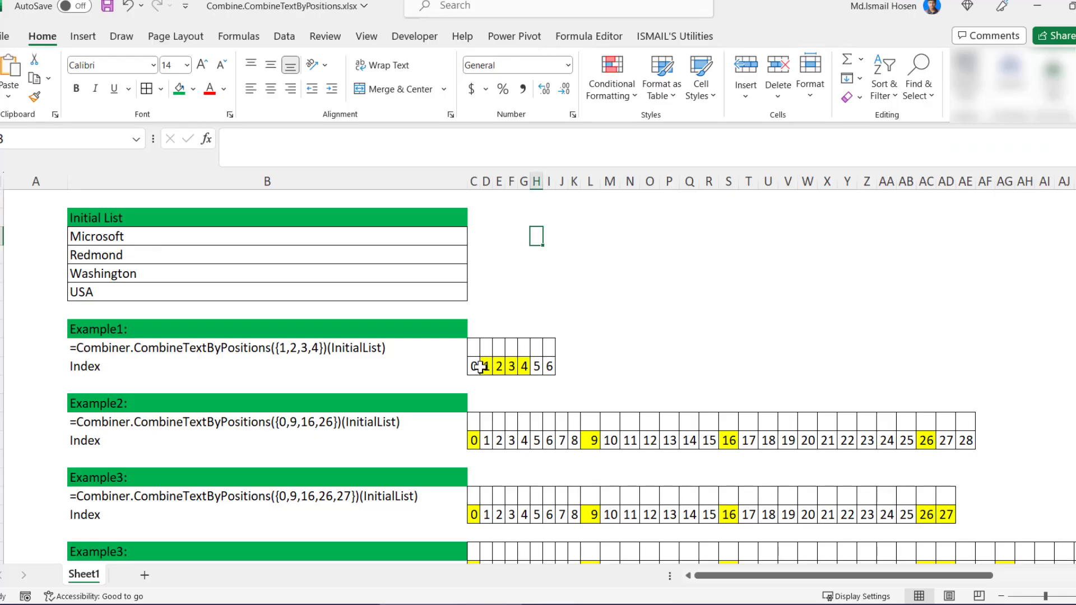
drag(474, 367, 557, 367)
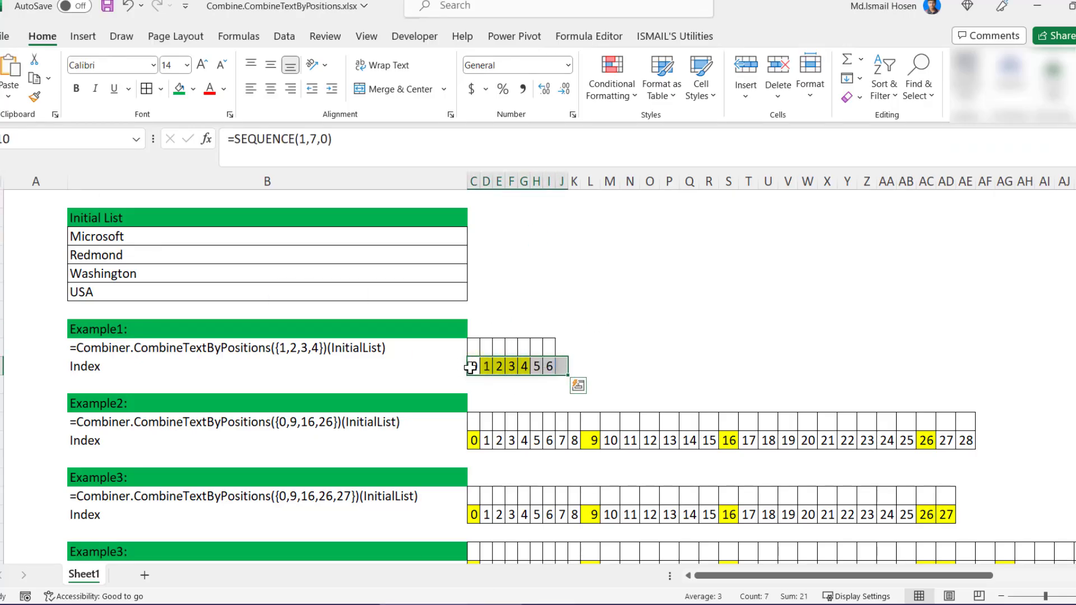
click(471, 366)
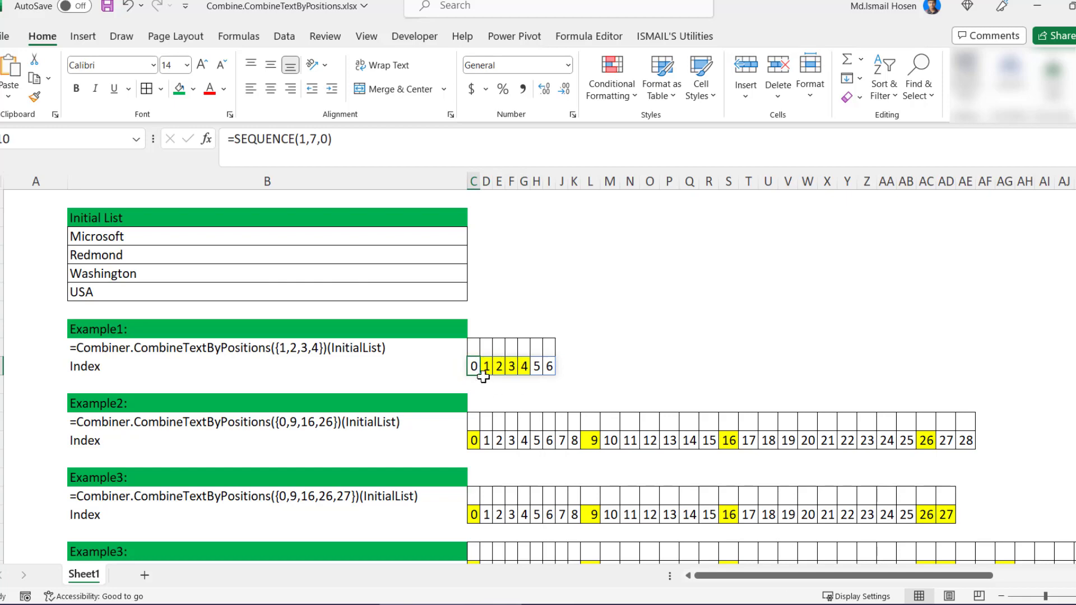
click(283, 348)
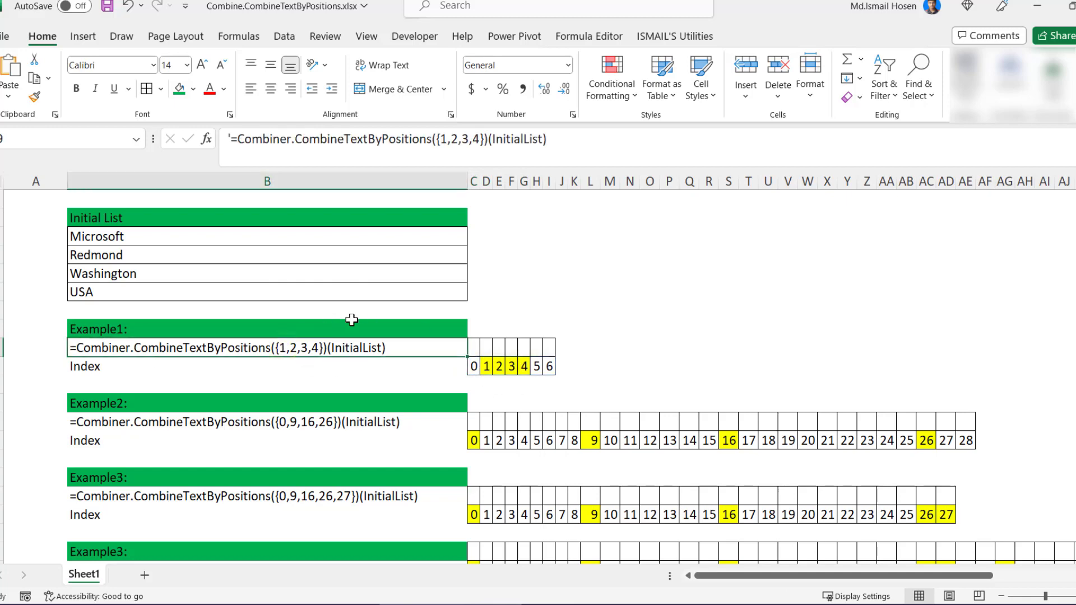
drag(437, 139, 480, 140)
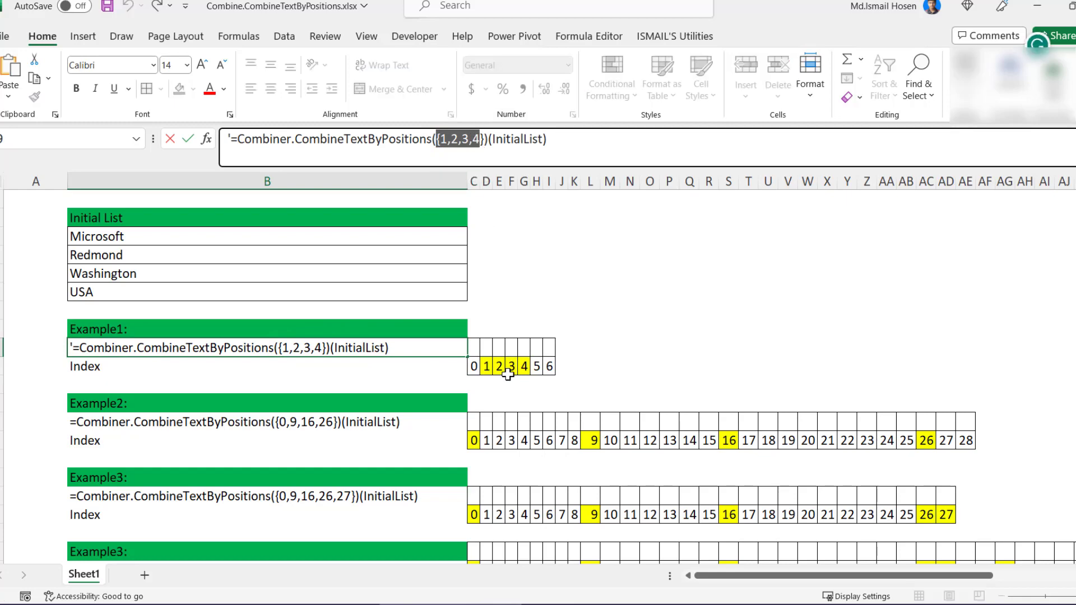
Examine Example1's index cells 0 to 4 one by one, returning to index 1 as the first start position
click(473, 367)
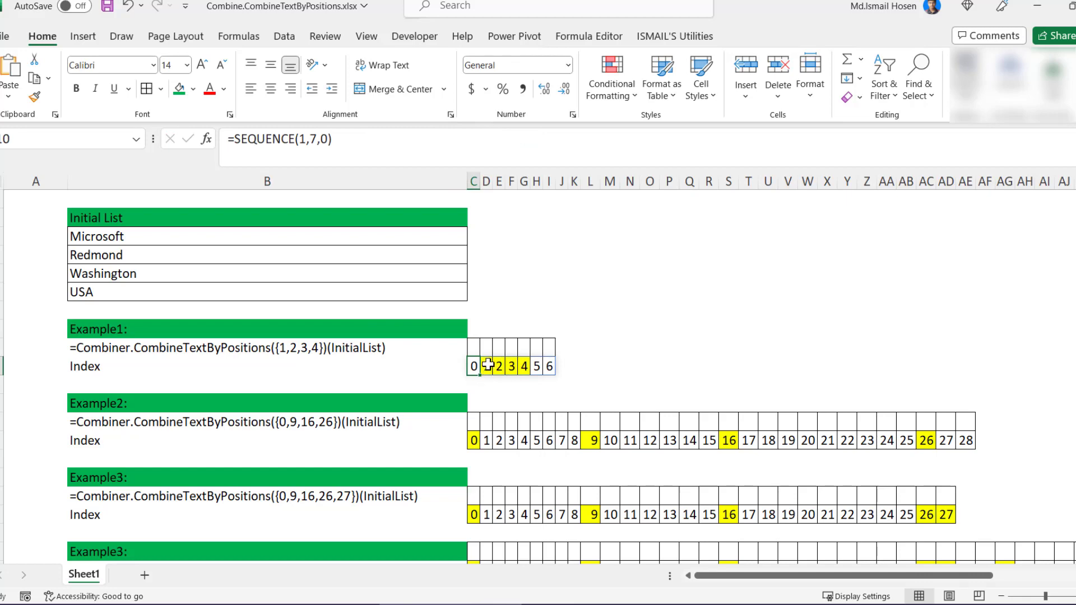
click(486, 365)
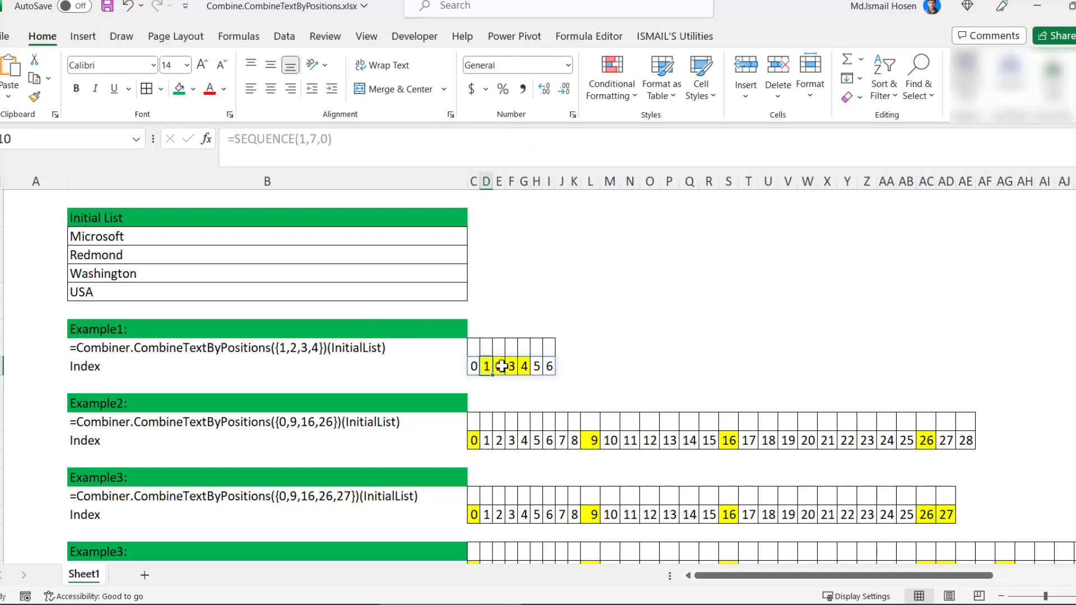
click(499, 367)
click(510, 367)
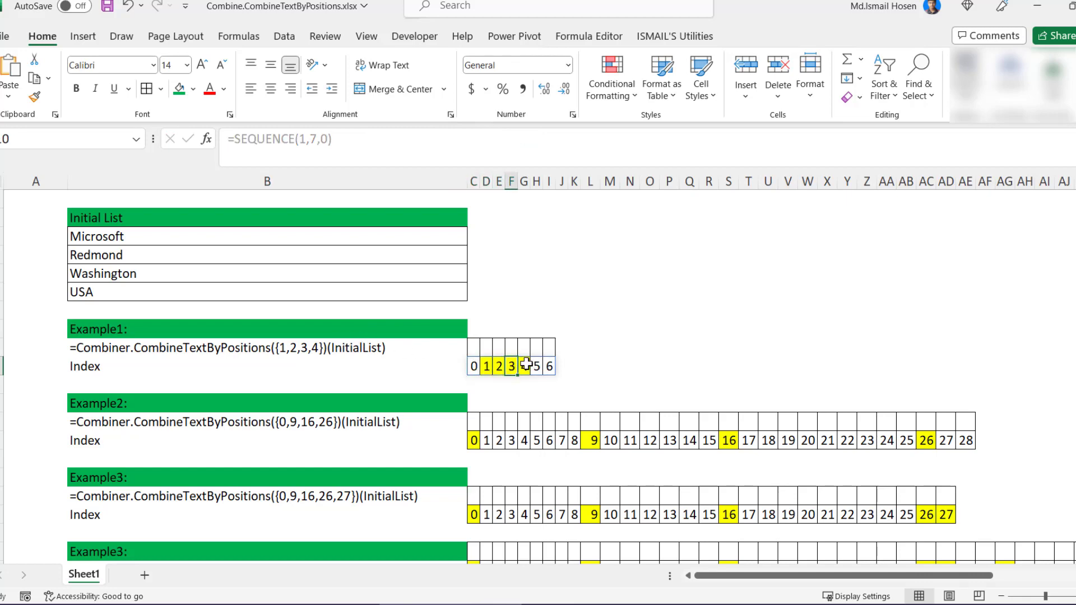
click(524, 366)
click(485, 366)
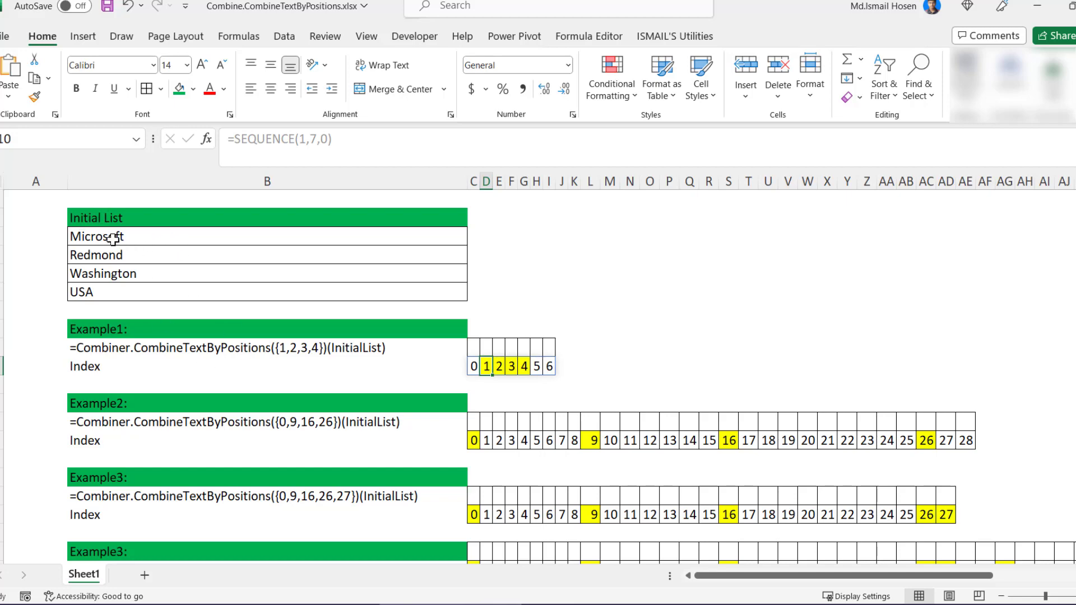
Fill Example1's result row with M, R, W and U above index 1, 2, 3 and 4 respectively
click(485, 348)
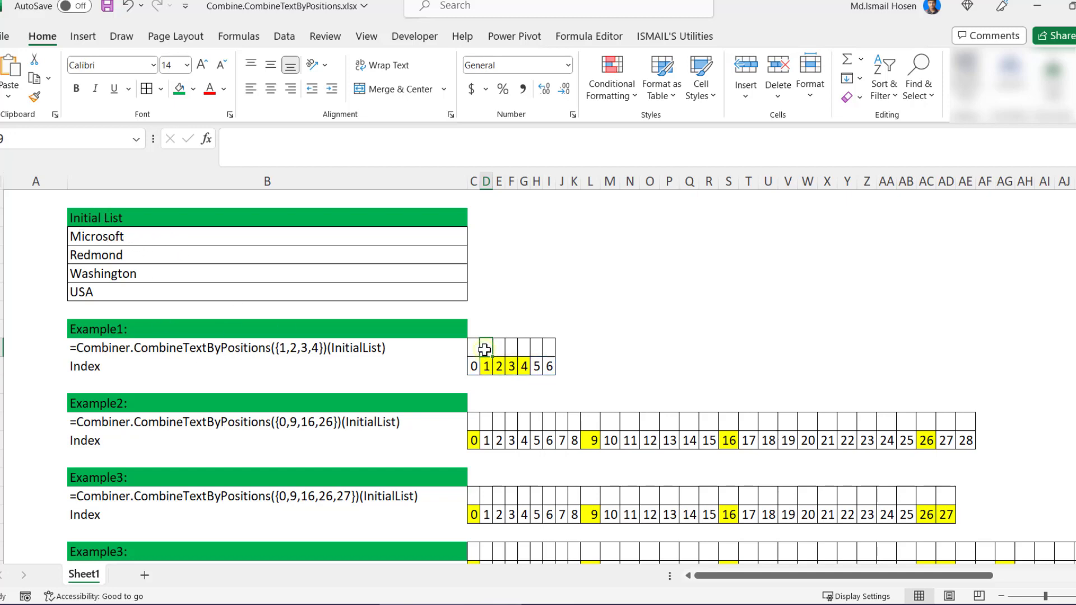
click(381, 149)
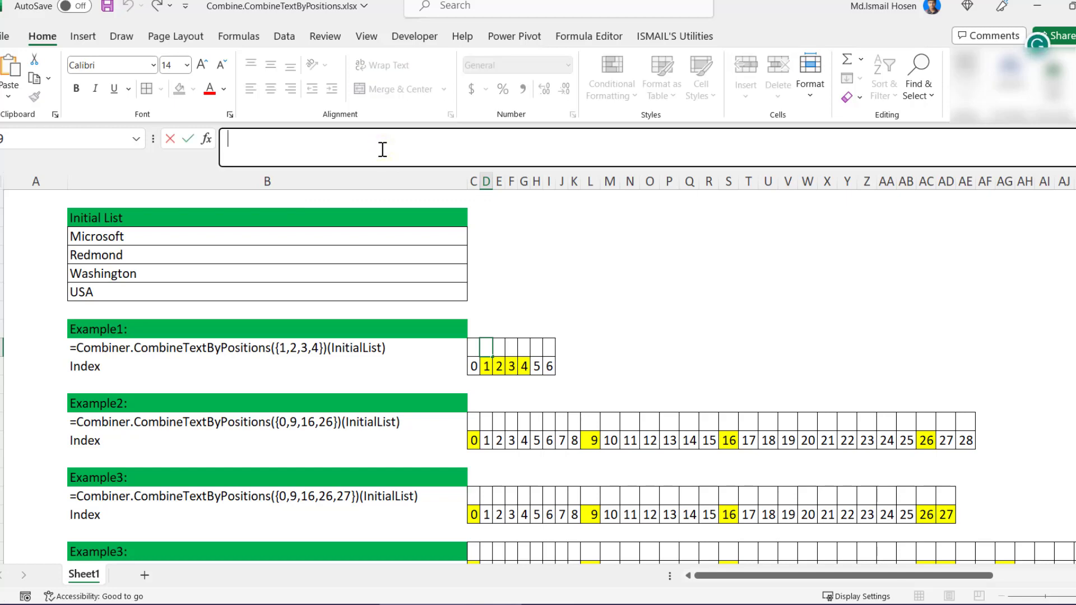
text(M)
key(Return)
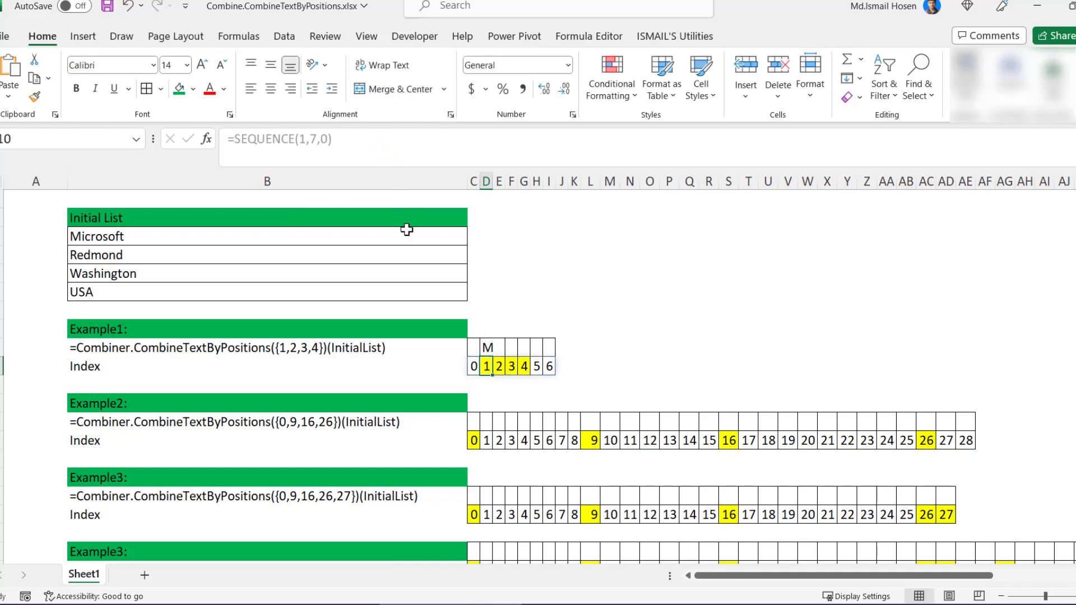
click(504, 350)
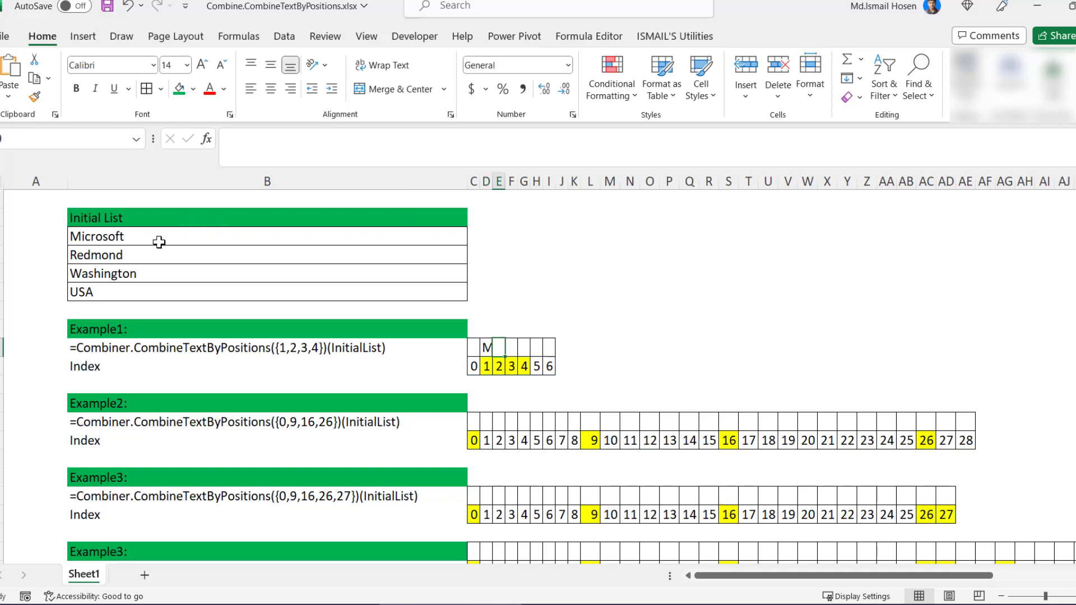
text(R)
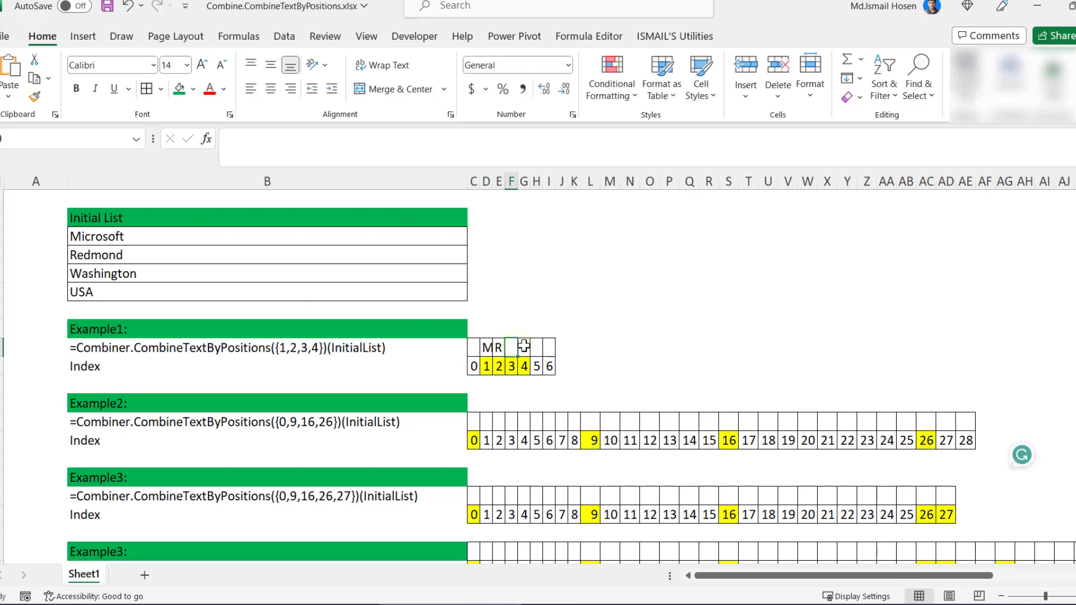
click(516, 346)
text(W)
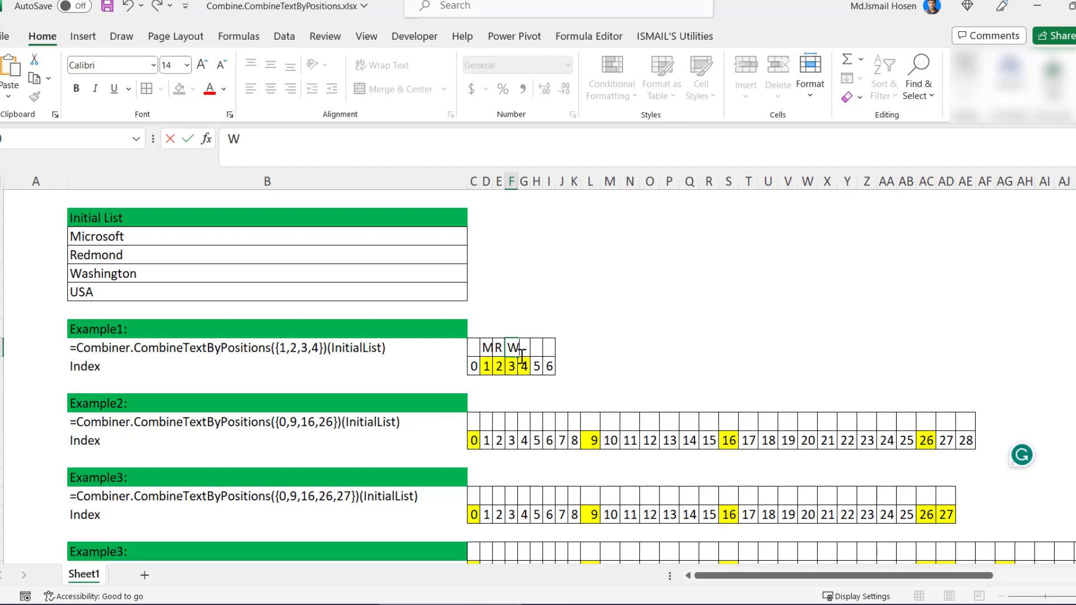
click(609, 366)
click(524, 348)
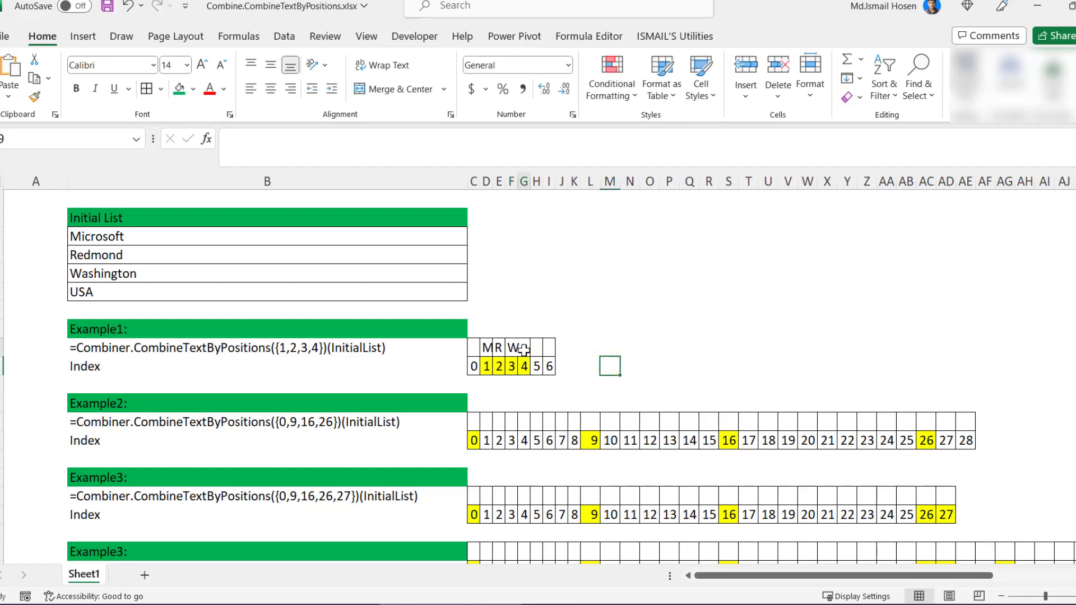
text(U)
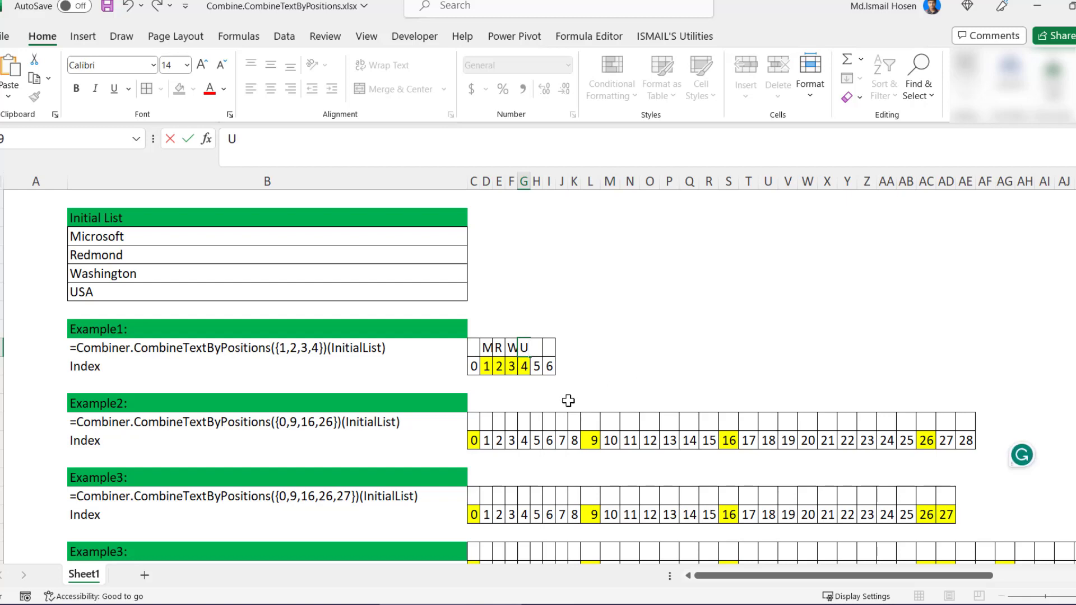
click(561, 402)
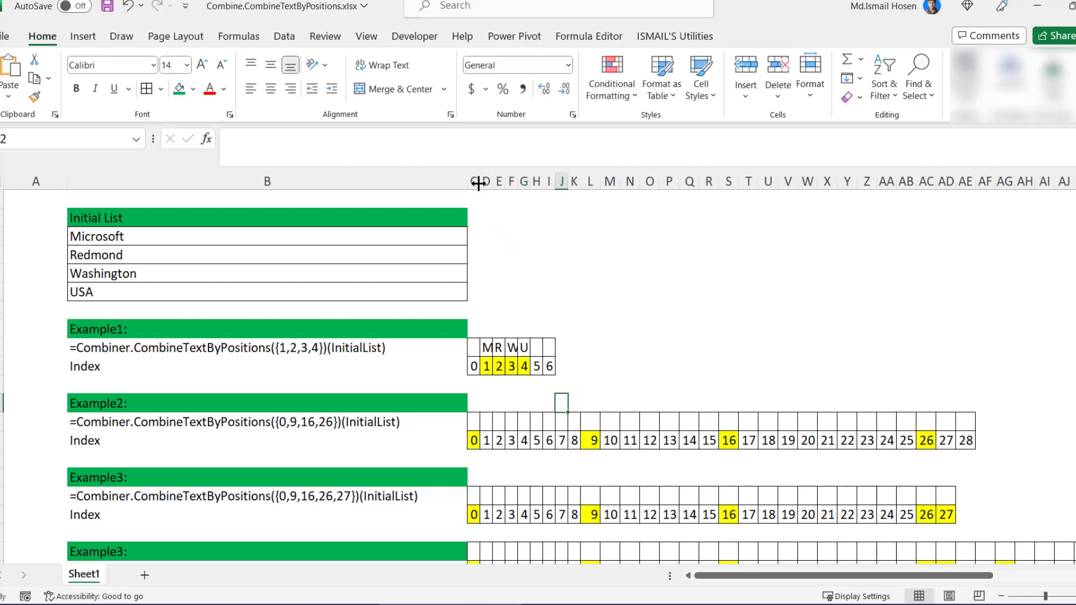
Widen columns F and G so the letters W and U fit in Example1's result row
drag(505, 182, 530, 181)
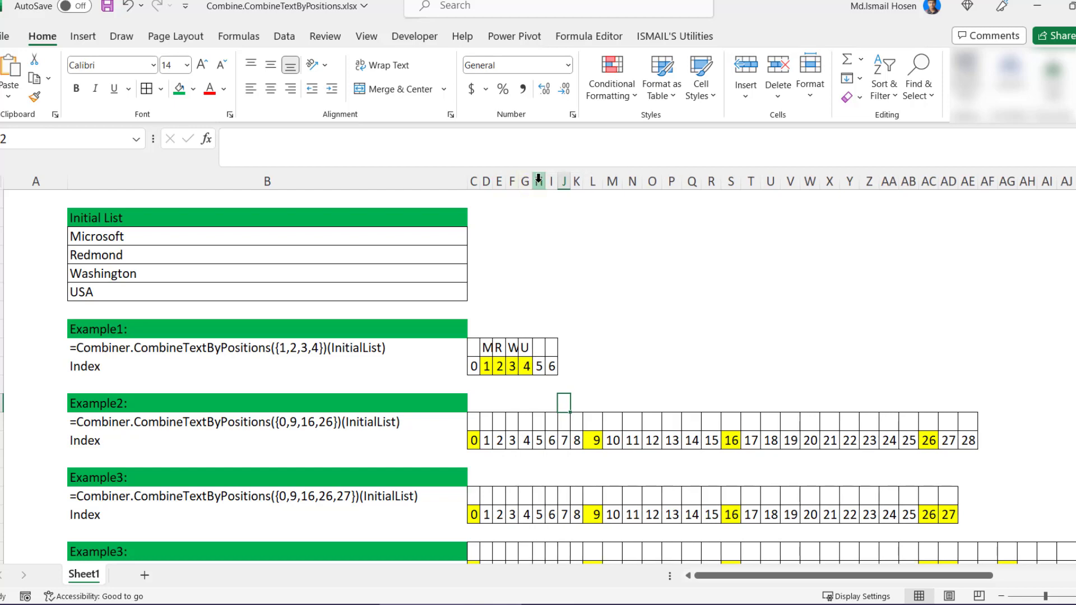
click(513, 180)
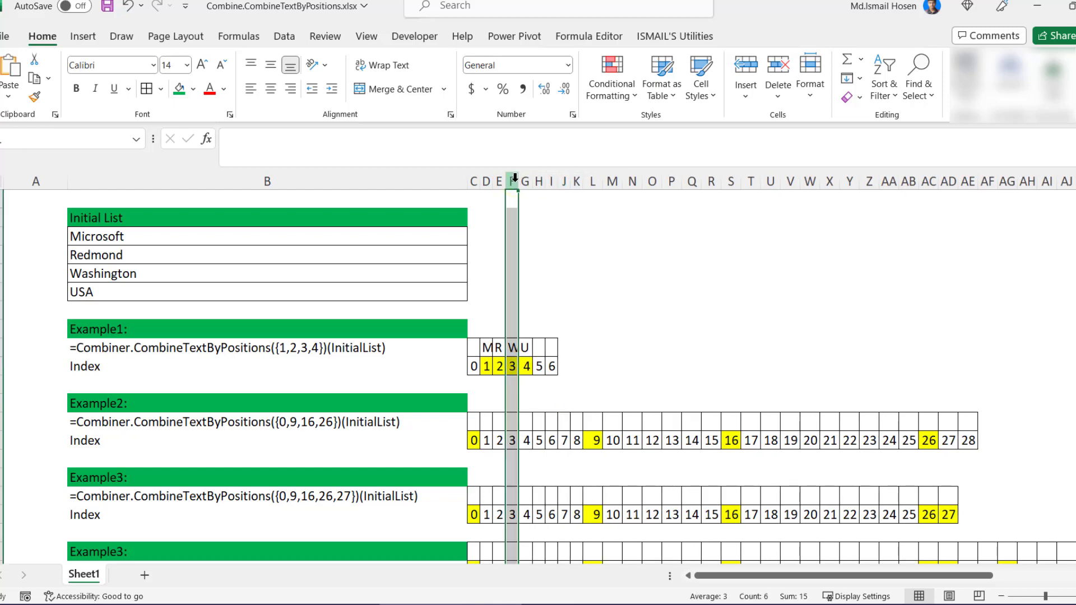
double_click(519, 182)
click(540, 348)
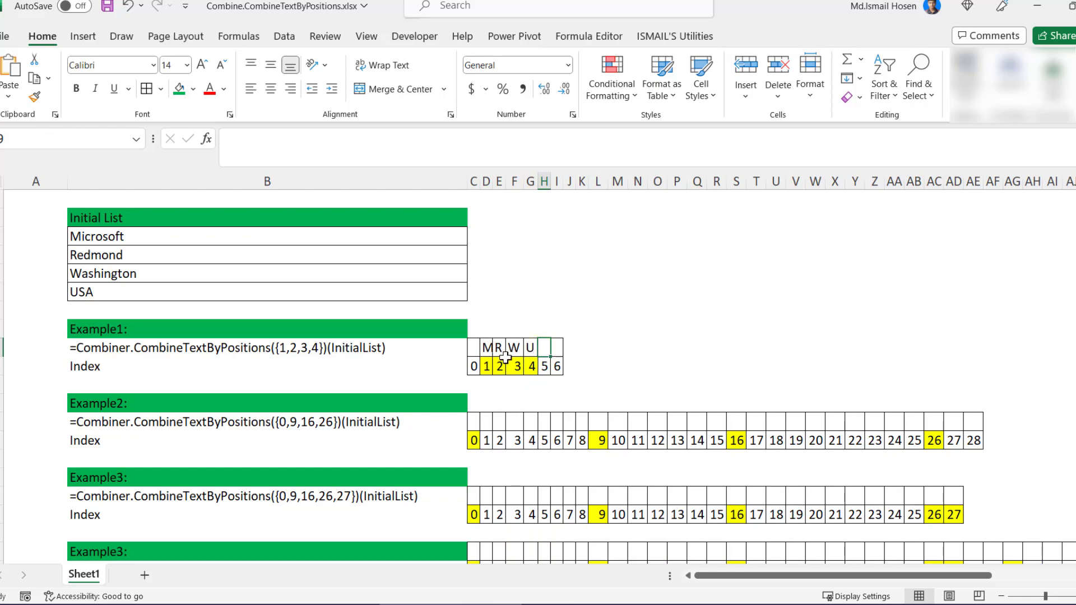
Enter a blank text value in Example1's result row above index 0
click(473, 347)
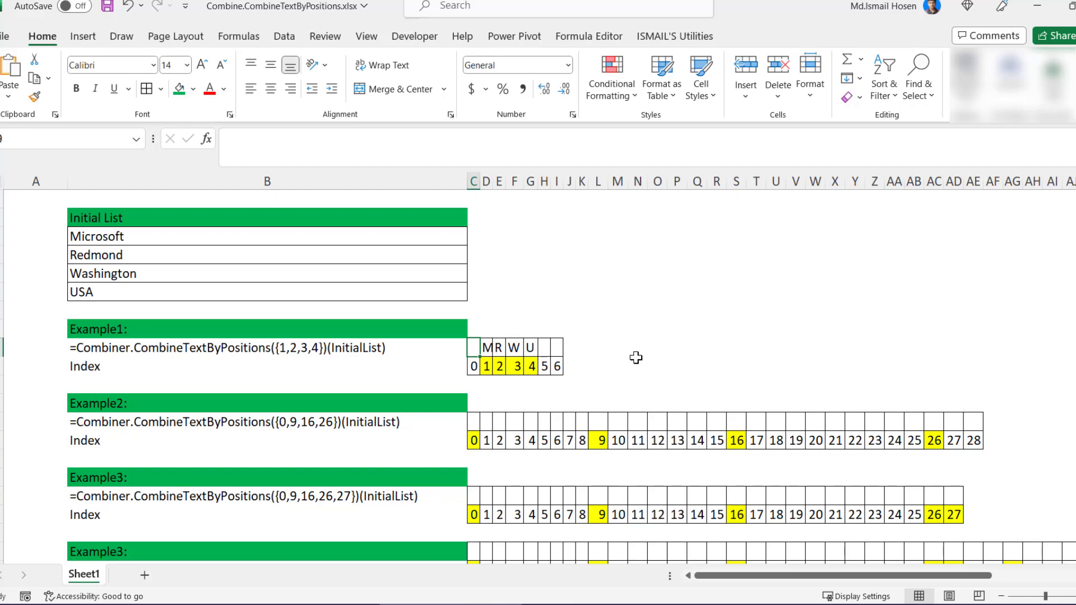
click(357, 147)
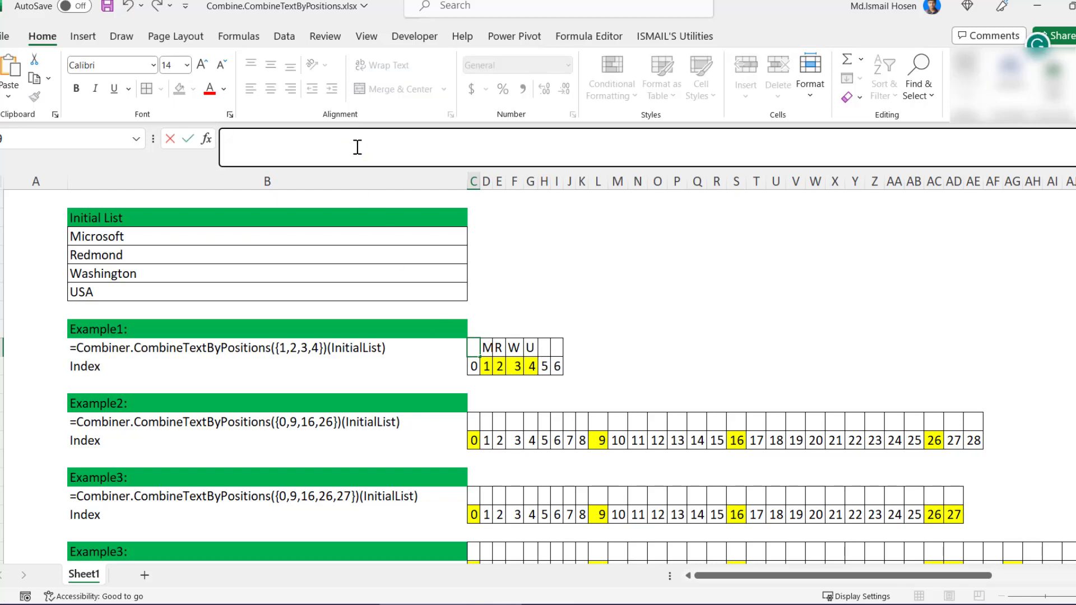
text(\)
key(Return)
key(Up)
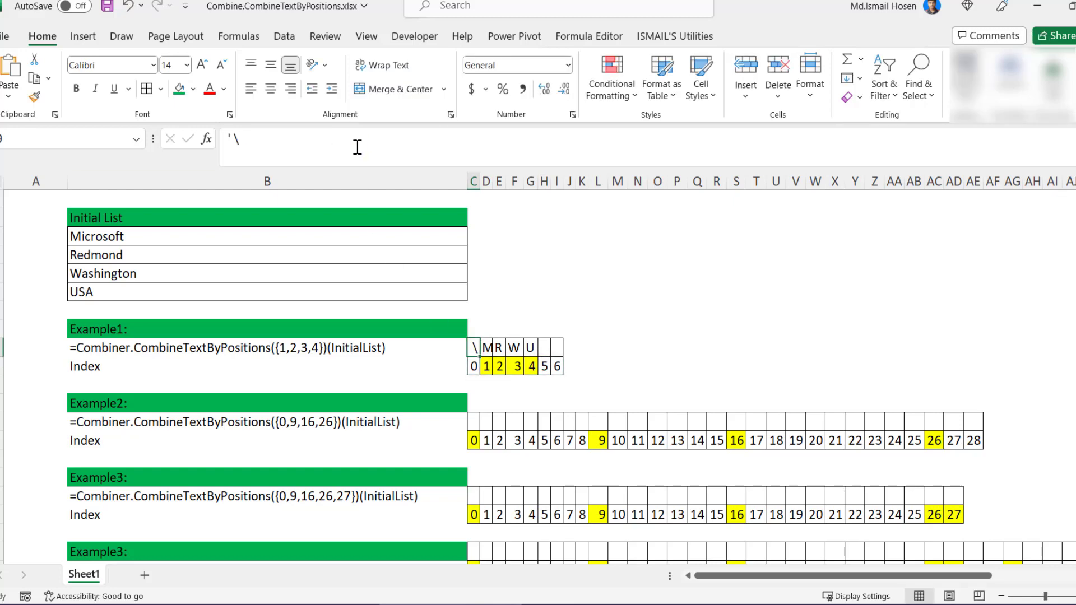
click(357, 147)
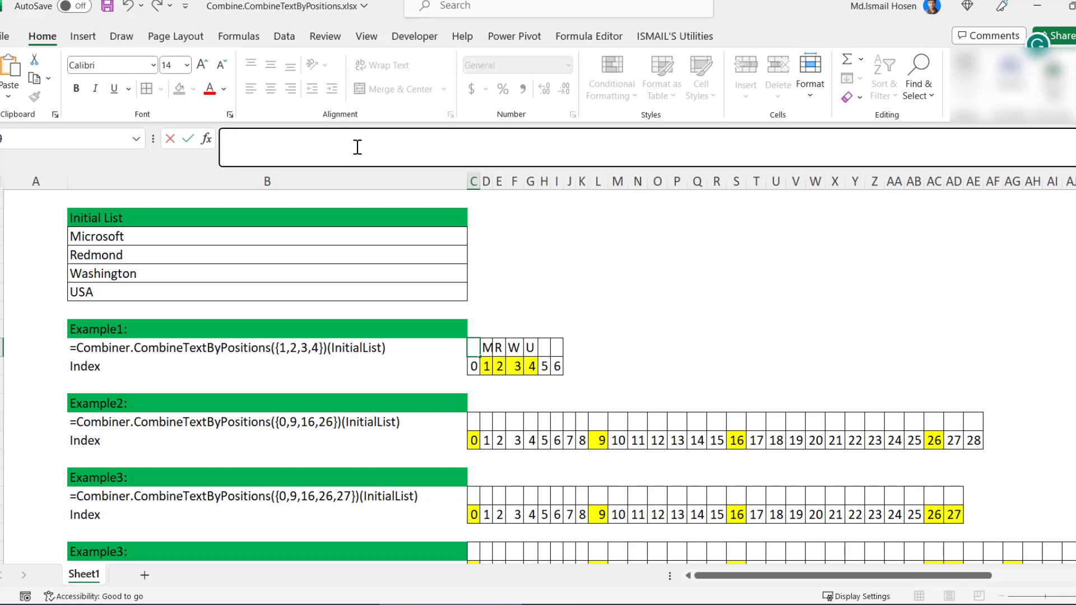
key(Return)
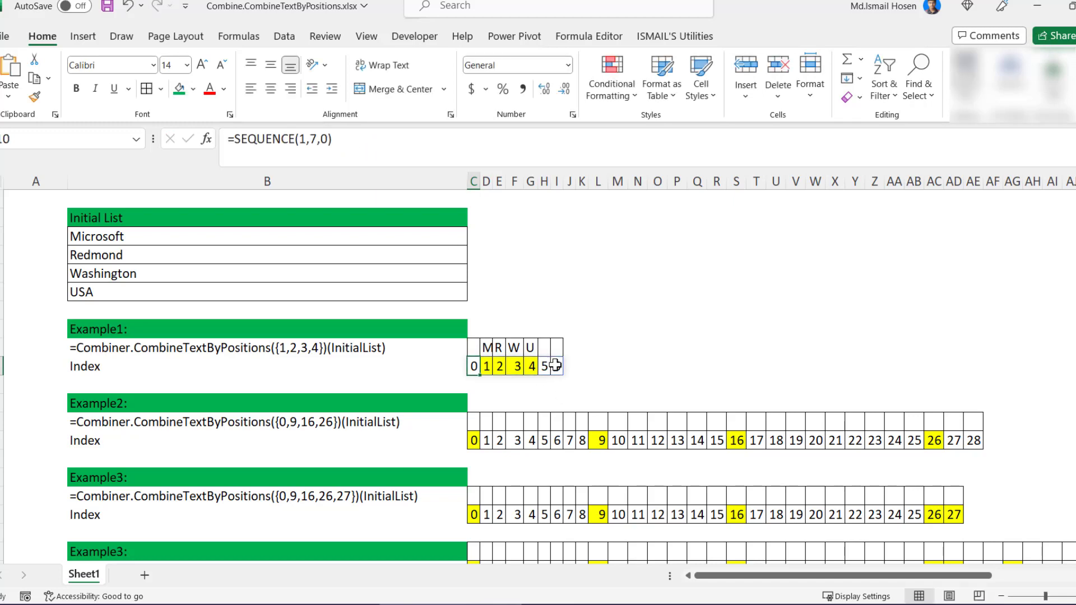
Complete the word USA in Example1's result row by entering S above index 5 and A above index 6
click(544, 347)
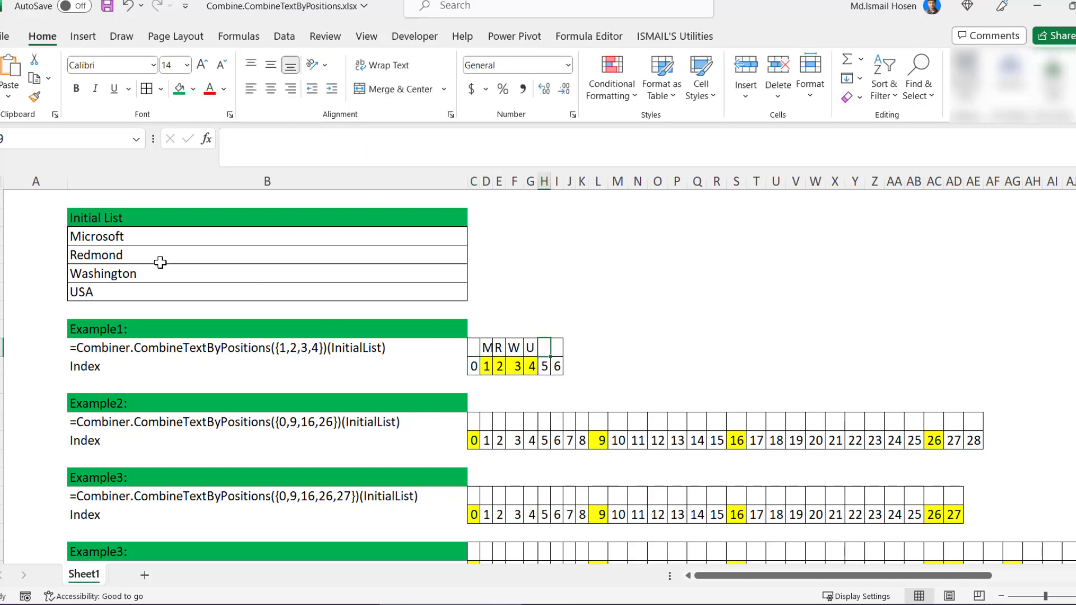
click(93, 294)
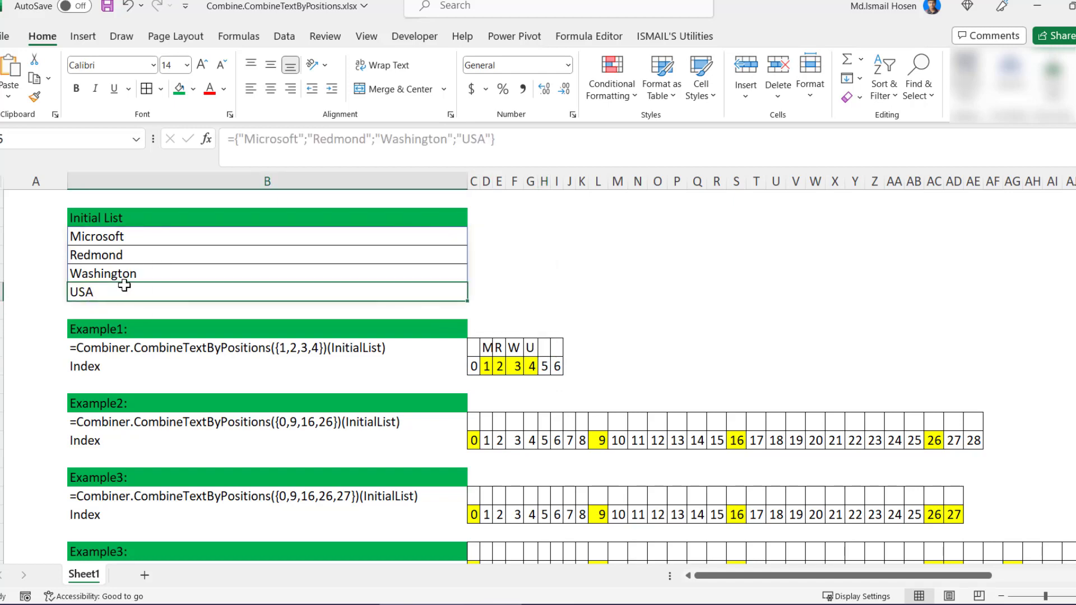
click(583, 349)
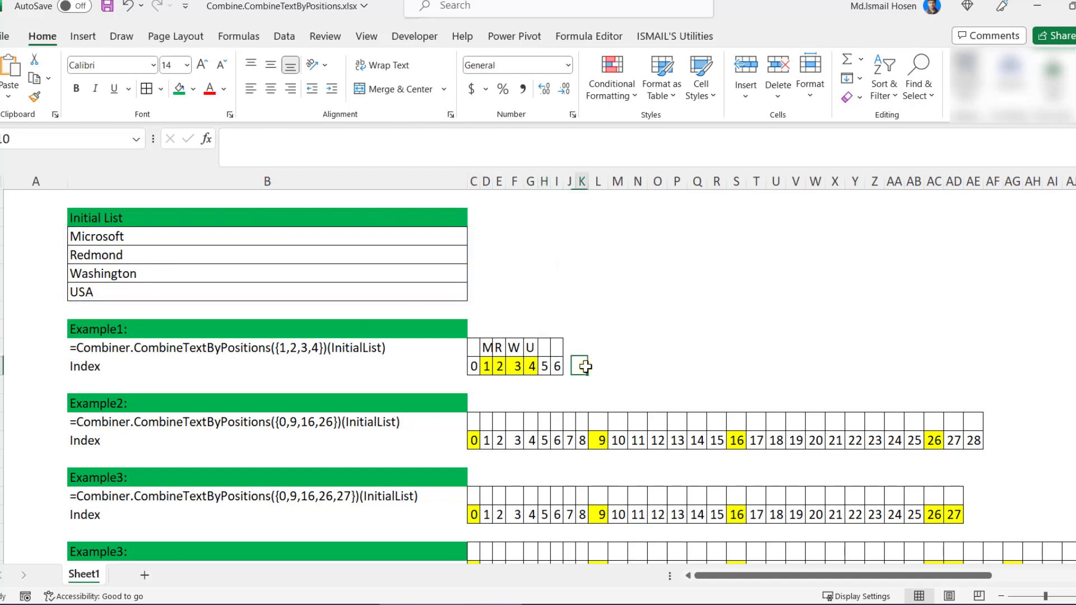
key(Left)
key(Left)
key(Left)
key(Left)
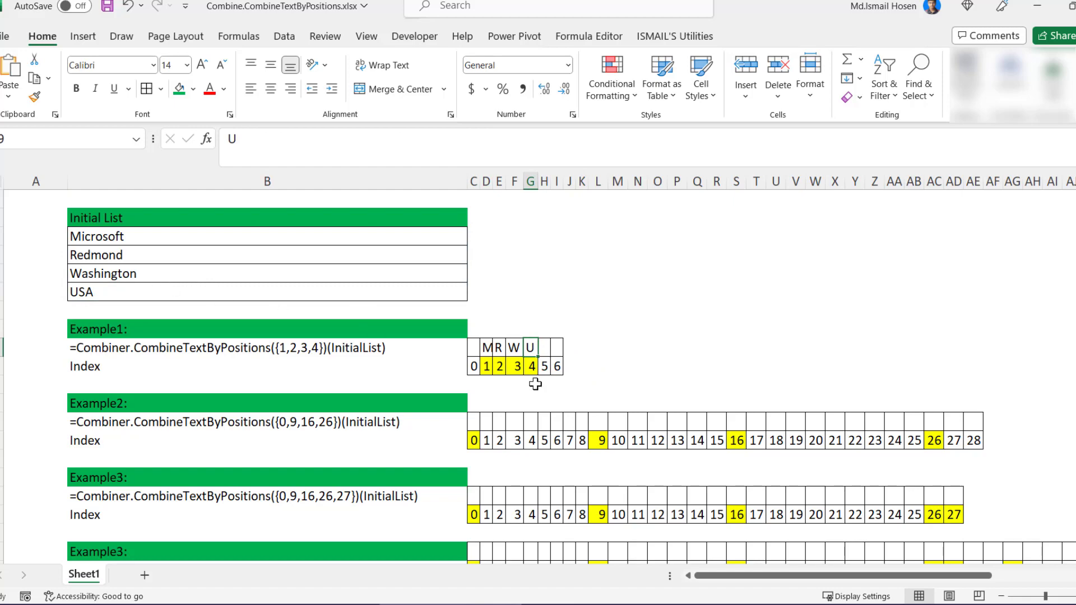
click(544, 348)
click(353, 157)
text(S)
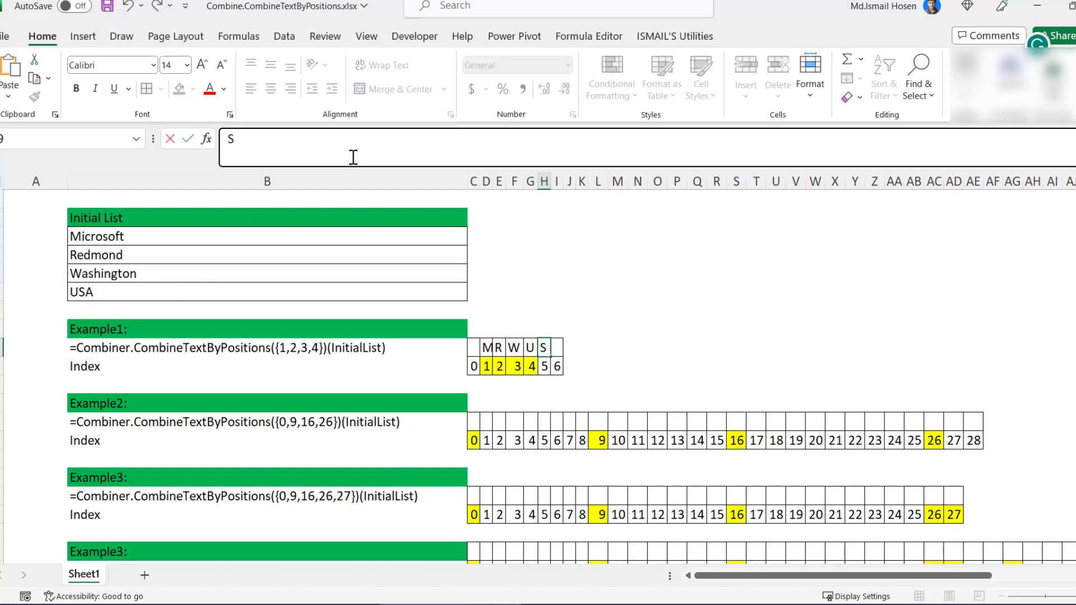
key(Tab)
text(A)
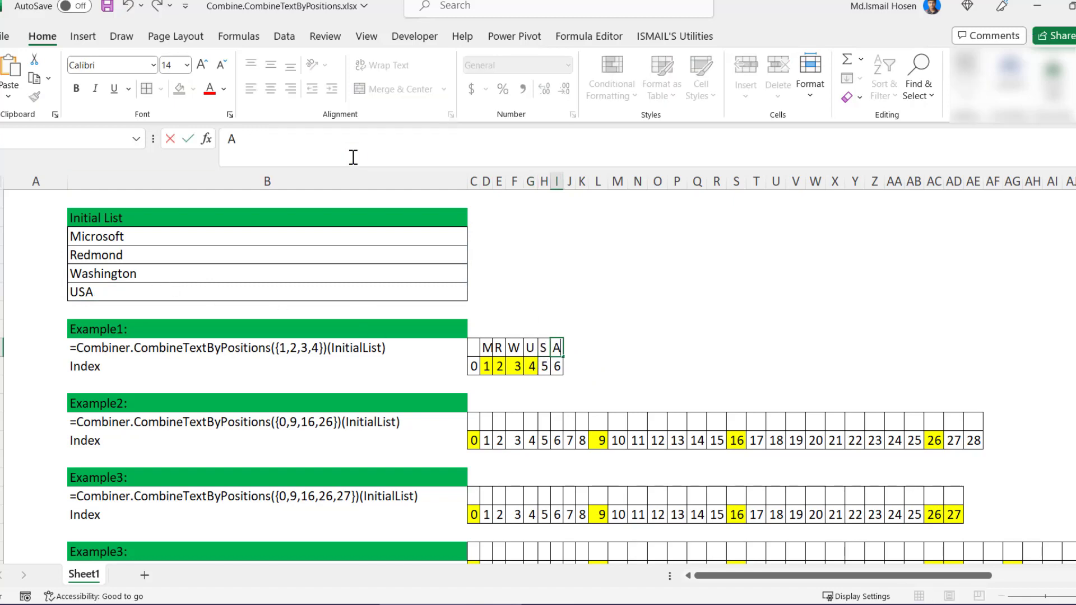
key(Tab)
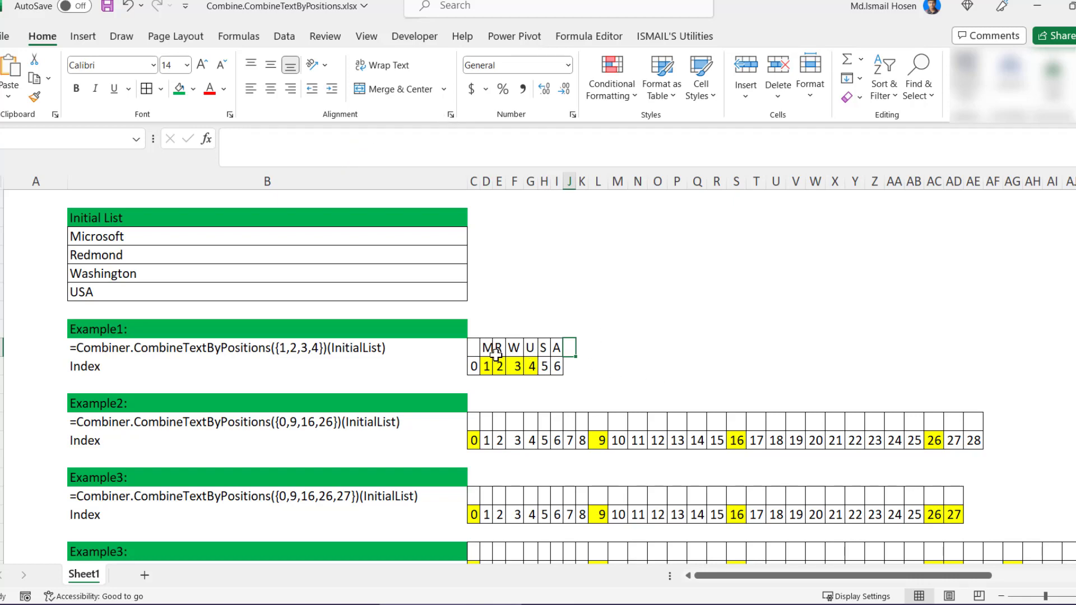
drag(465, 346, 554, 348)
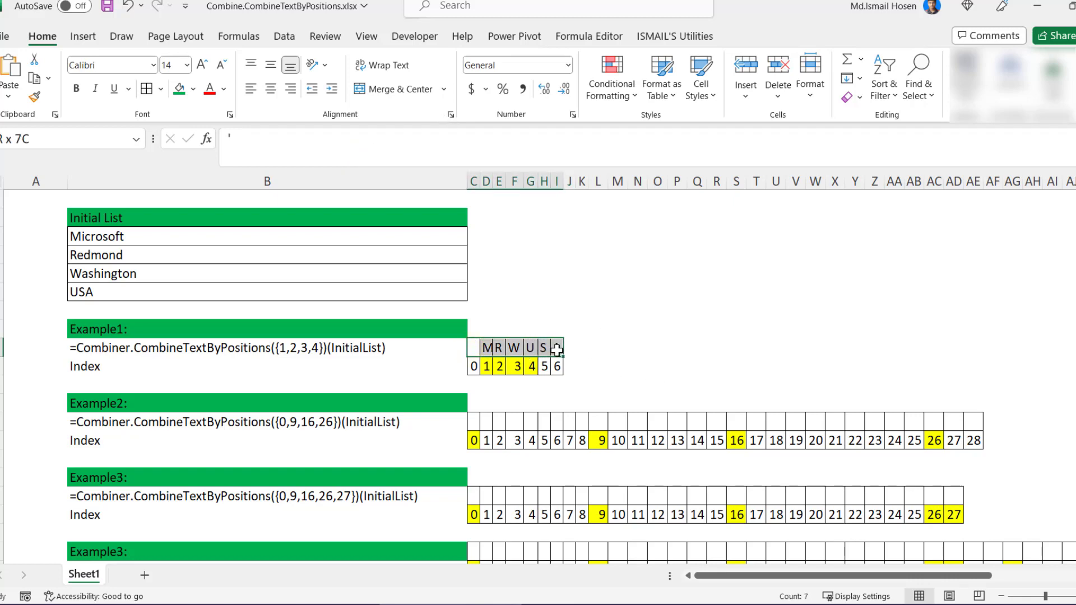
Enter the first letters M, R, W and U in Example2's result row above index 0, 9, 16 and 26
click(298, 424)
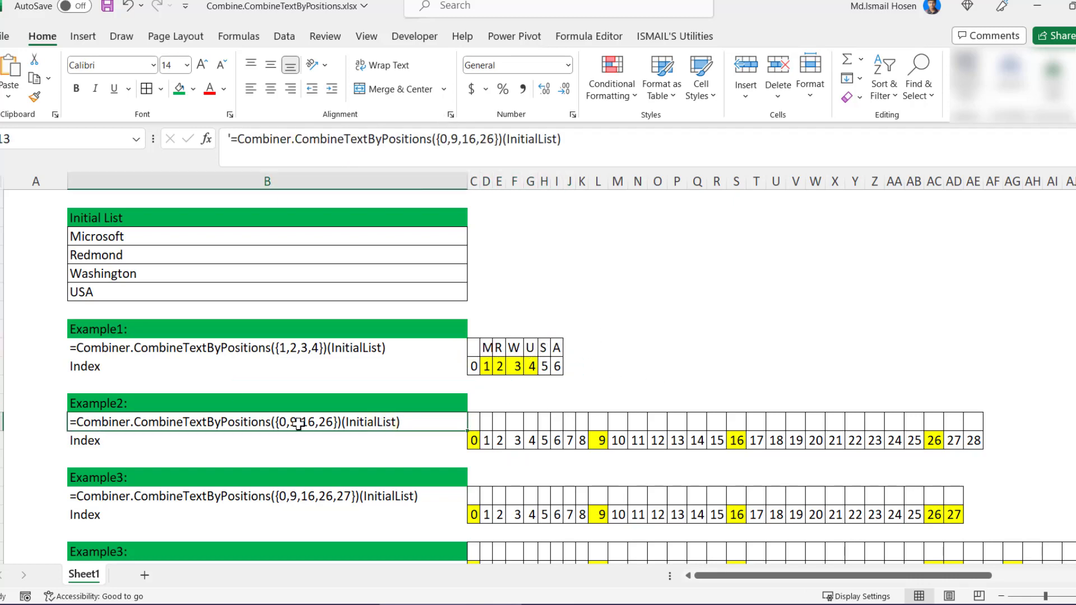
click(474, 443)
click(474, 423)
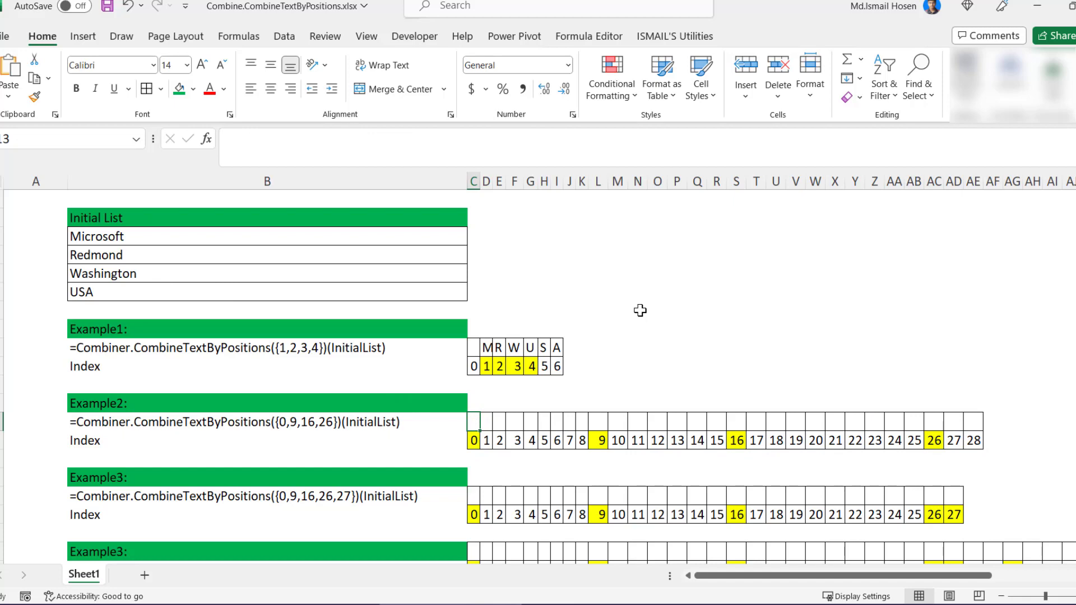
text(m)
key(BackSpace)
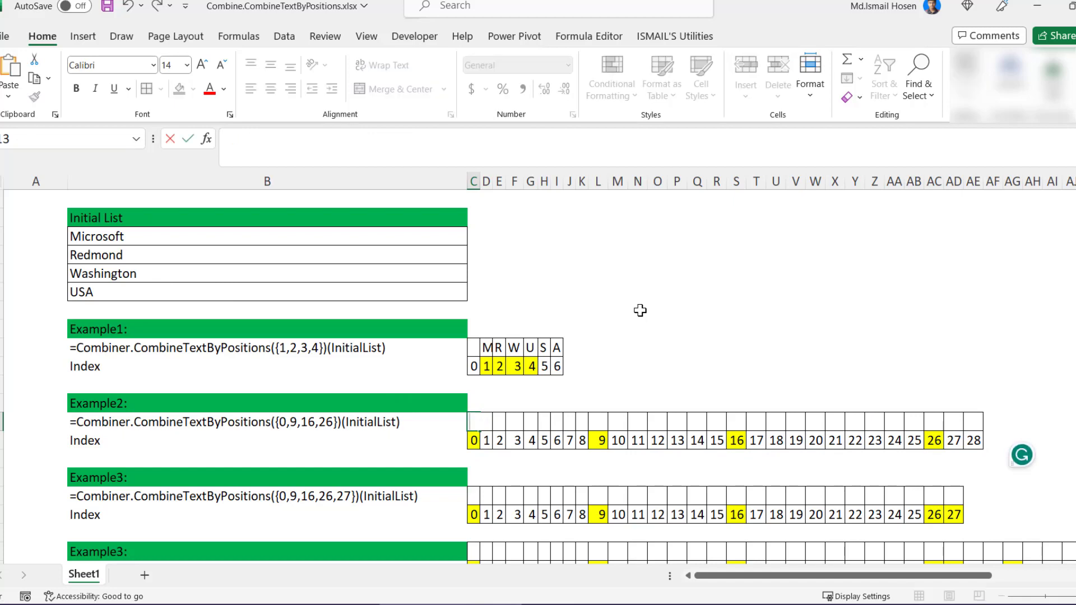
text(M)
click(601, 420)
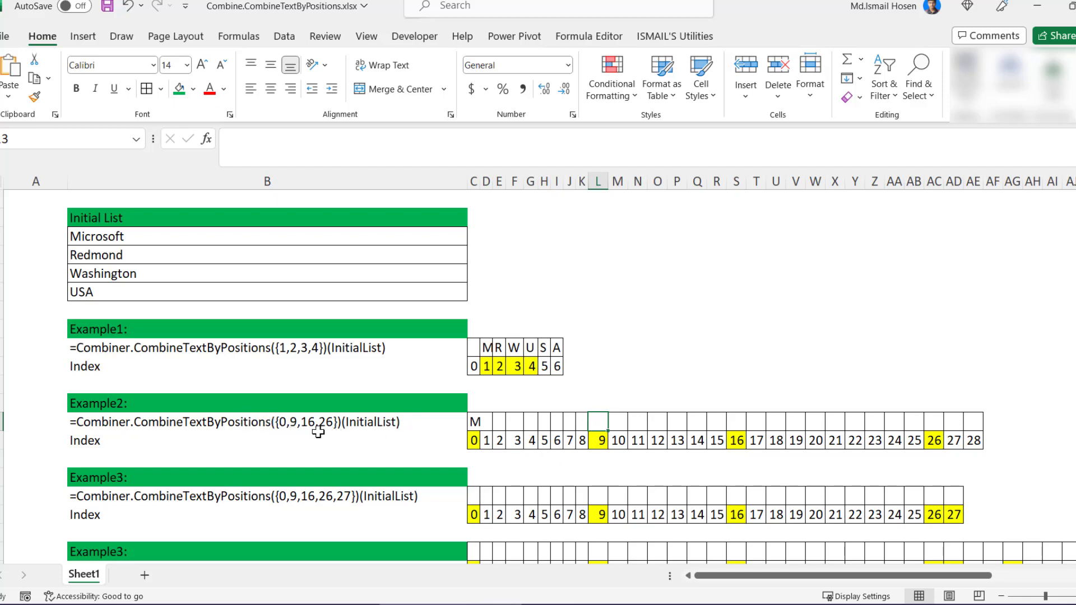
text(R)
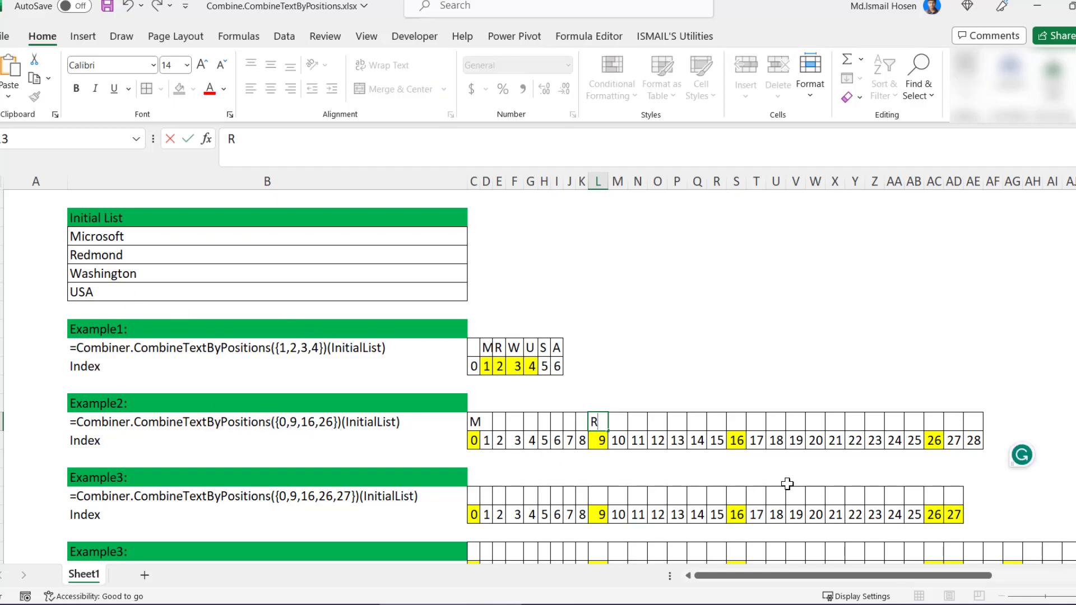
click(737, 424)
text(W)
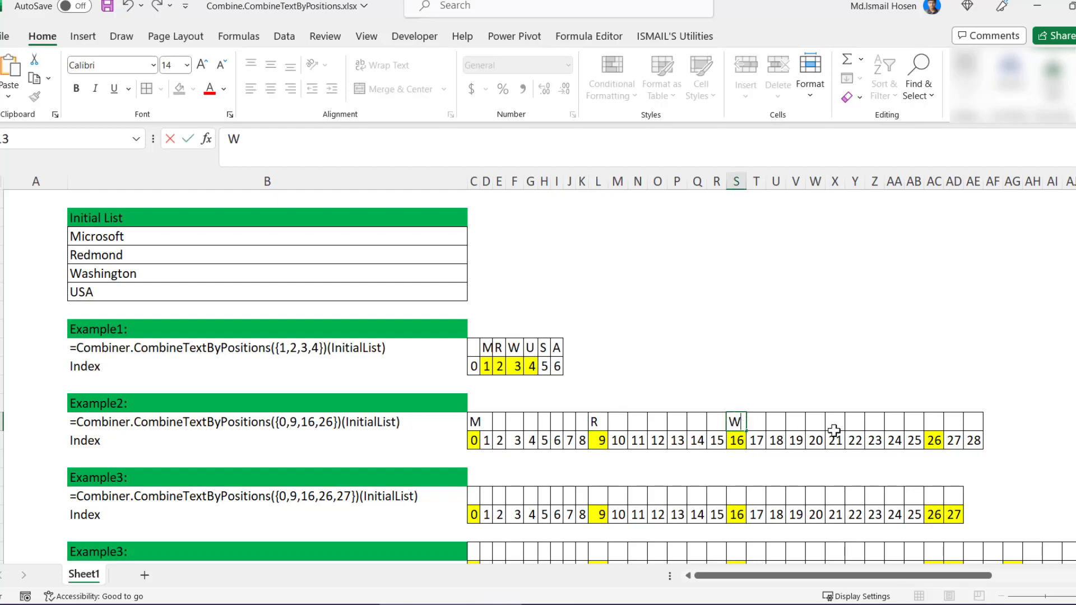
click(943, 424)
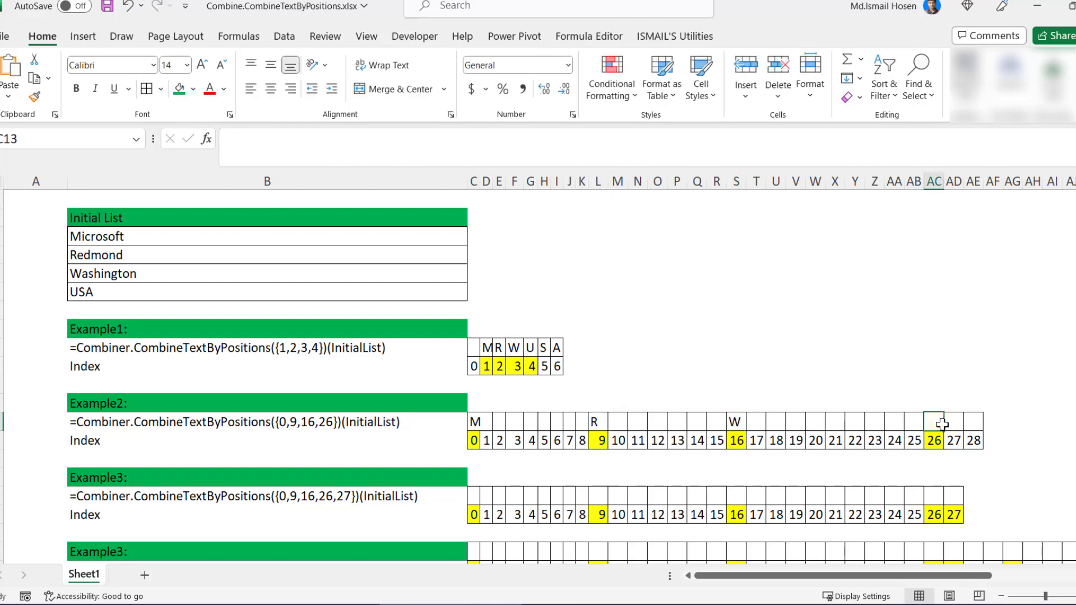
text(U)
click(756, 366)
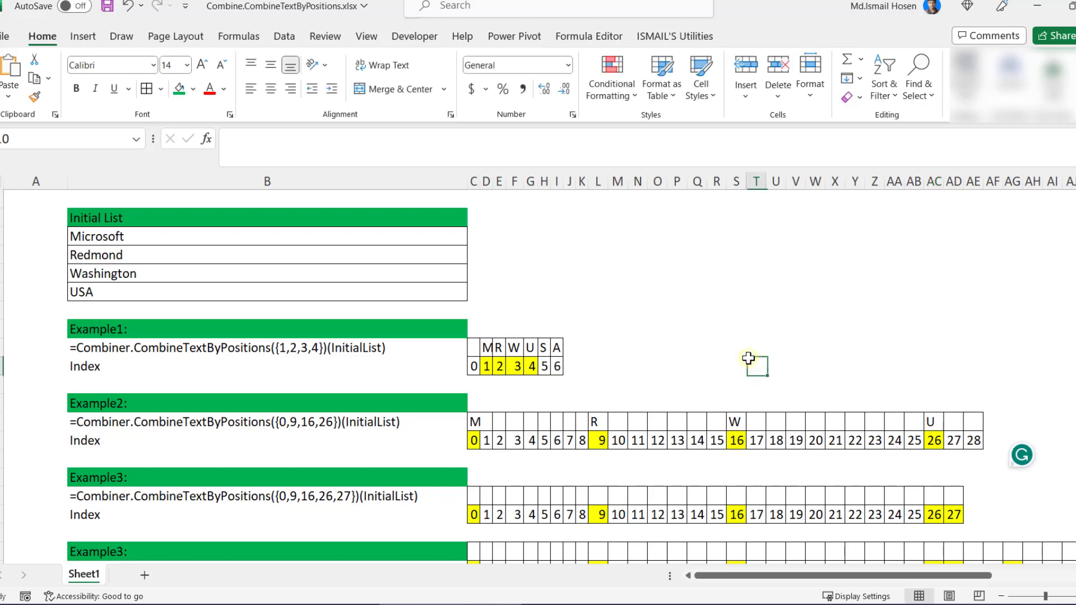
Examine the cells above index 2 to 8 between M and R in Example2's result row
drag(499, 422, 583, 421)
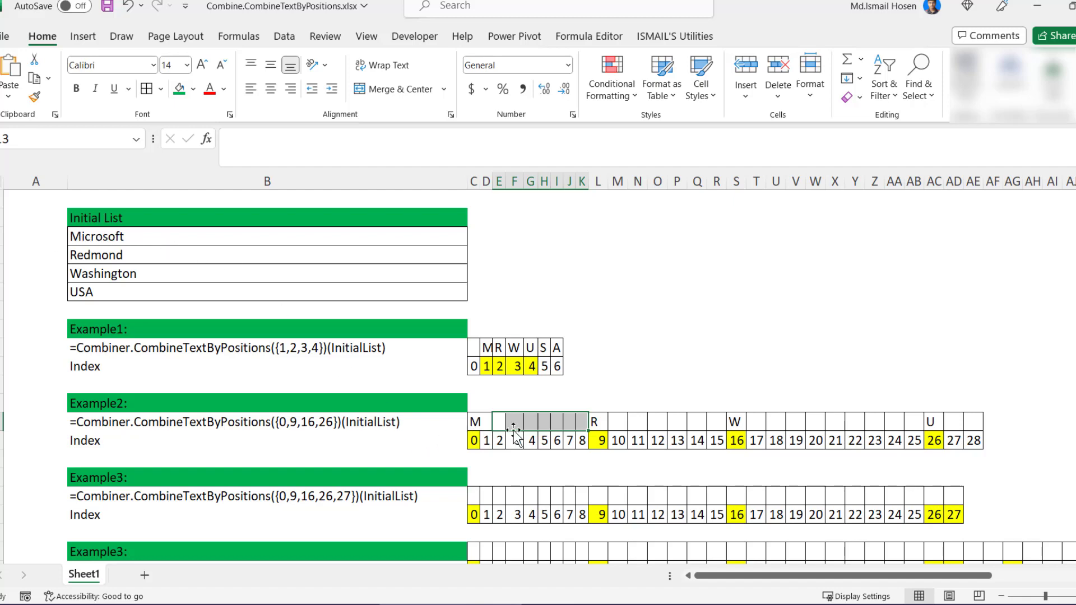
key(Left)
key(shift+BackSpace)
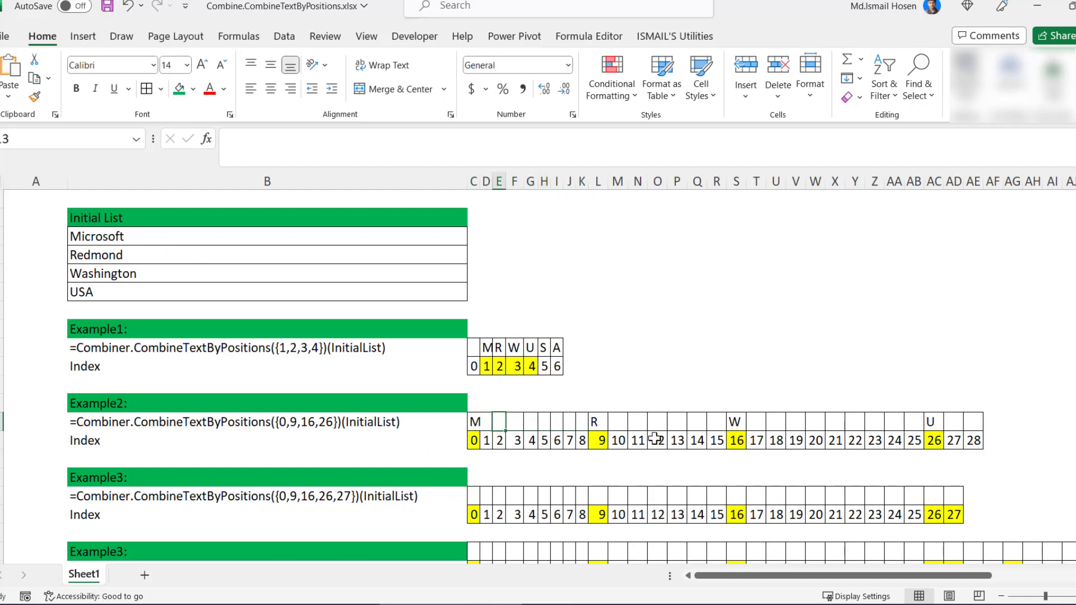
Enter the letters I, C, R, O, S, O and F in Example2's result row above index 2 to 8
text(I)
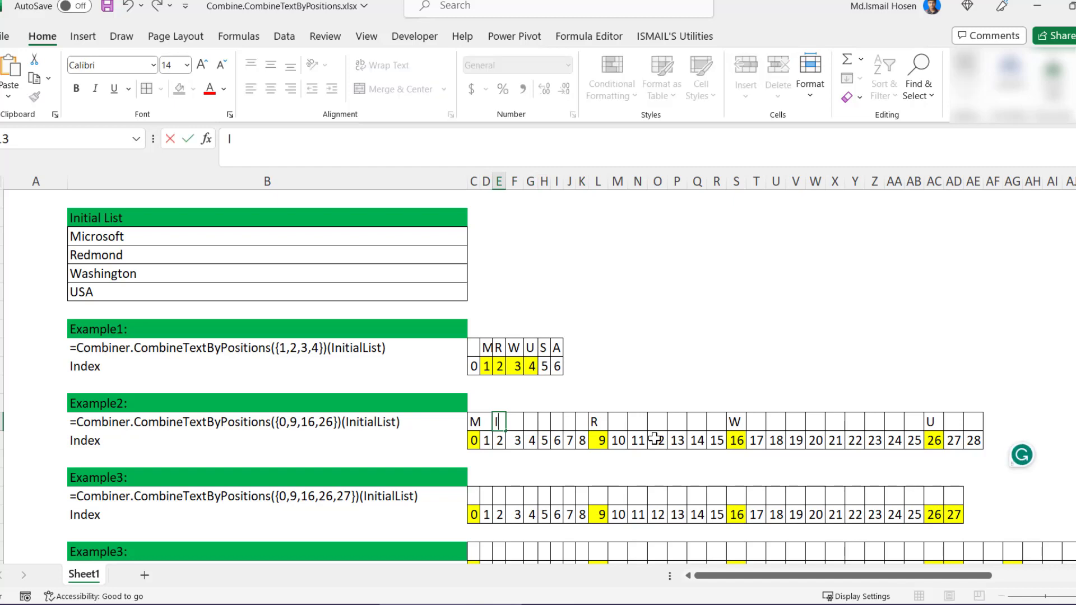
key(Right)
text(C)
key(Right)
text(R)
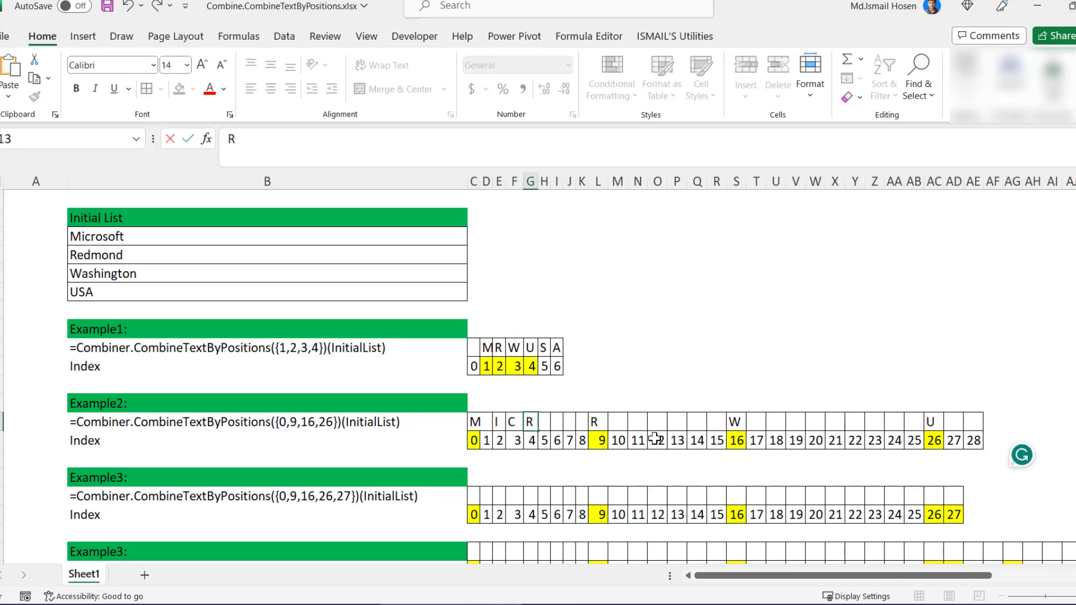
key(Right)
text(O)
key(Right)
text(S)
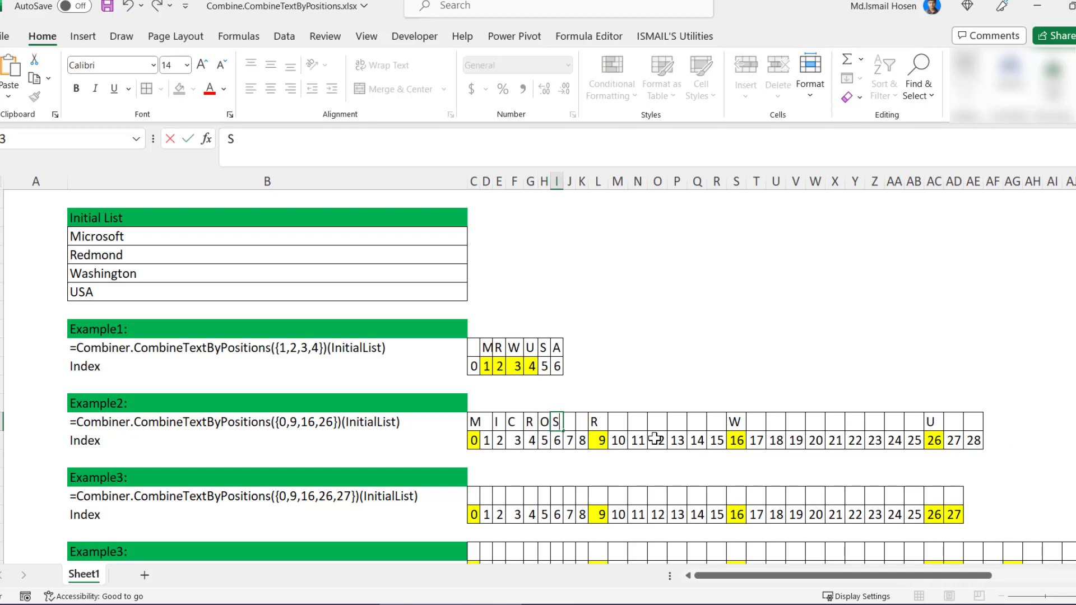
key(Right)
text(O)
key(Right)
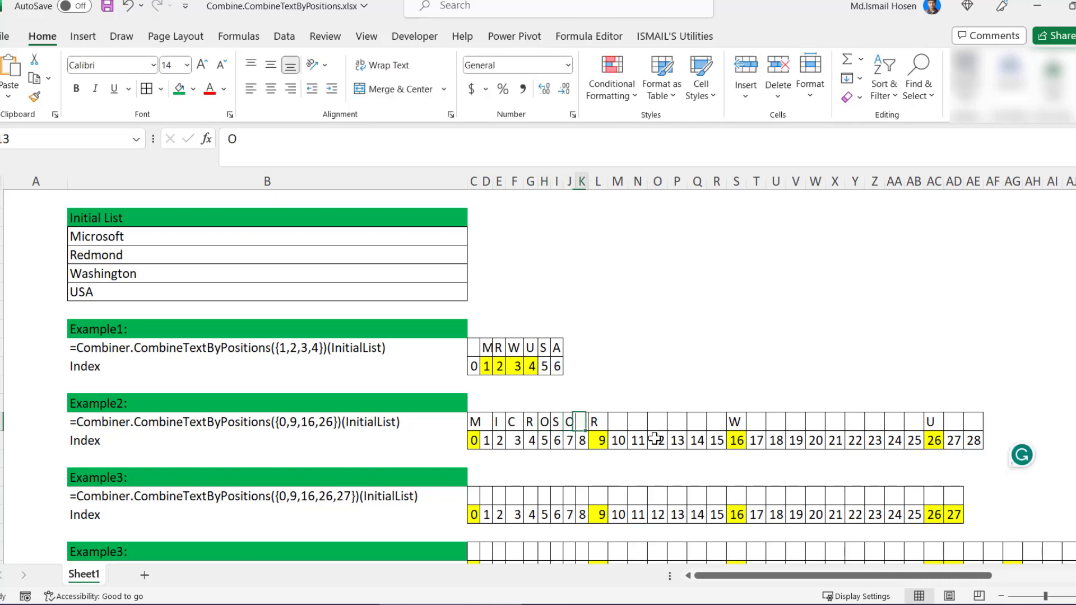
text(F)
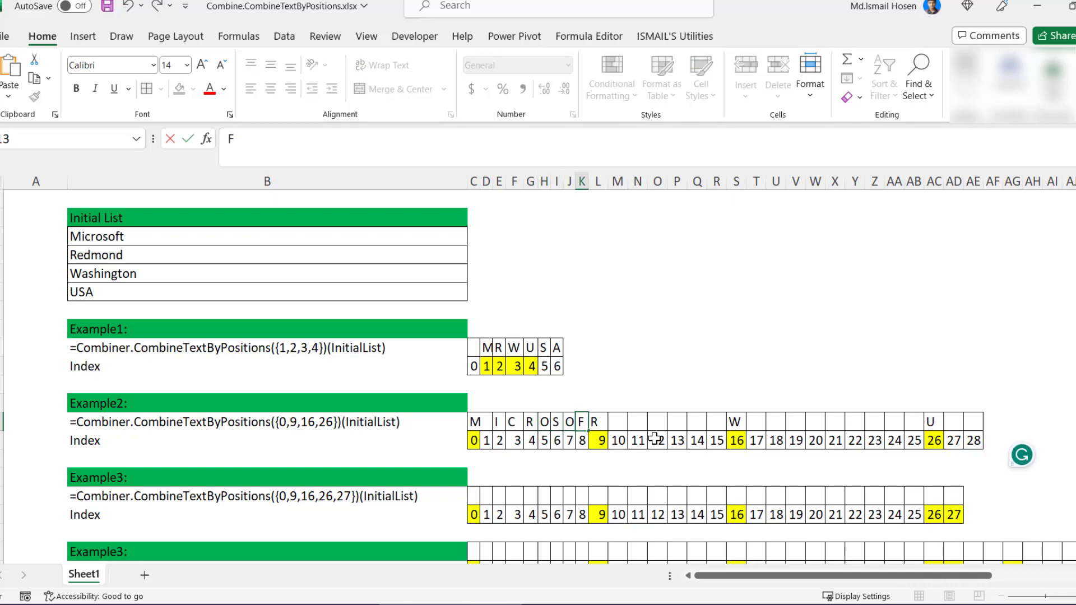
Move the letters from I through R in Example2's result row back one cell so they start above index 1
click(599, 459)
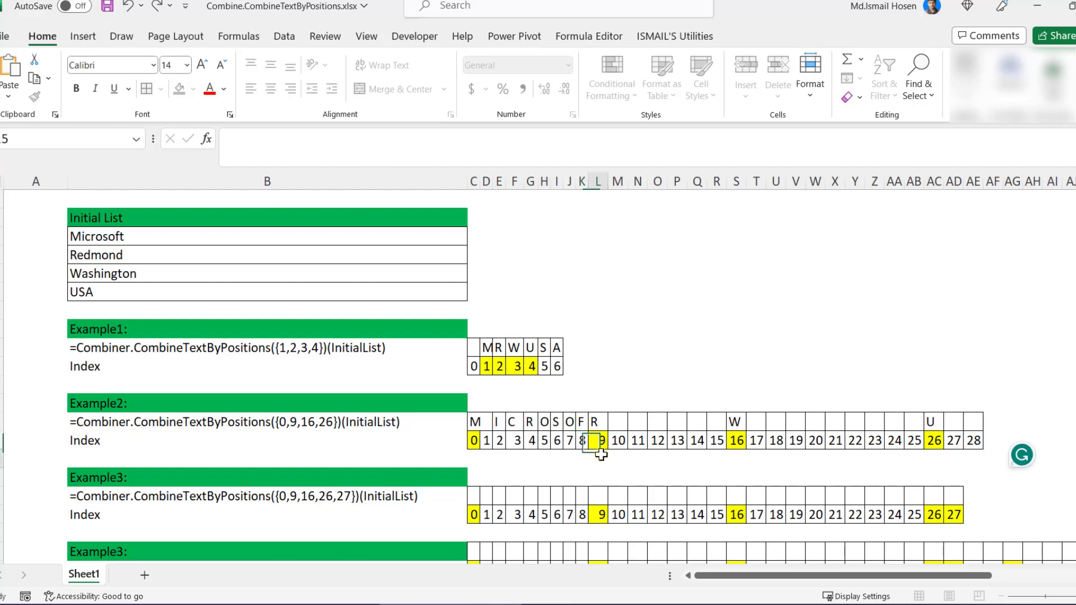
drag(496, 421, 550, 434)
Enter T in Example2's result row above index 9
click(599, 424)
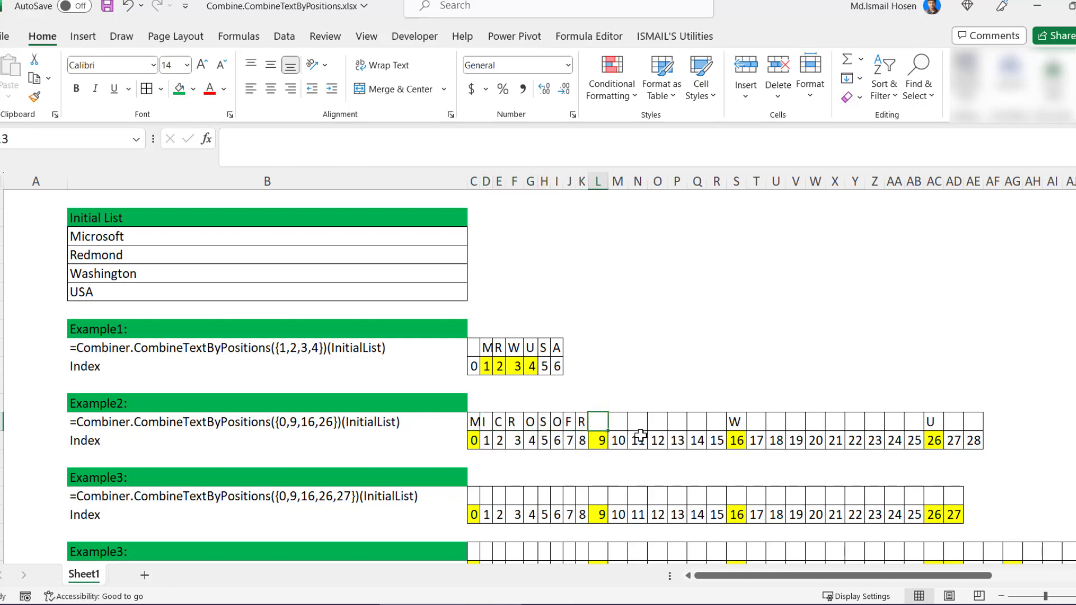
text(T)
click(620, 423)
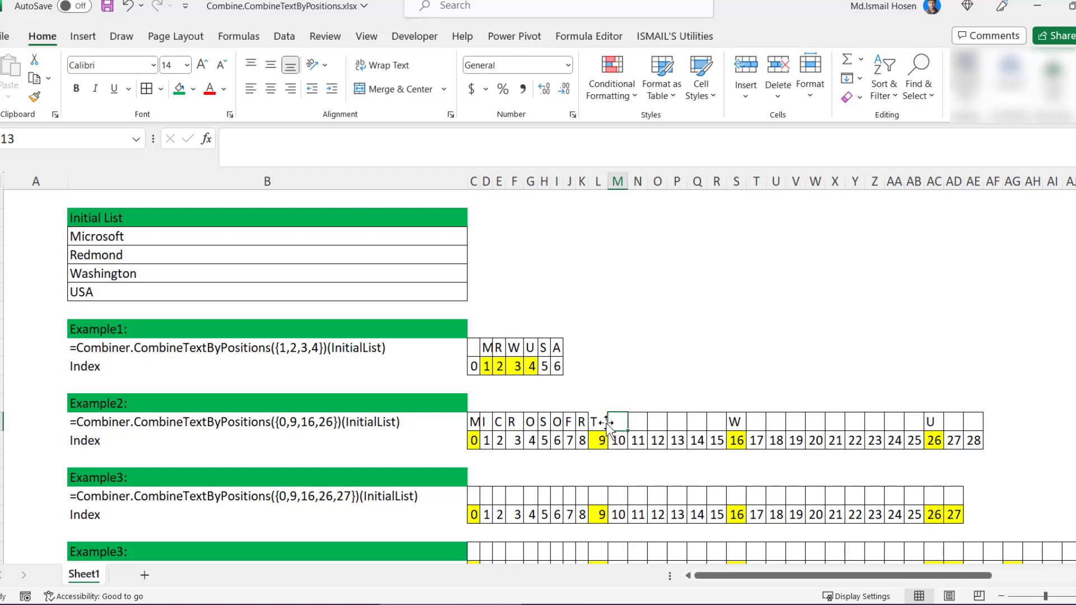
click(601, 426)
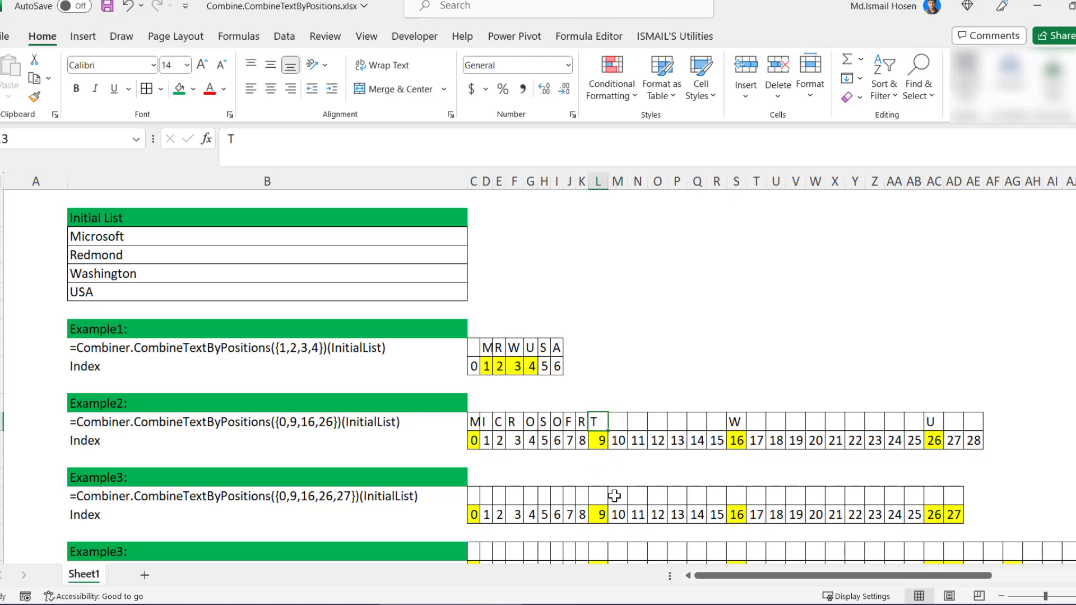
click(486, 425)
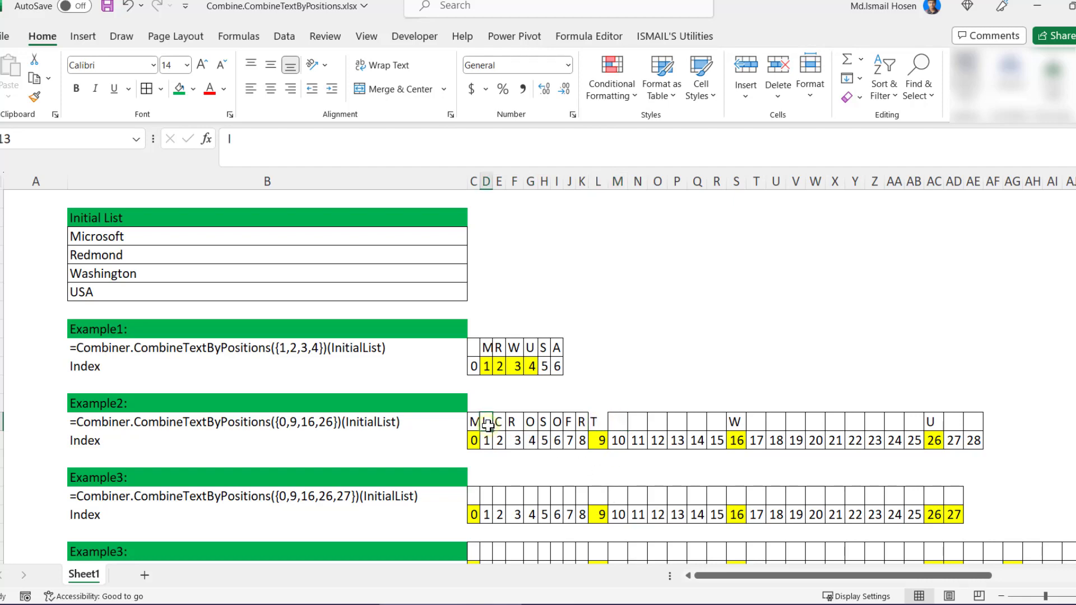
Complete Microsoft in Example2's result row with T above index 8 and enter R above index 9
click(583, 425)
text(T)
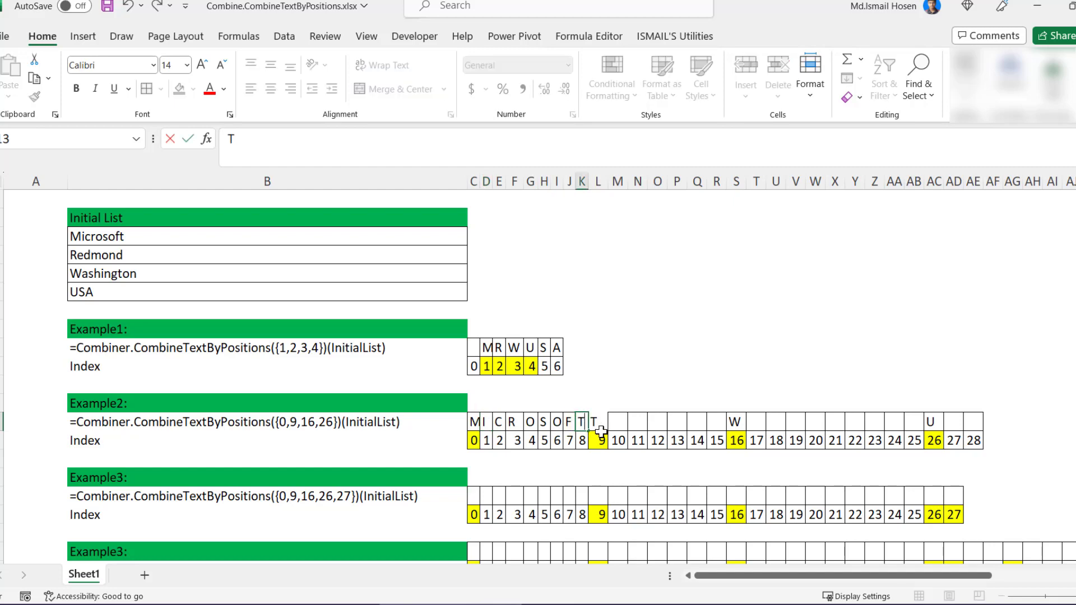
click(600, 427)
text(R)
click(617, 401)
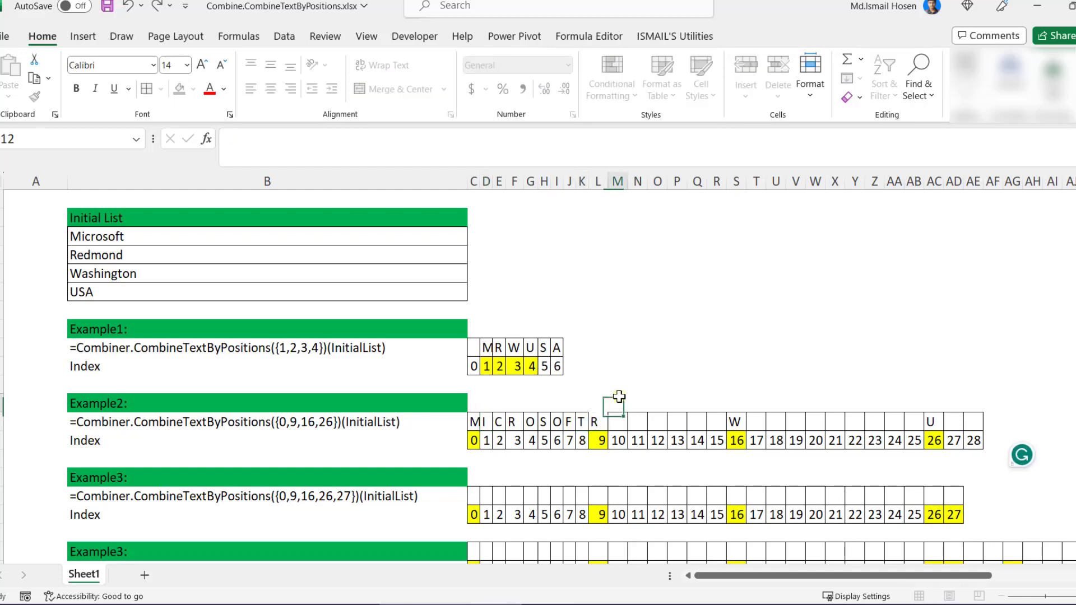
Complete Redmond in Example2's result row by entering E, D, M, O, N and D above index 10 to 15
click(622, 421)
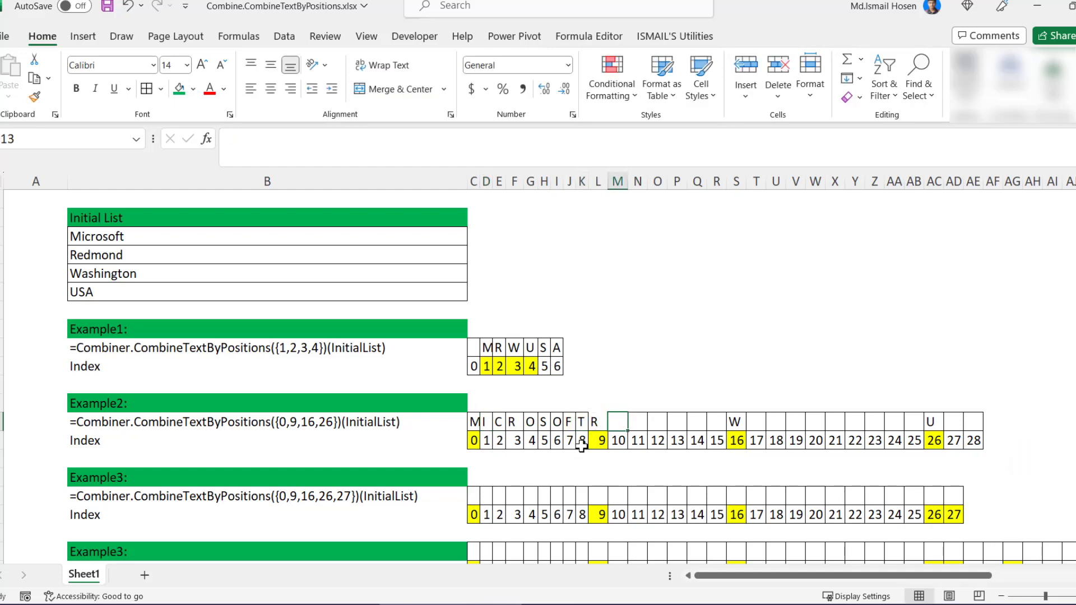
text(E)
click(644, 429)
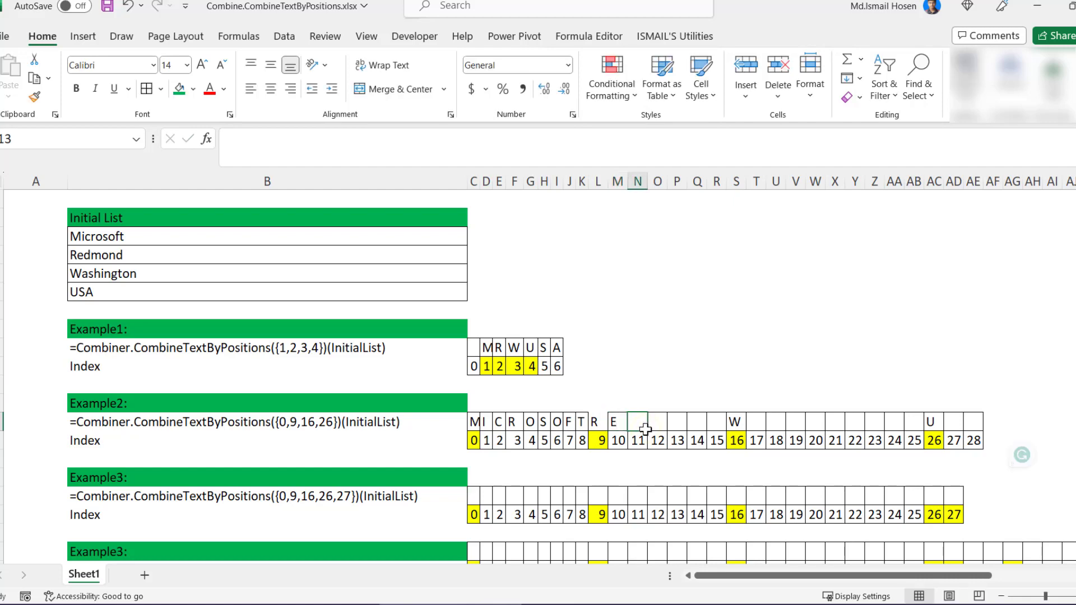
text(D)
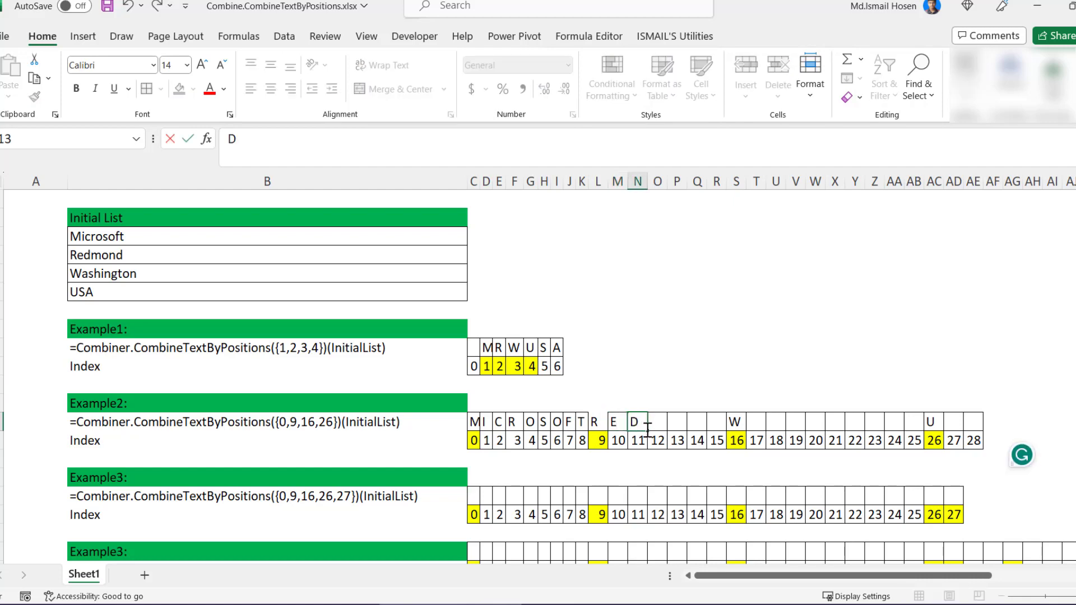
key(Tab)
text(M)
key(Tab)
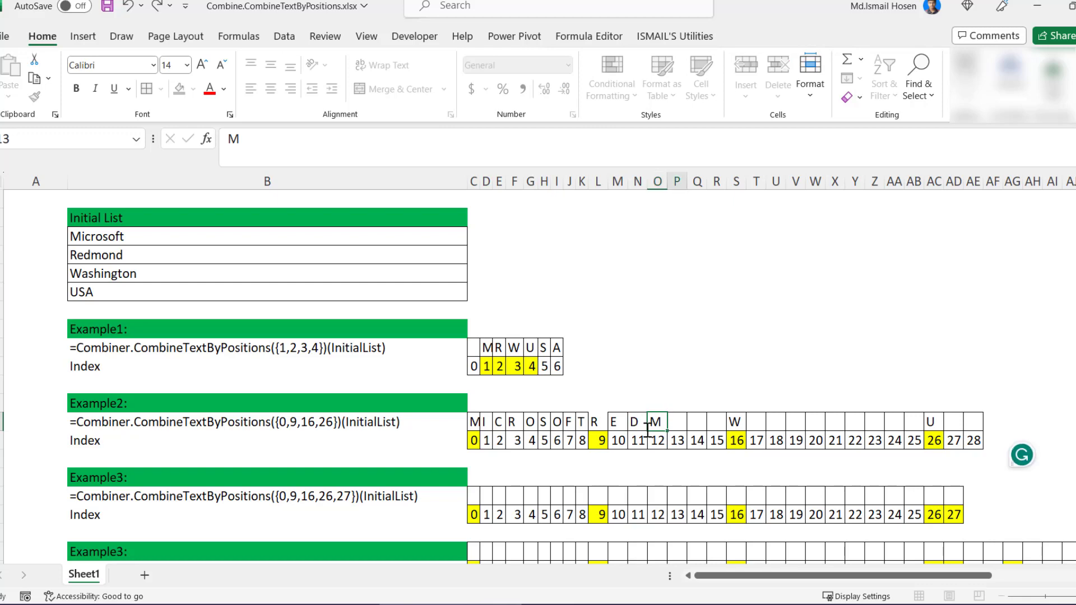
text(O)
key(Tab)
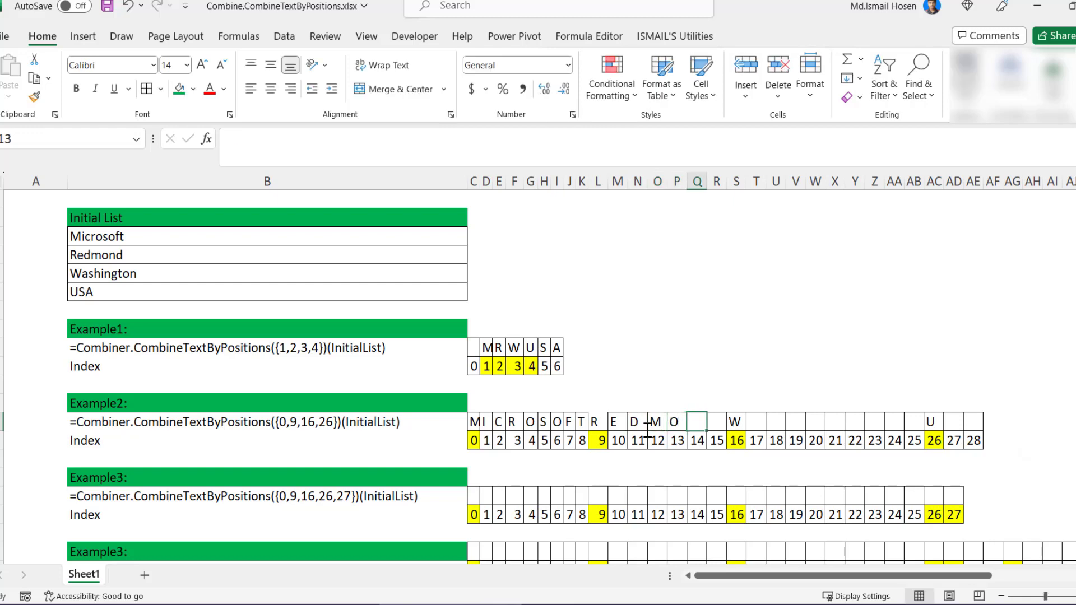
text(N)
key(Tab)
text(D)
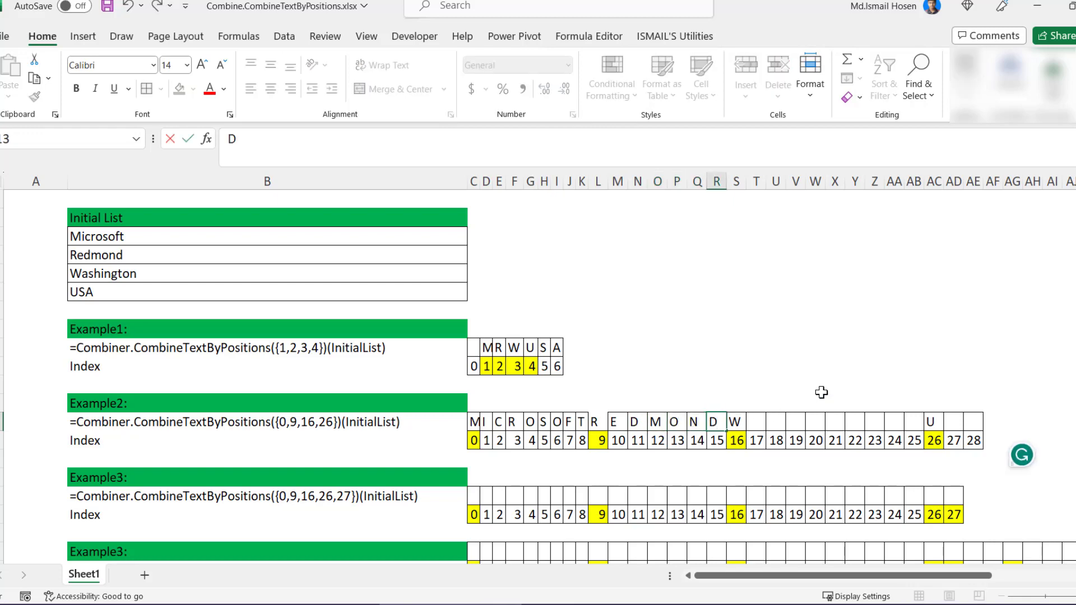
click(822, 392)
Complete Washington in Example2's result row by entering A, S, H, I, N, G, T, O and N above index 17 to 25
click(761, 421)
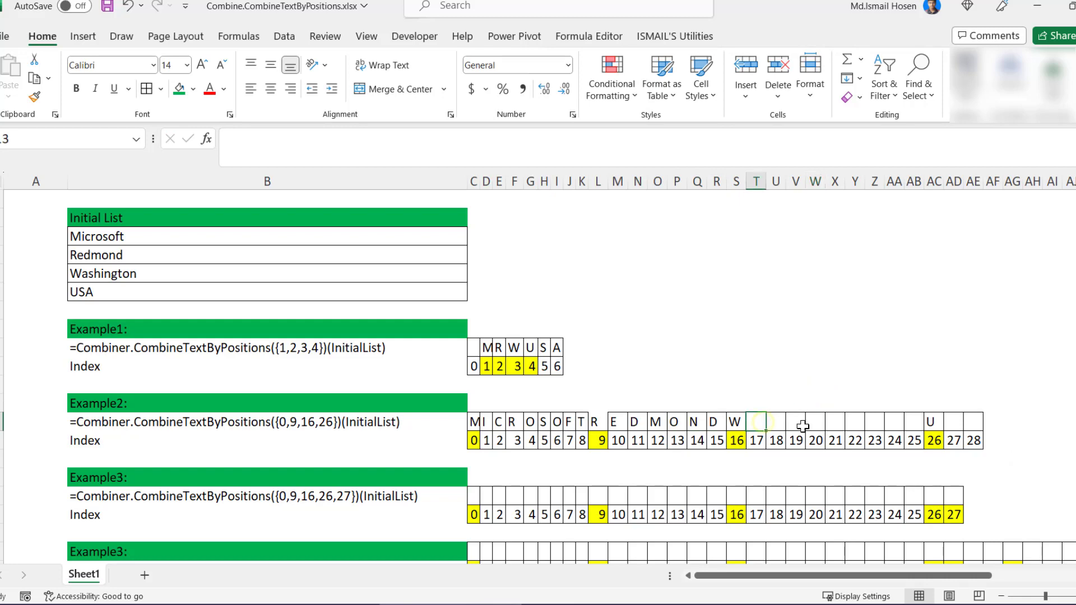
text(A)
key(Tab)
text(S)
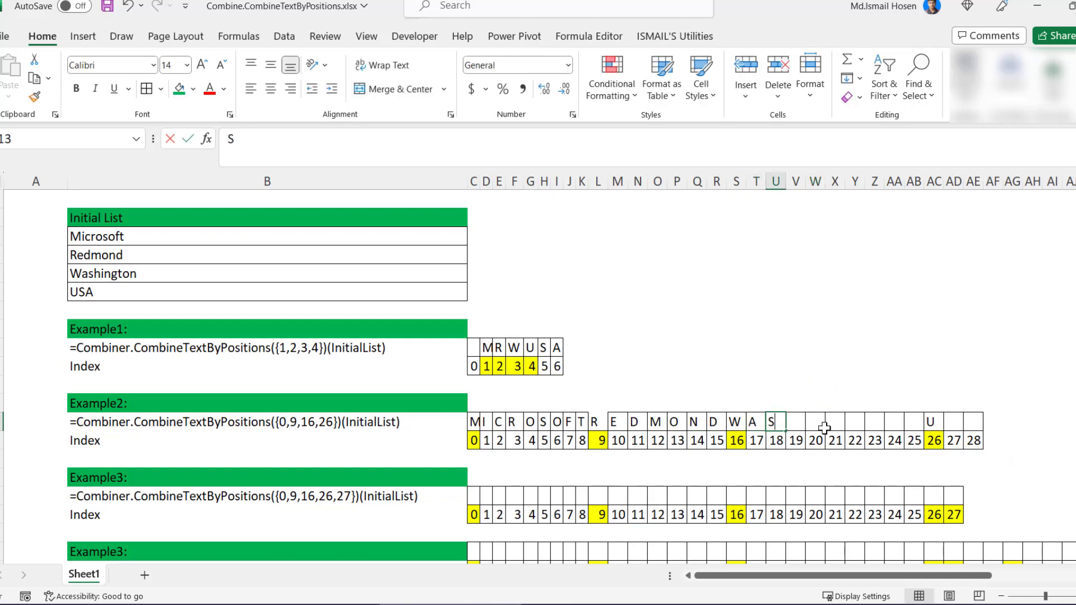
key(Tab)
text(H)
key(Tab)
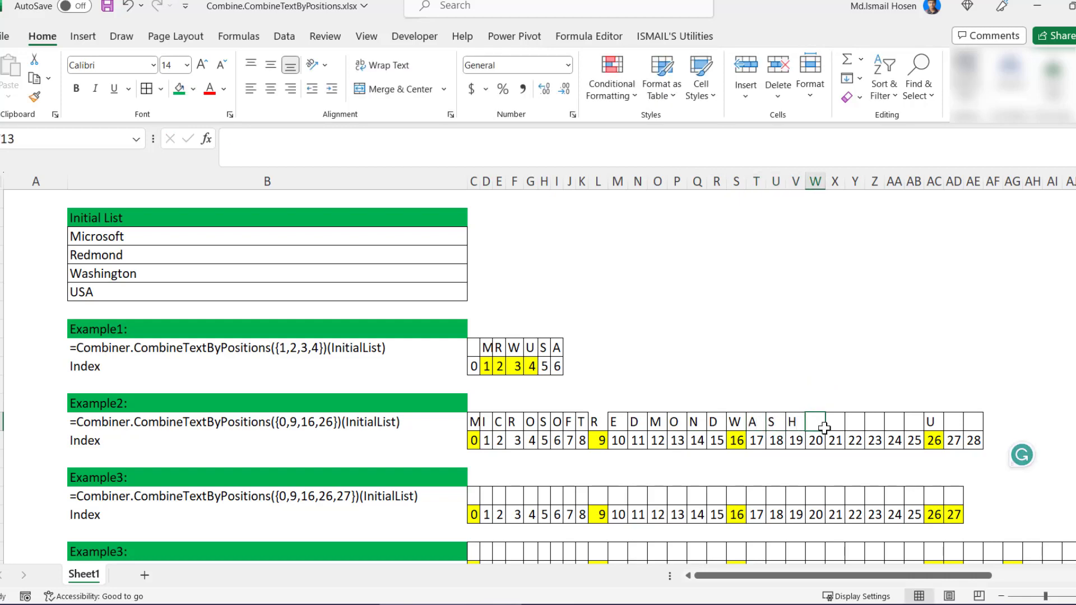
text(I)
key(Tab)
text(N)
key(Tab)
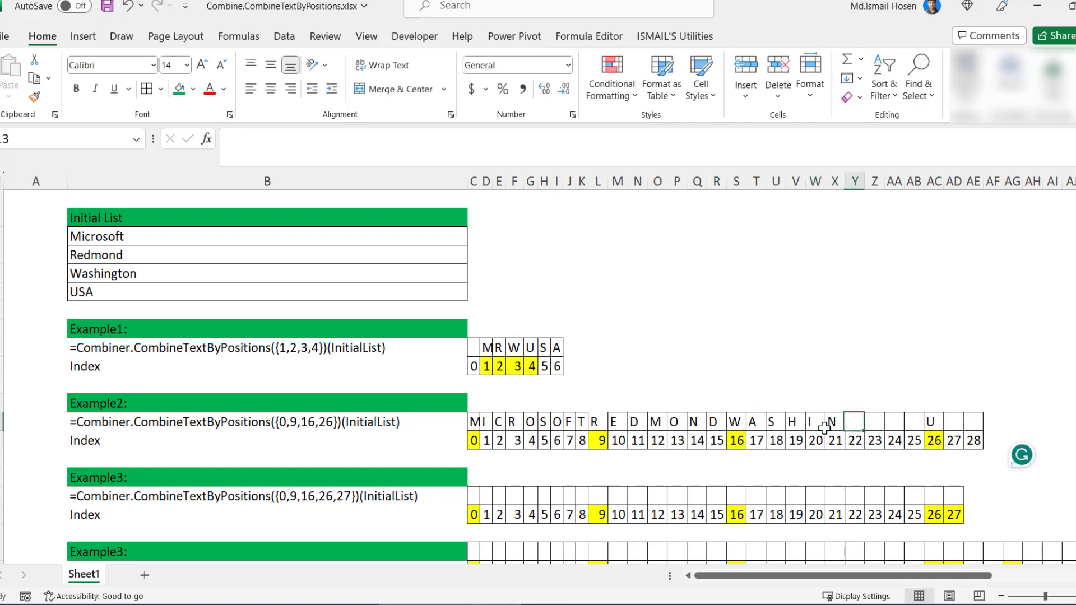
text(G)
key(Tab)
text(T)
key(Tab)
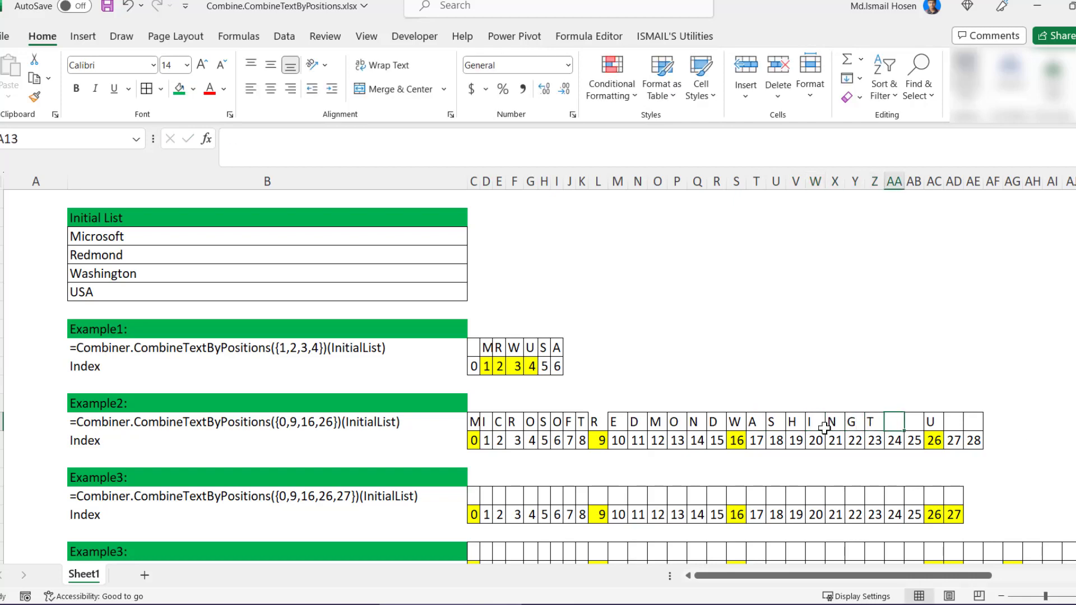
text(O)
key(Tab)
text(N)
key(Tab)
Complete USA in Example2's result row by entering S above index 27 and A above index 28
key(Tab)
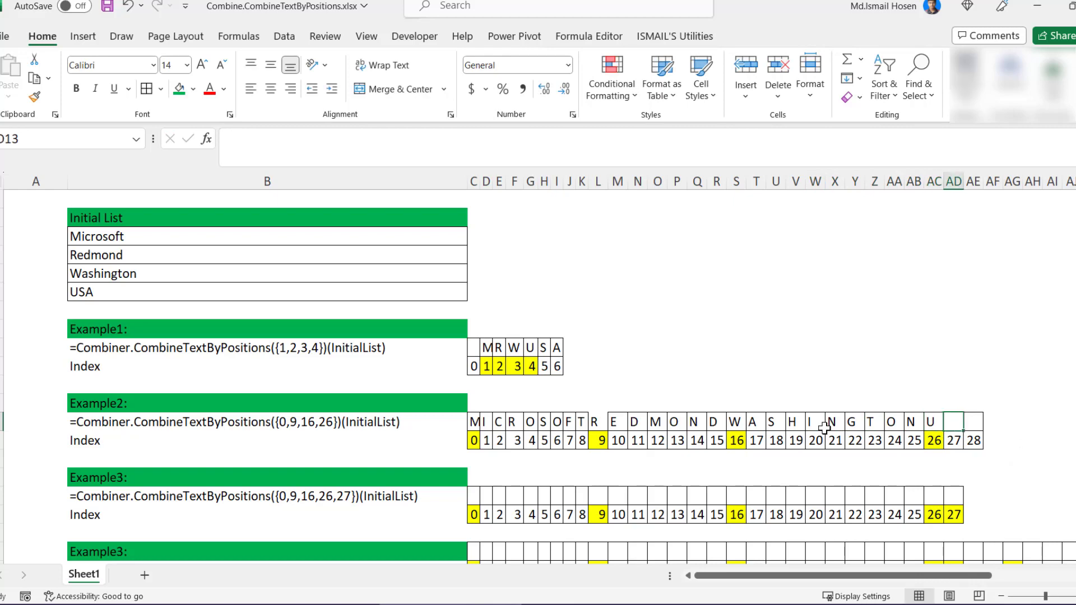
text(S)
key(Tab)
text(A)
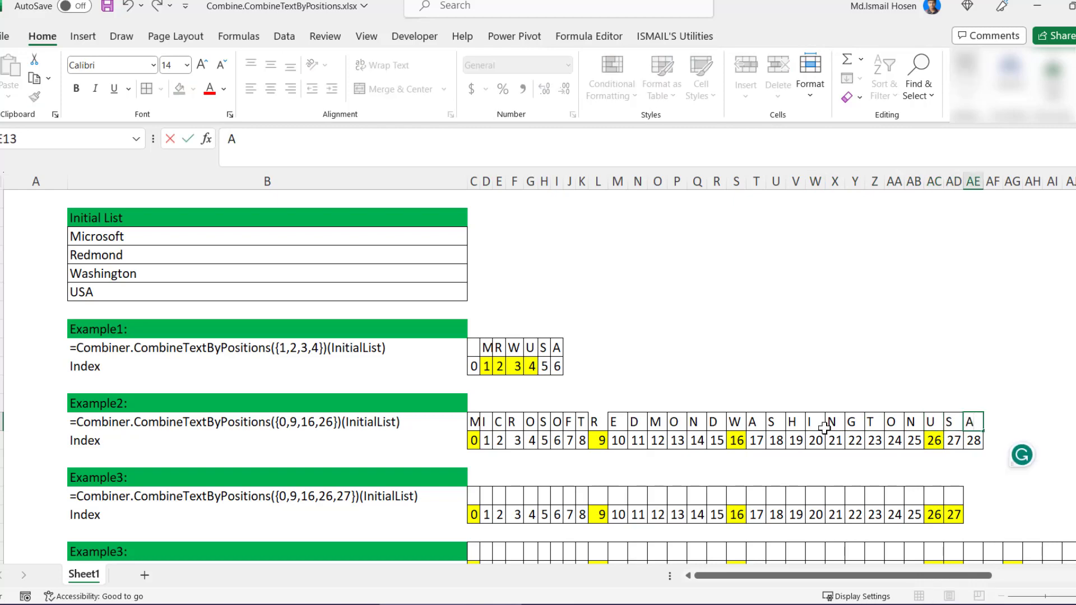
click(737, 366)
scroll(306, 462, down, 1)
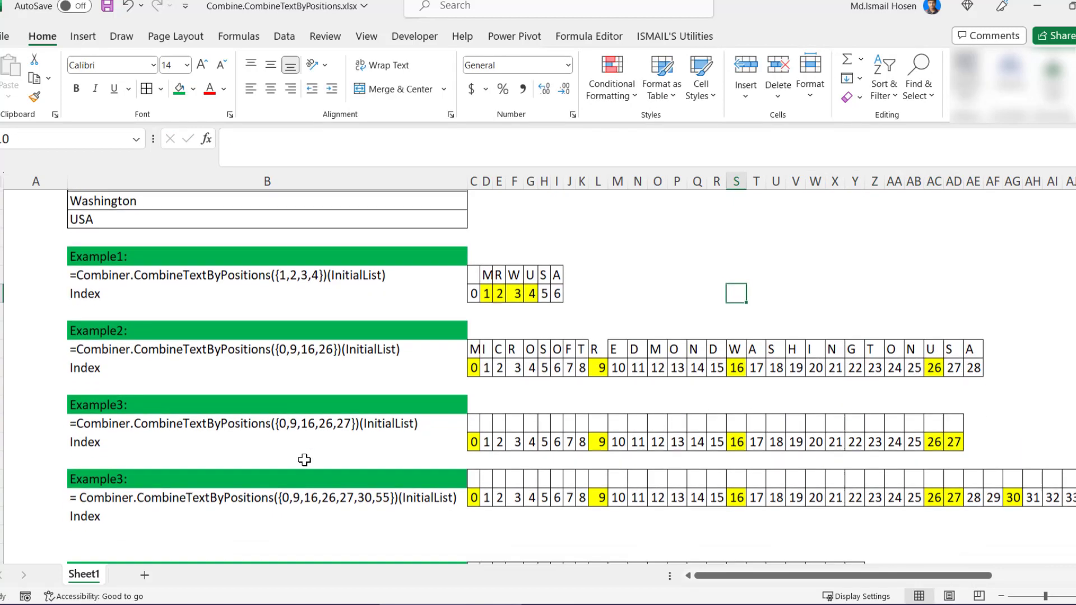
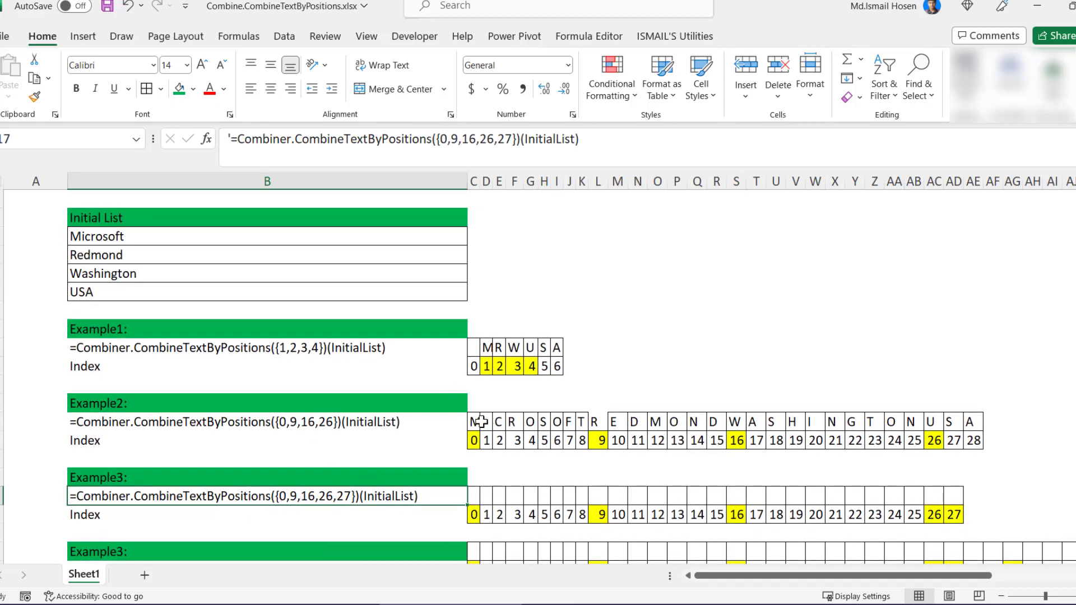
Enter the first letters M, R, W and U in the first Example3's result row above index 0, 9, 16 and 26
click(476, 496)
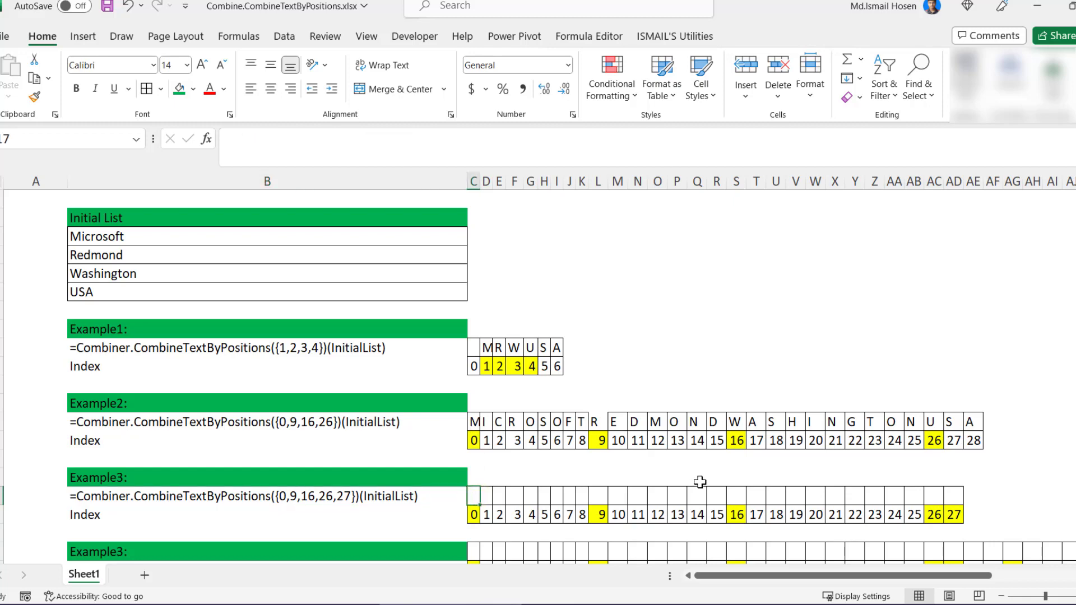
text(M)
click(601, 500)
text(R)
click(738, 499)
text(W)
click(932, 497)
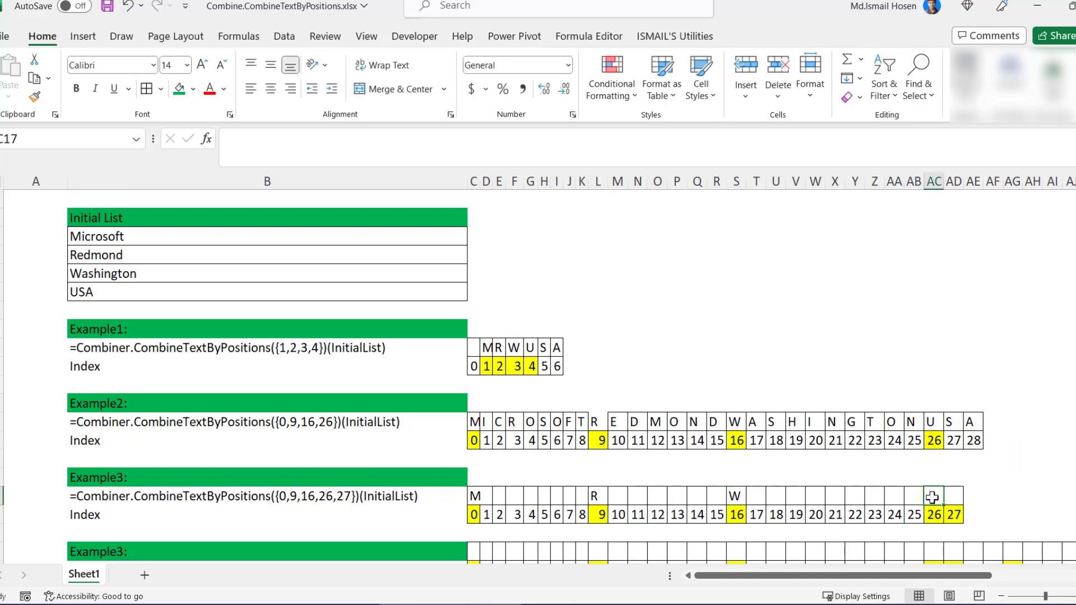
text(U)
key(Tab)
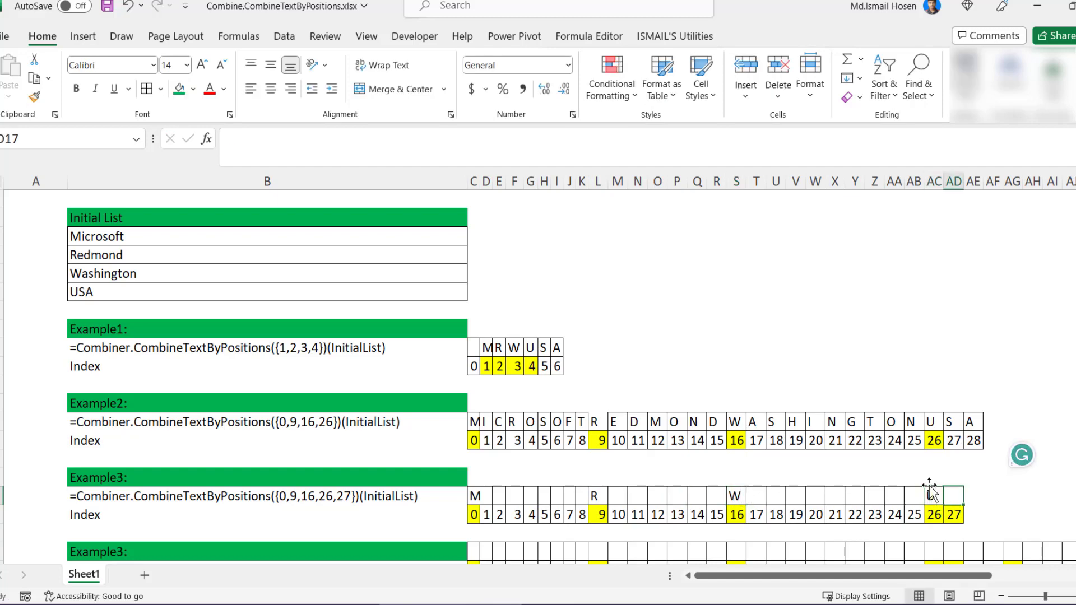
Copy Example2's result letters from index 0 through 26 into the first Example3's result row, starting above index 0
click(926, 474)
drag(930, 426, 478, 421)
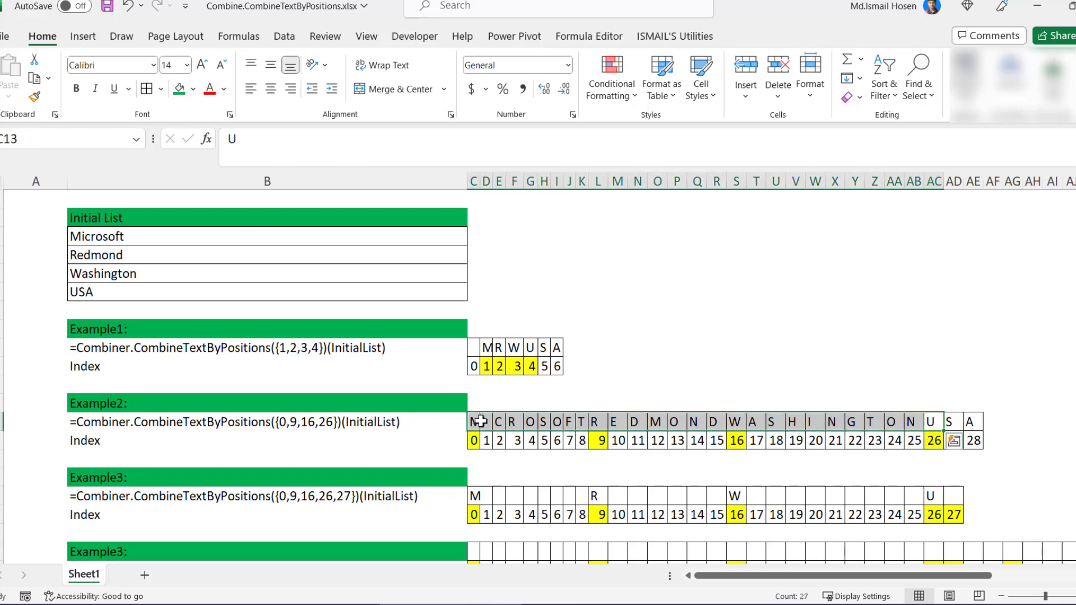
key(ctrl+c)
click(485, 497)
key(Left)
key(ctrl+v)
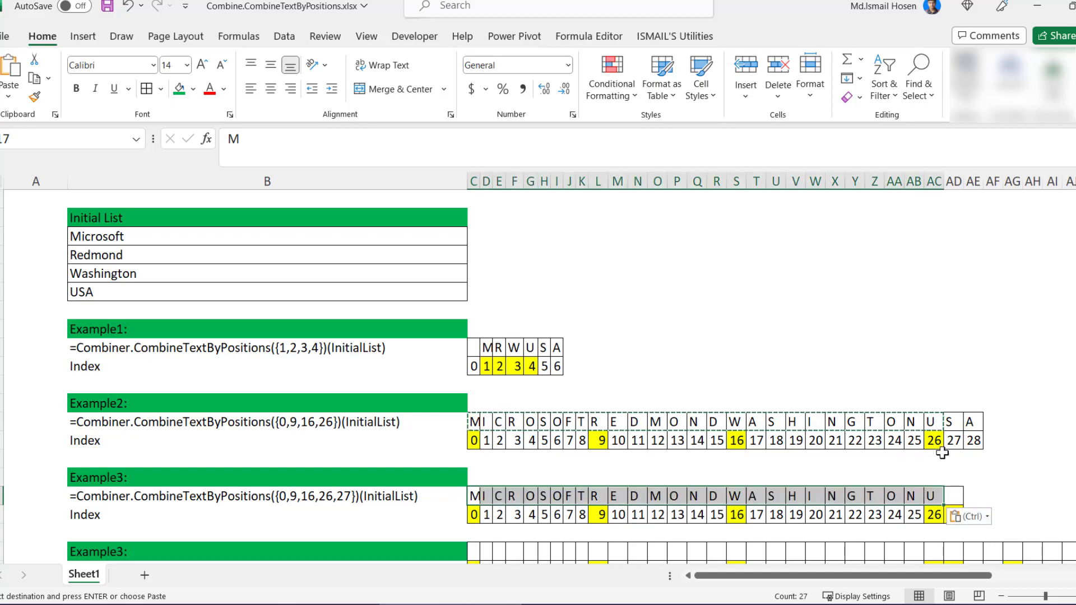
Highlight position 27 in the first Example3's CombineTextByPositions formula to examine it
scroll(941, 454, down, 2)
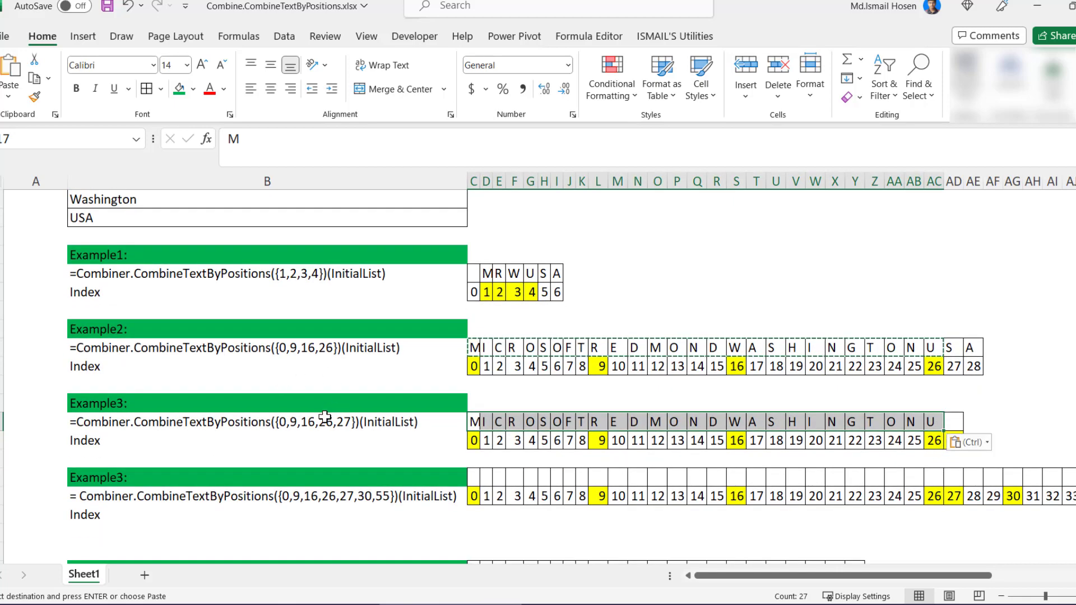
click(325, 422)
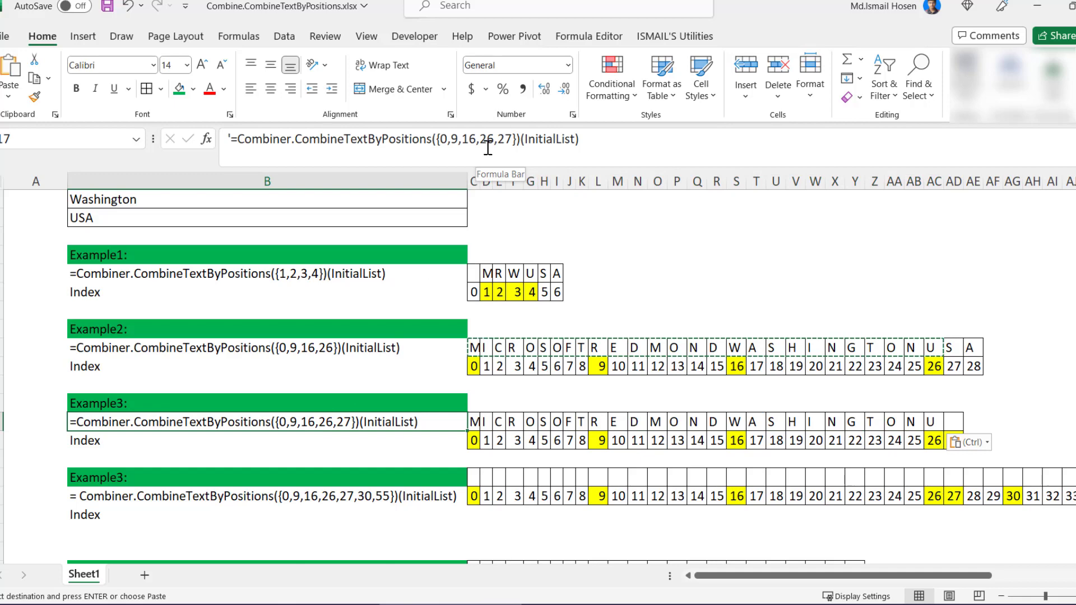
double_click(506, 139)
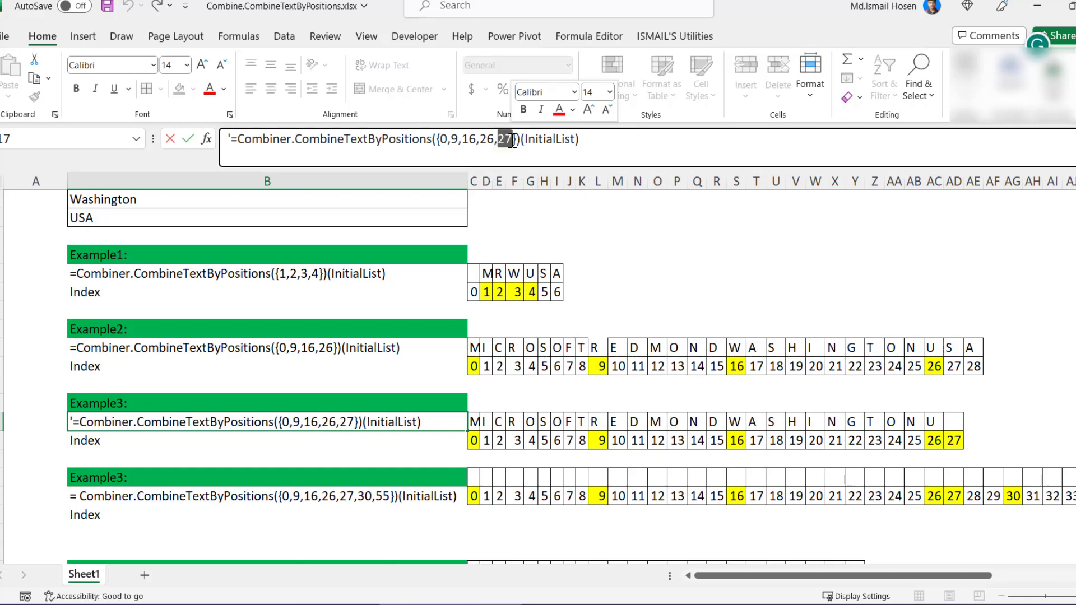
Enter a blank in the first Example3's result row above index 27 and compare it with the initial list
scroll(432, 278, up, 2)
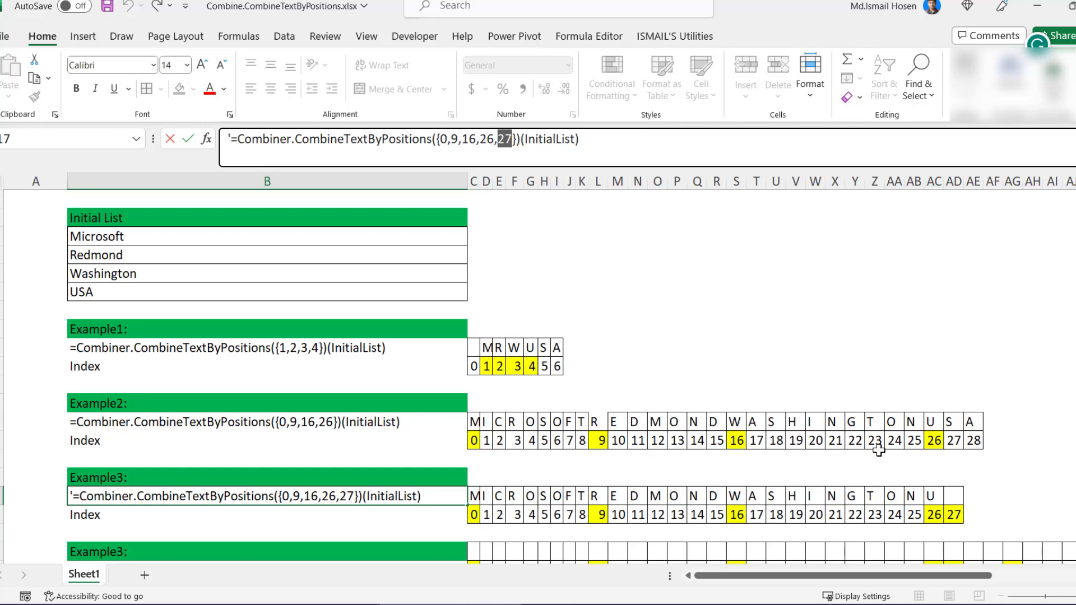
scroll(897, 443, down, 3)
scroll(912, 444, up, 1)
click(956, 440)
click(954, 427)
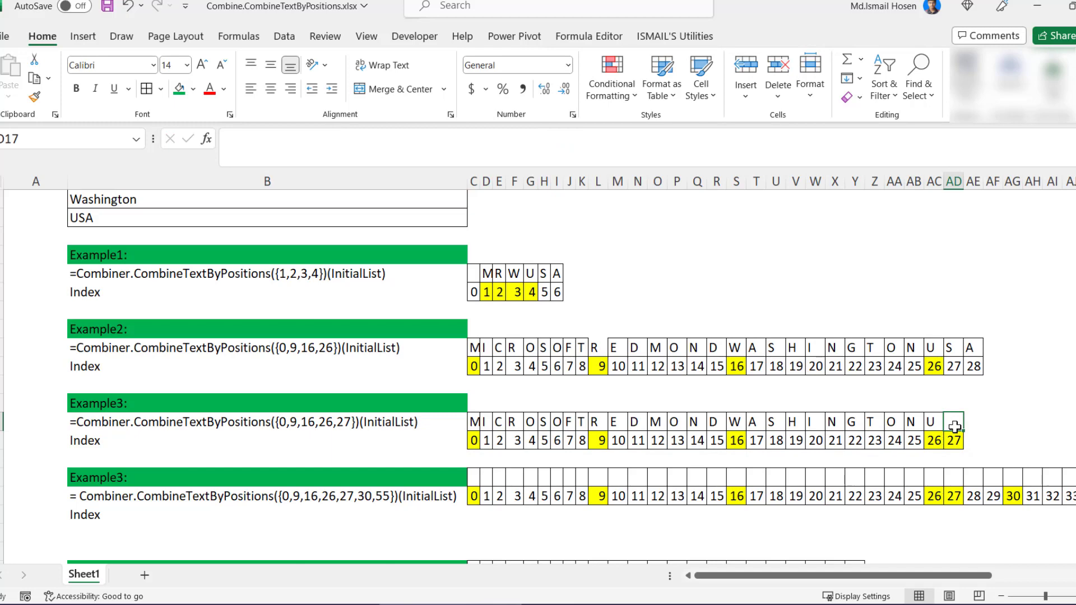
click(513, 155)
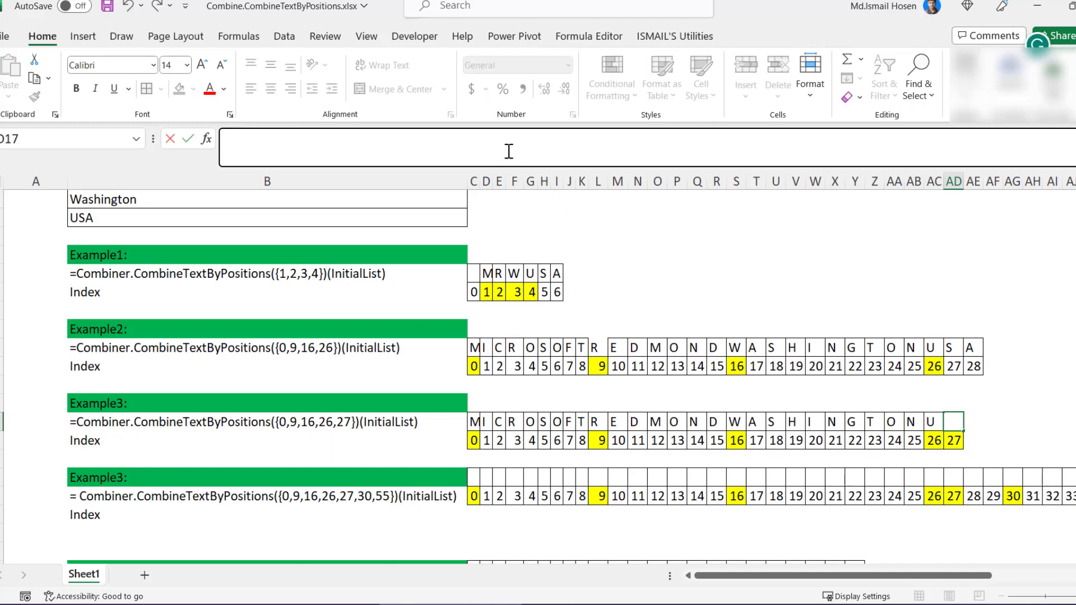
key(Return)
key(Up)
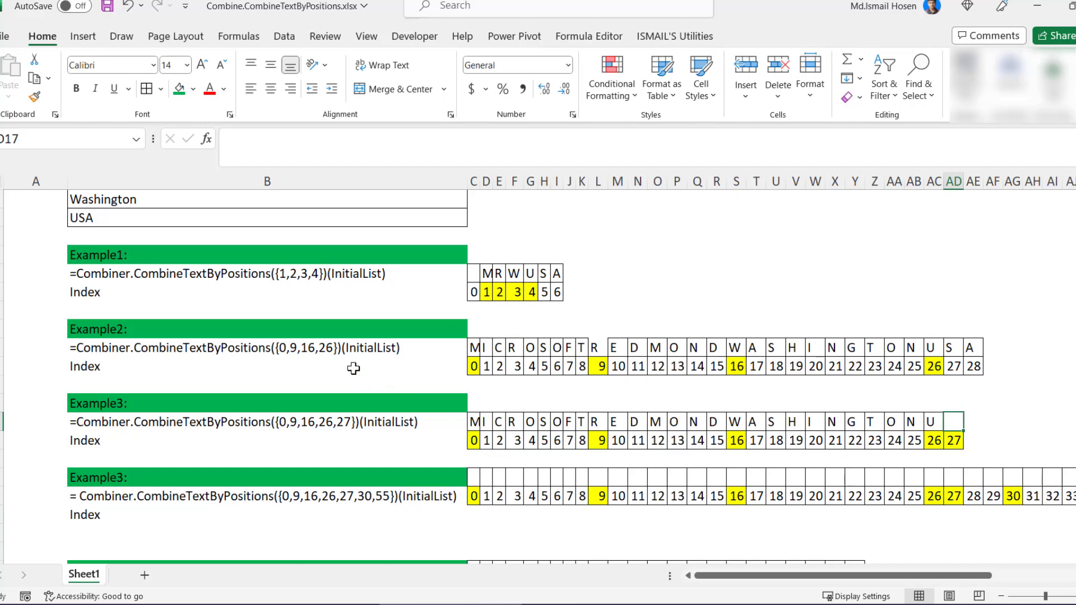
scroll(354, 368, up, 2)
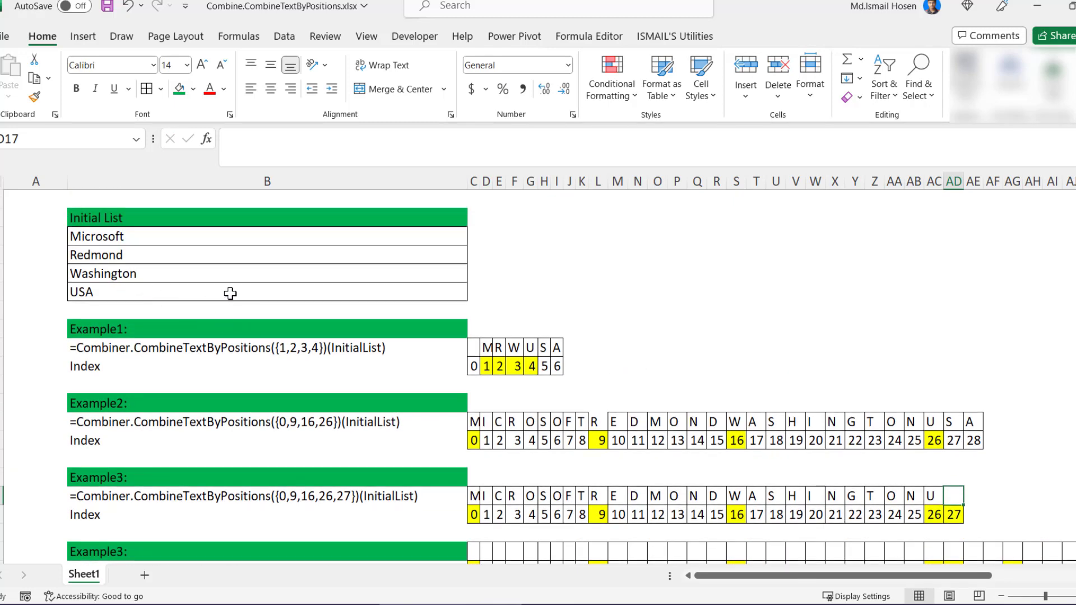
scroll(492, 331, down, 3)
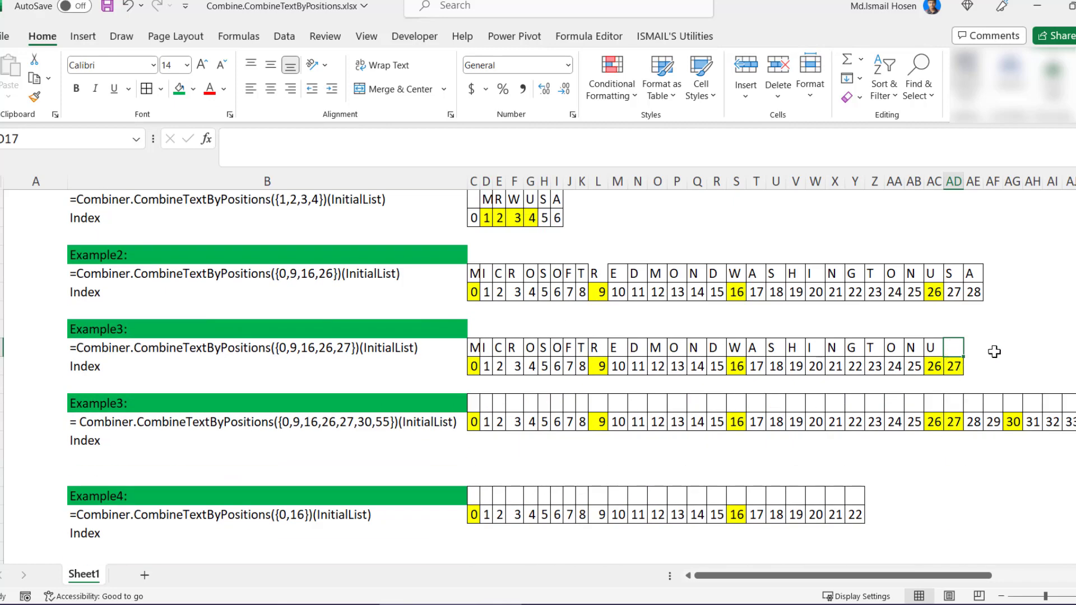
click(950, 370)
click(953, 342)
click(927, 345)
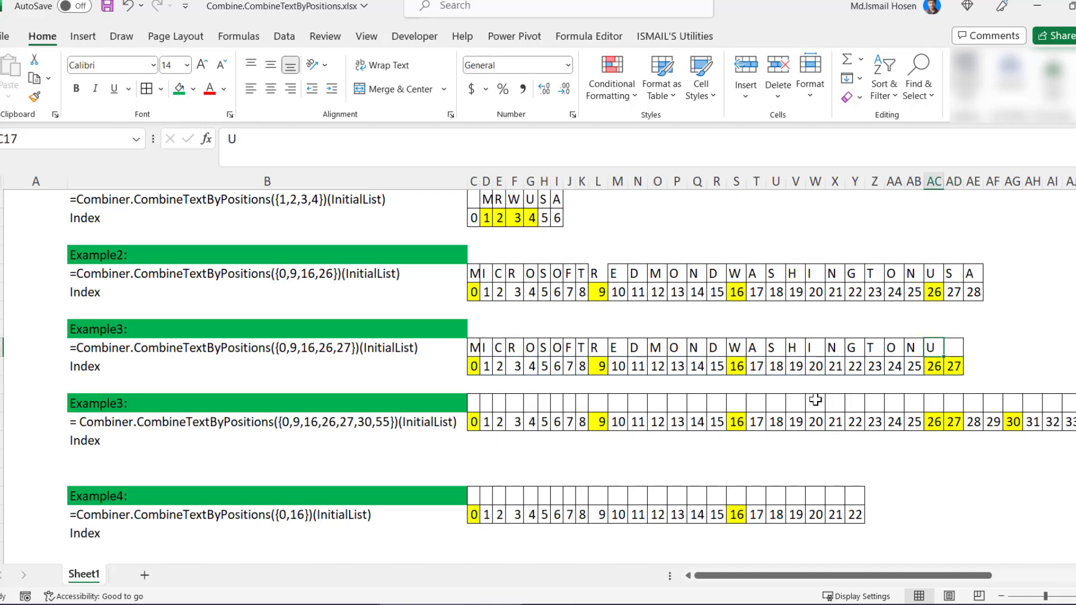
Copy the first Example3's result letters from index 0 through 26 into the second Example3's result row, starting above index 0
click(396, 421)
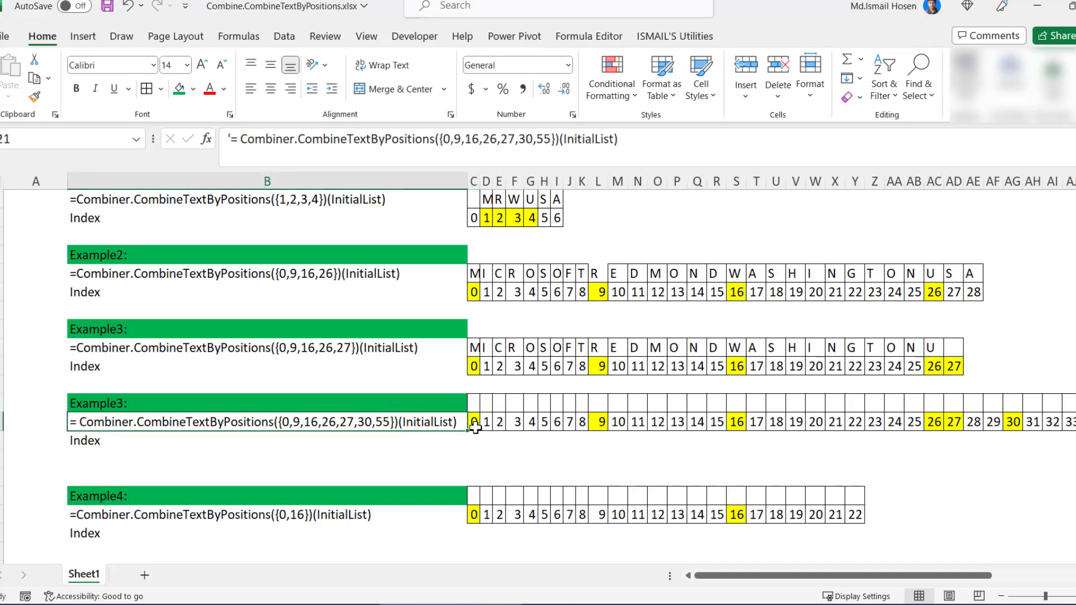
drag(476, 352, 926, 348)
key(ctrl+c)
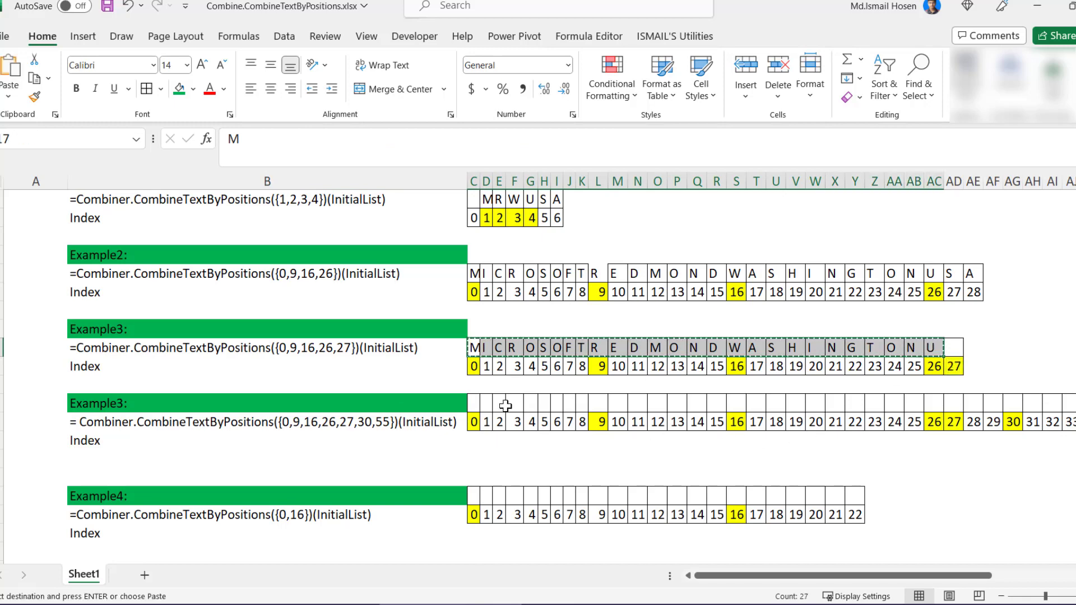
click(476, 403)
key(ctrl+v)
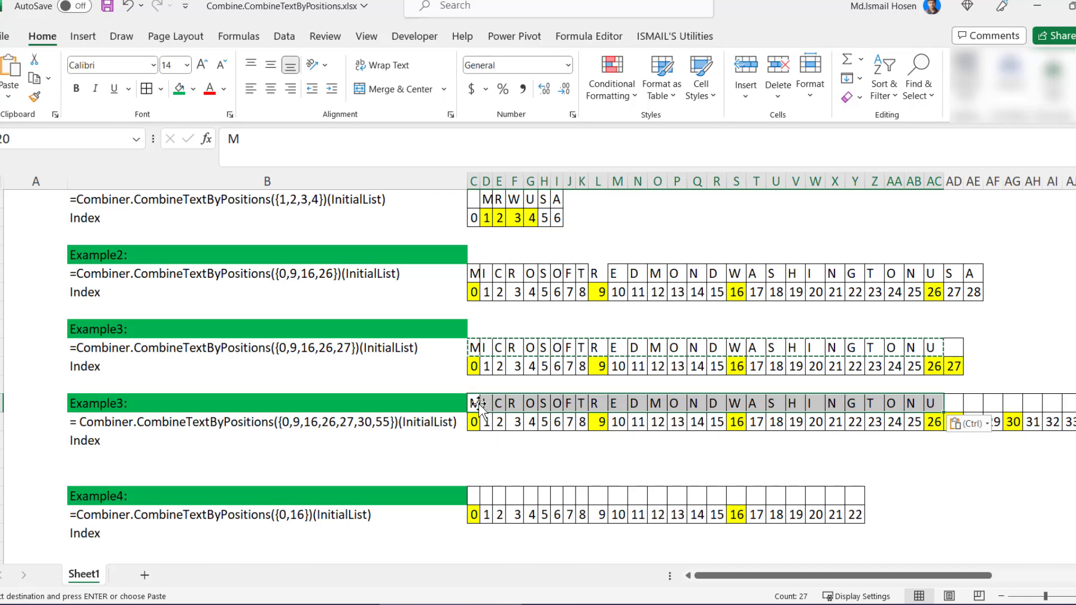
click(487, 403)
Enter a blank in the second Example3's result row above index 27
click(344, 423)
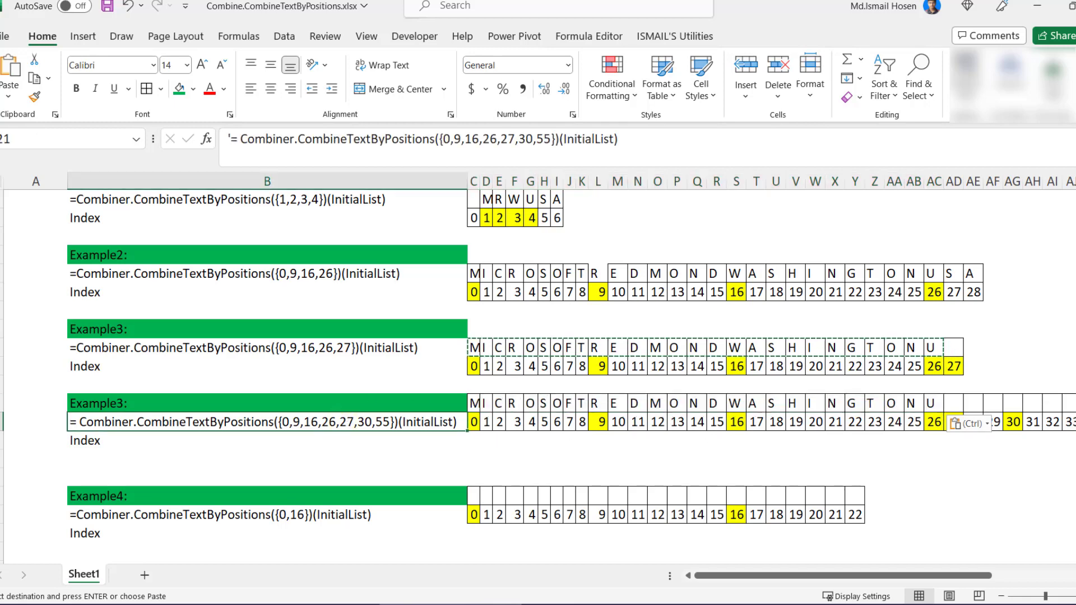
click(961, 341)
click(957, 407)
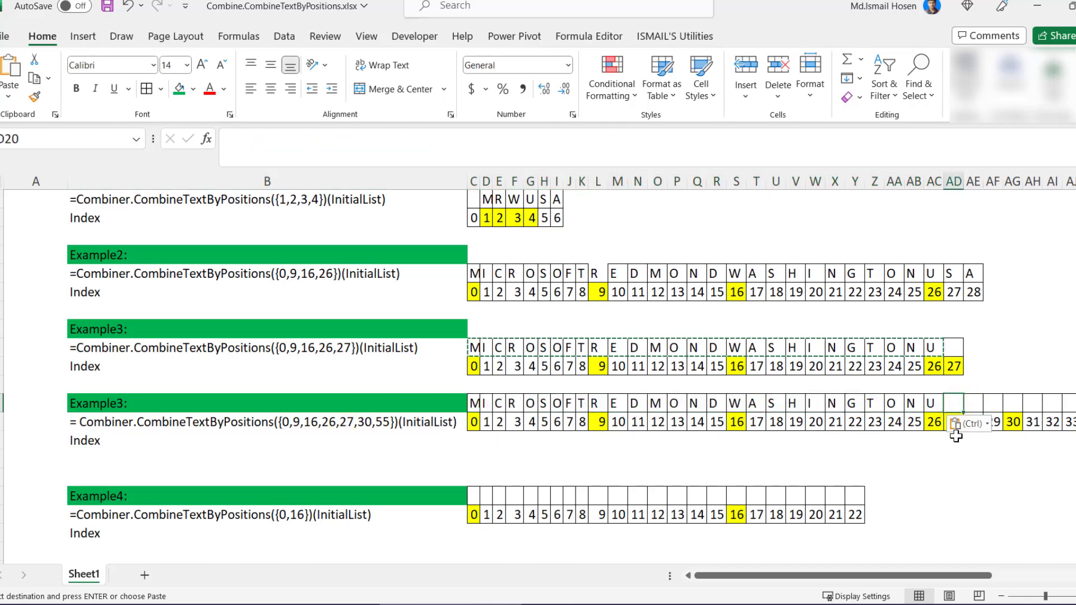
click(964, 425)
click(959, 468)
click(954, 404)
scroll(223, 274, up, 3)
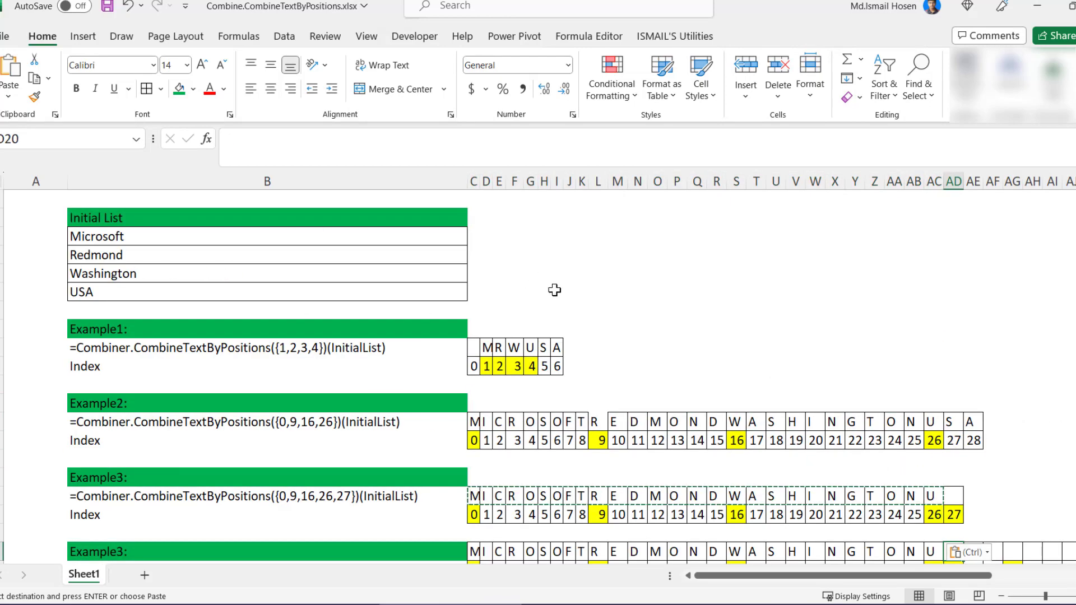
scroll(554, 288, down, 3)
key(Escape)
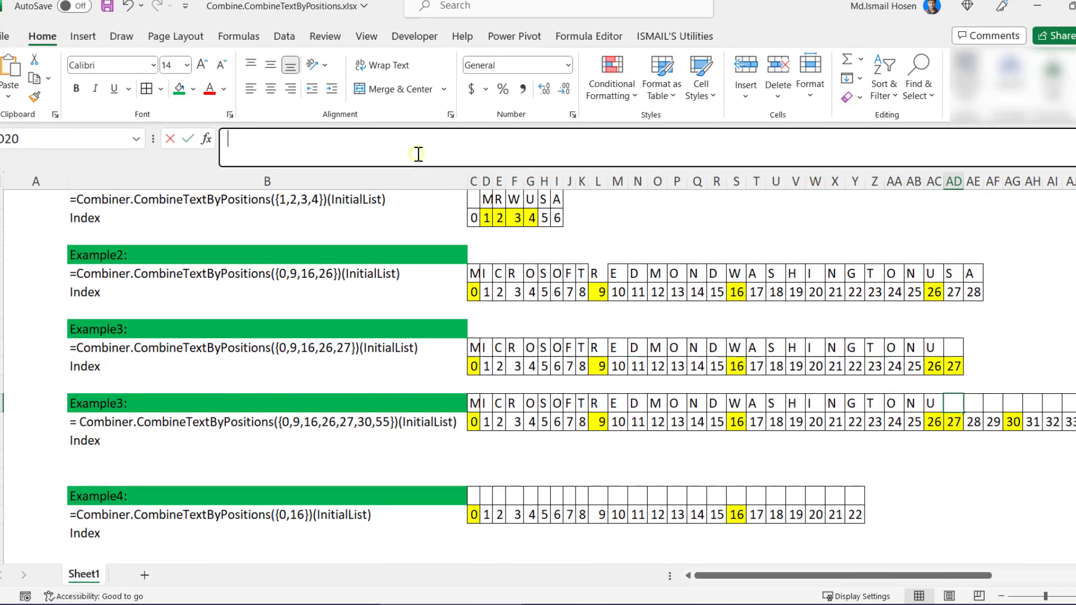
key(Down)
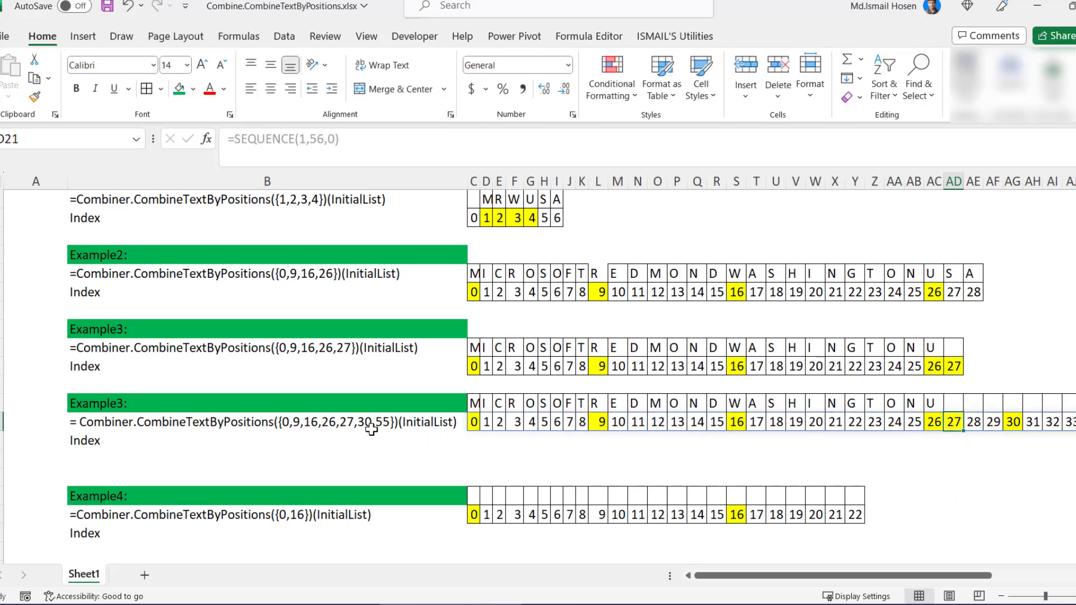
Enter blanks in the second Example3's result row above index 30 and 55, and select the result cells from index 27 through 55
click(1013, 401)
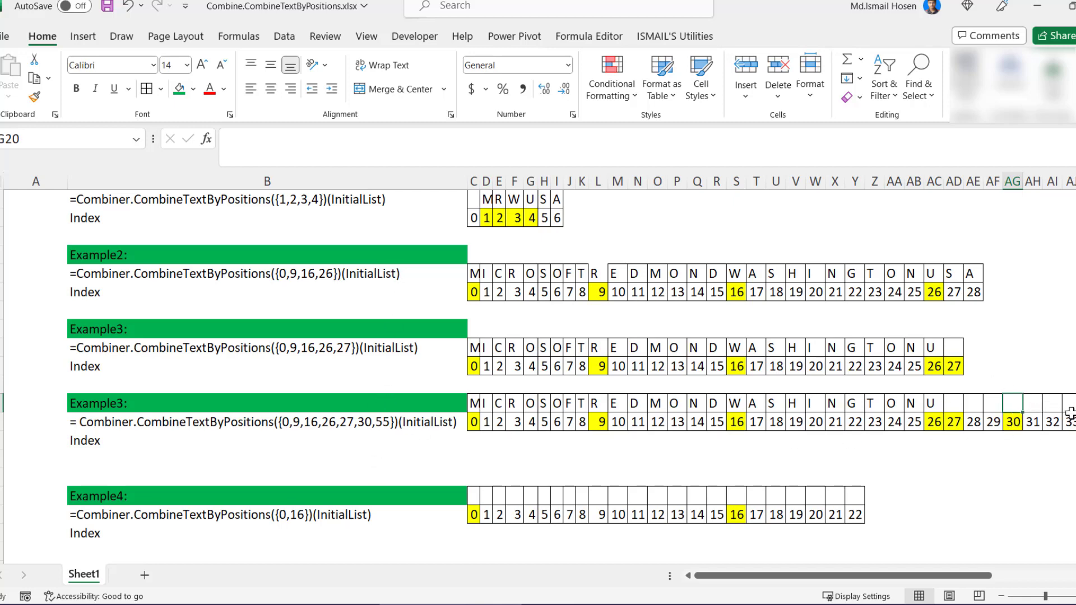
key(Right)
key(Right)
key(Right)
key(Right)
key(Right)
key(Right)
key(Right)
key(Right)
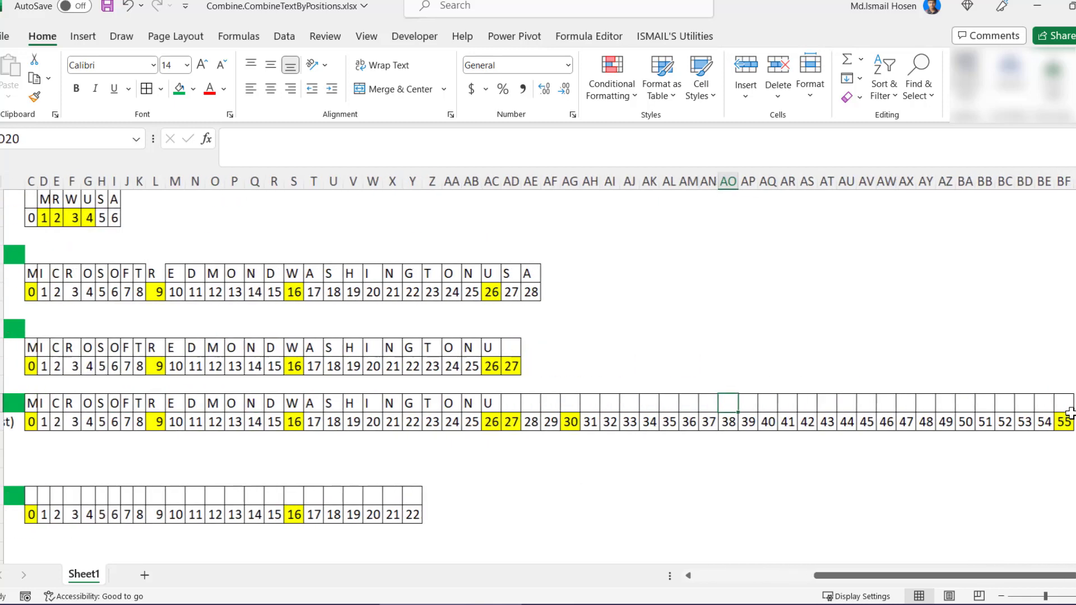
click(1040, 404)
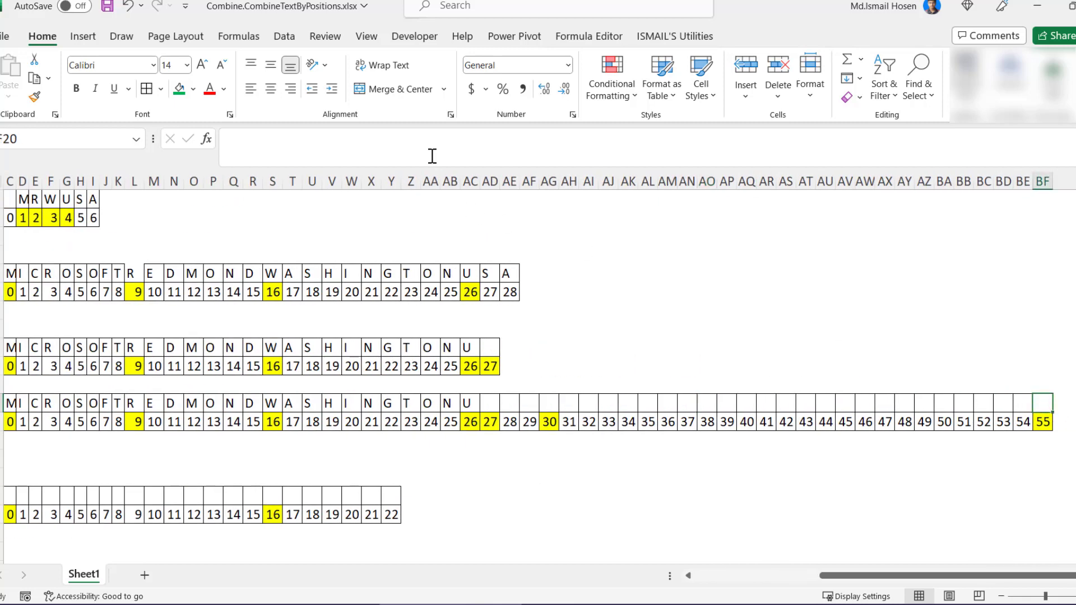
key(Down)
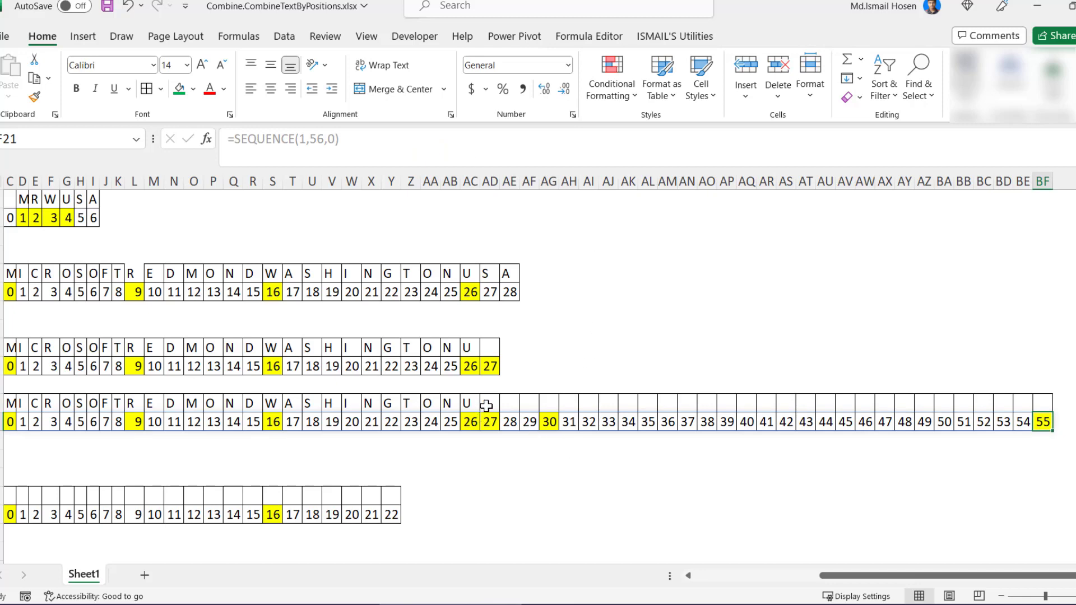
drag(486, 406, 1045, 403)
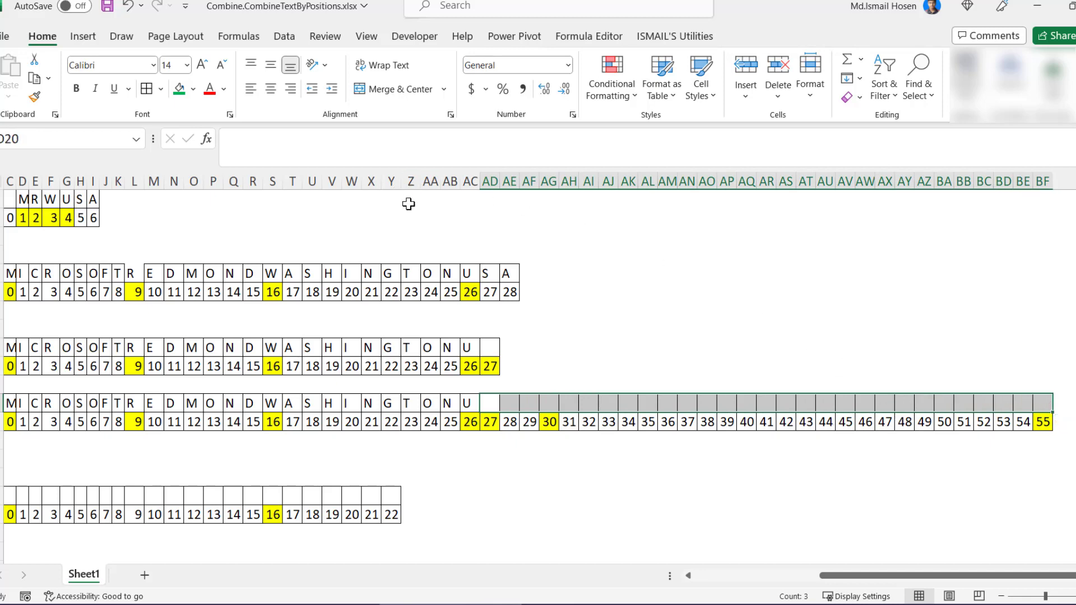
scroll(772, 435, left, 3)
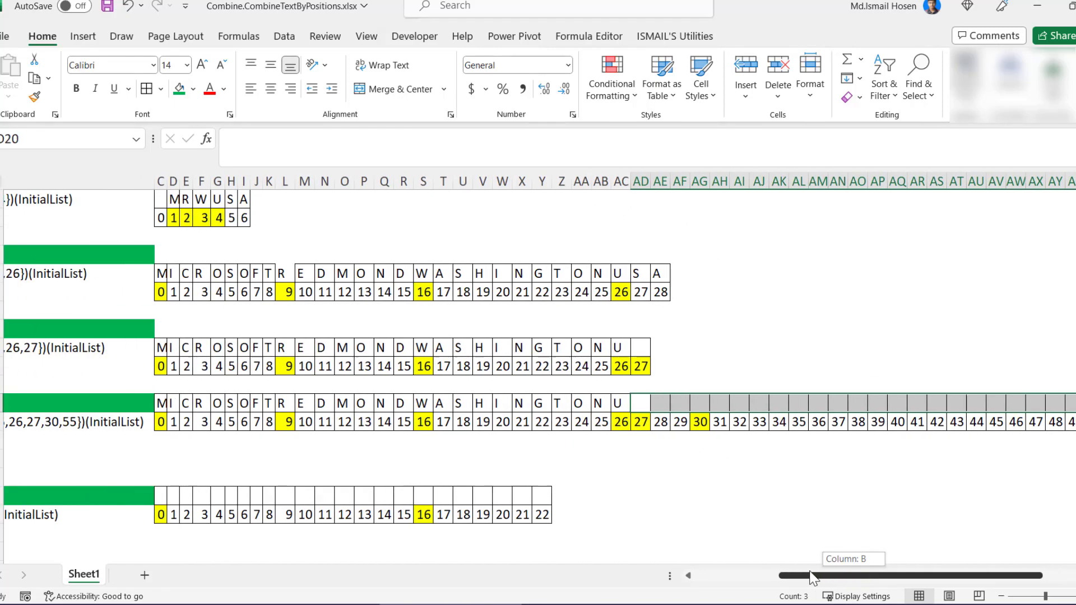
Enter the first letters M and R in Example4's result row above index 0 and 16
scroll(772, 436, down, 2)
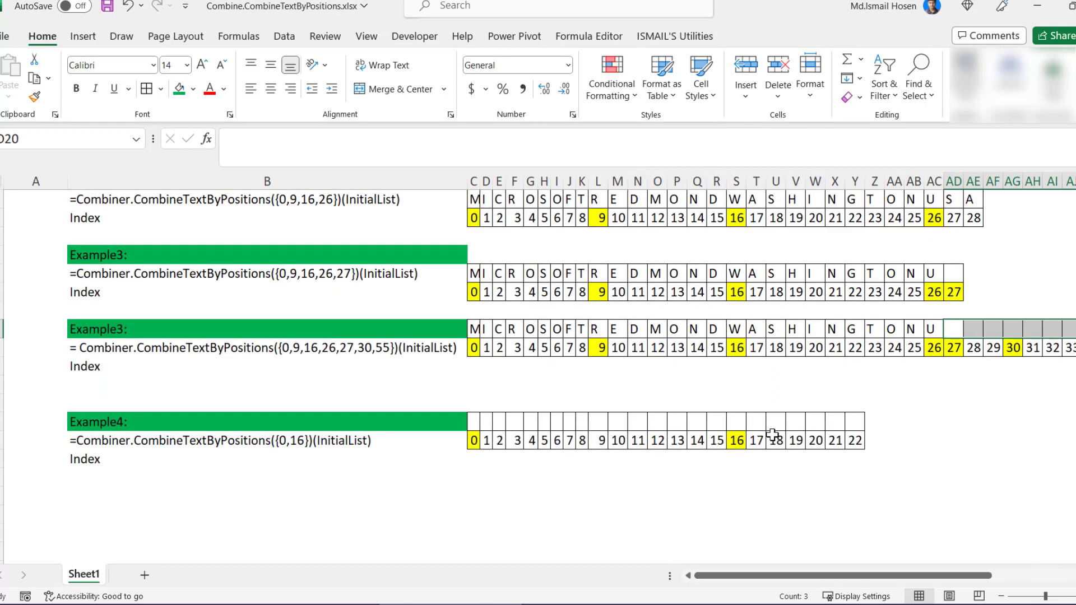
click(256, 437)
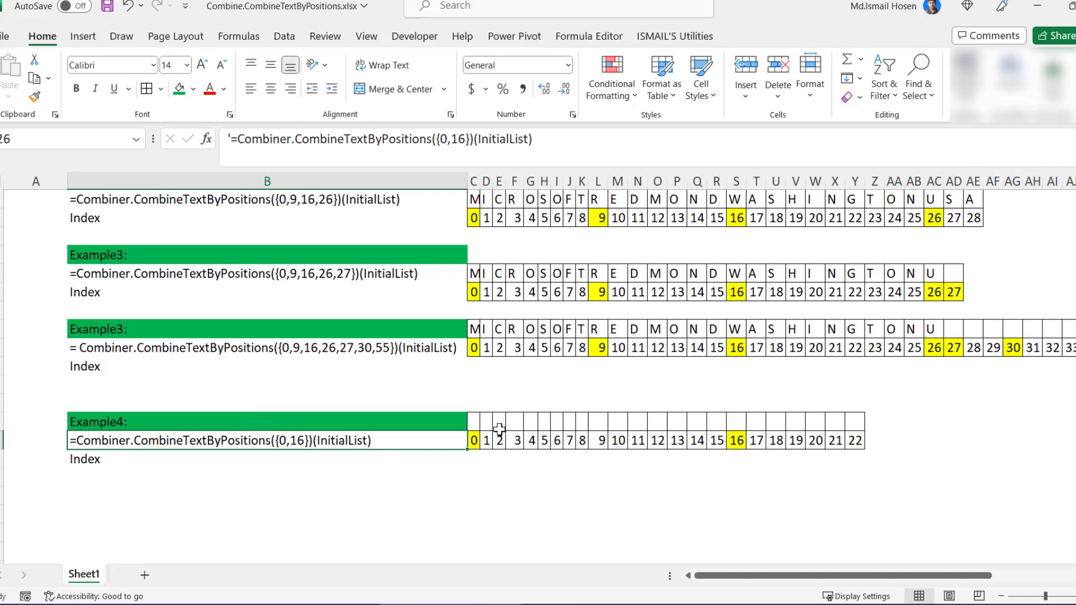
click(472, 422)
scroll(472, 422, up, 4)
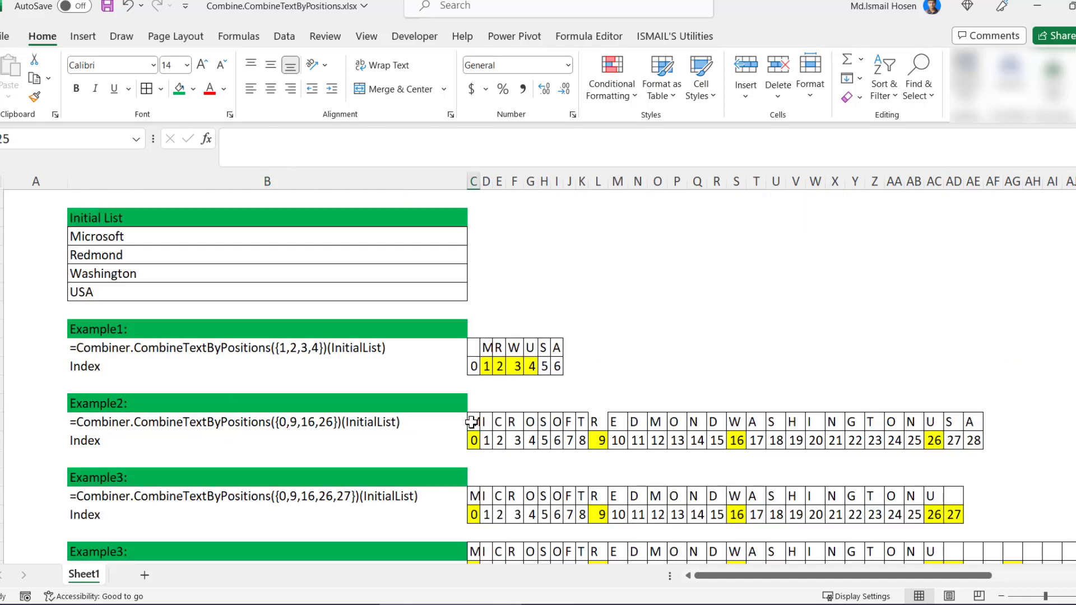
text(m)
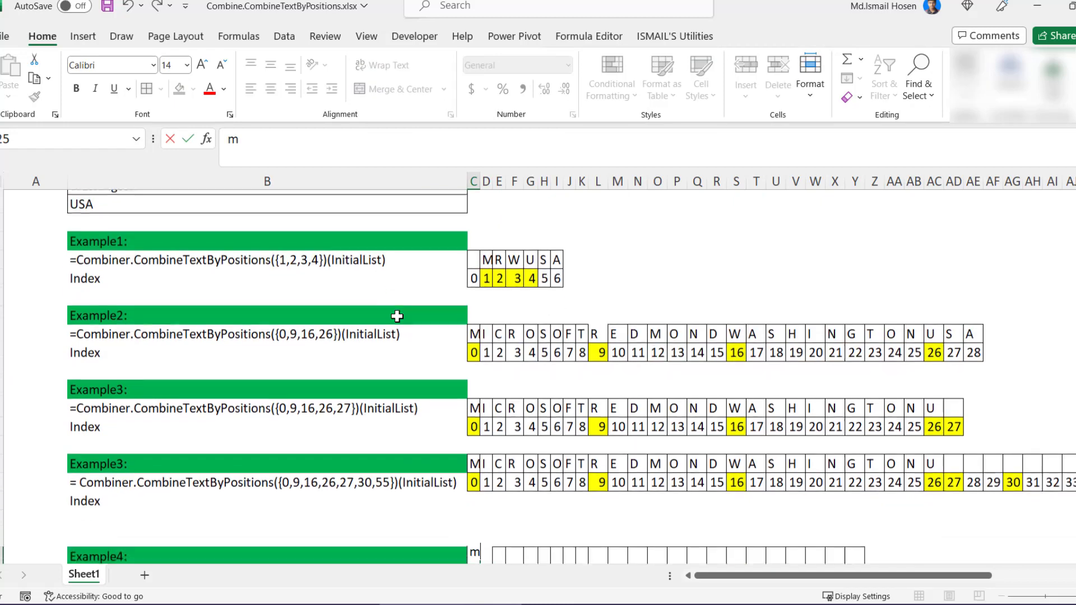
key(Return)
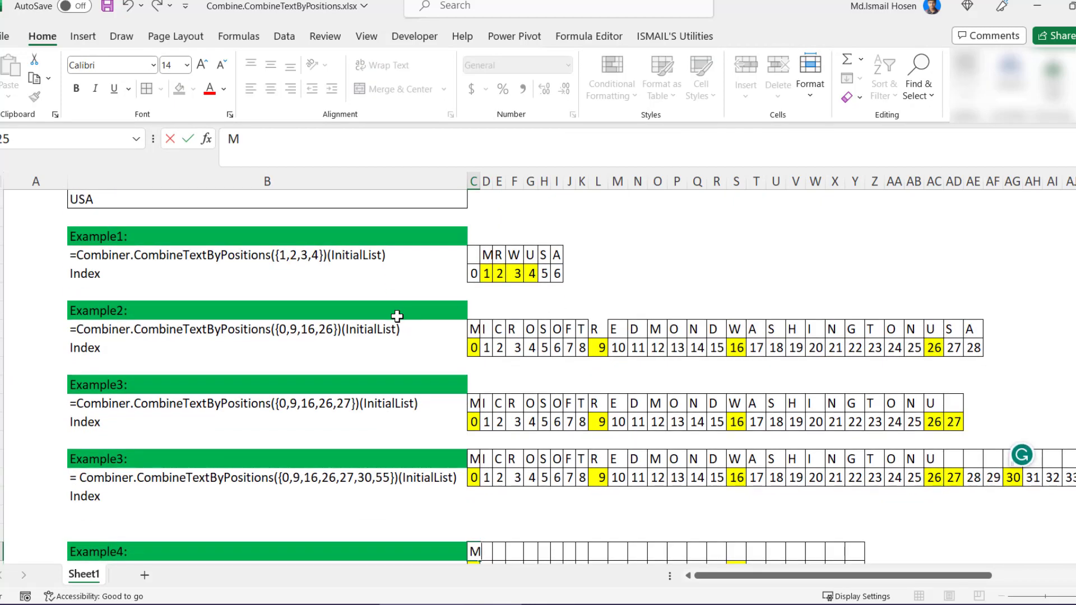
scroll(698, 448, up, 2)
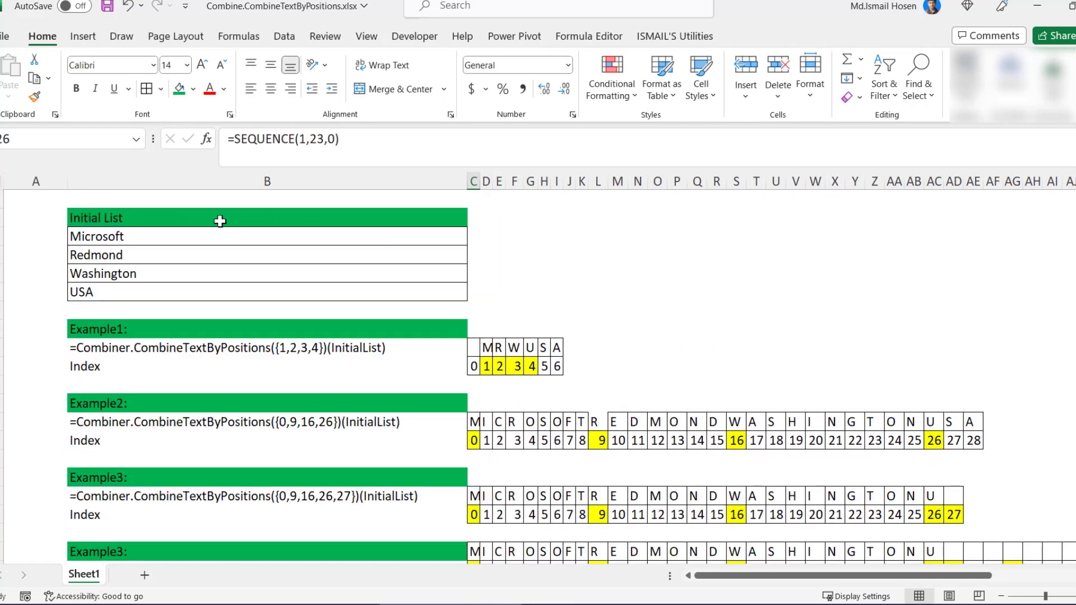
scroll(225, 225, down, 4)
double_click(734, 424)
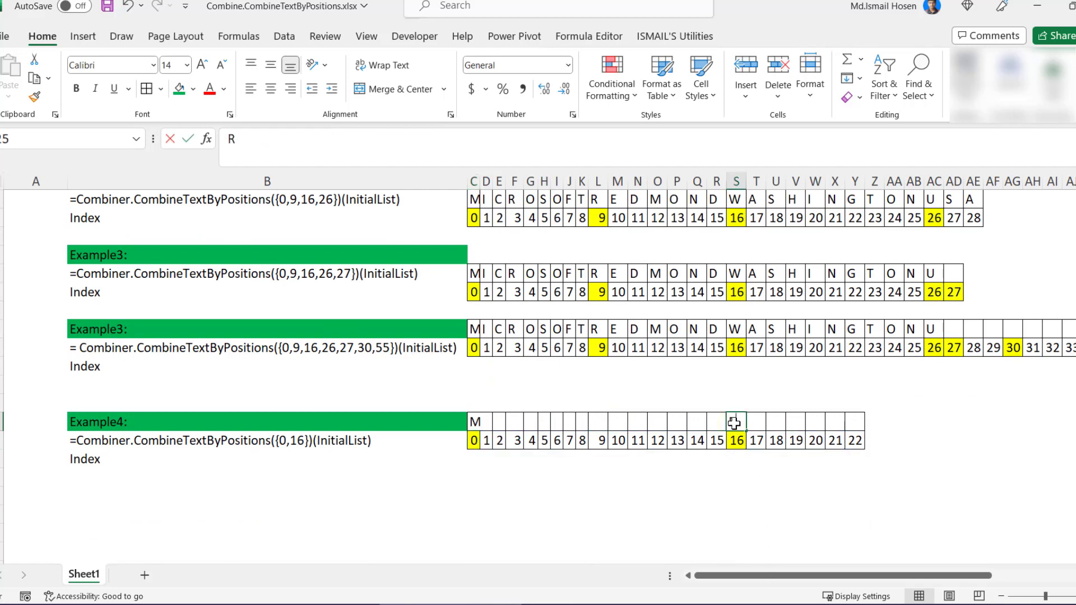
text(R)
key(Return)
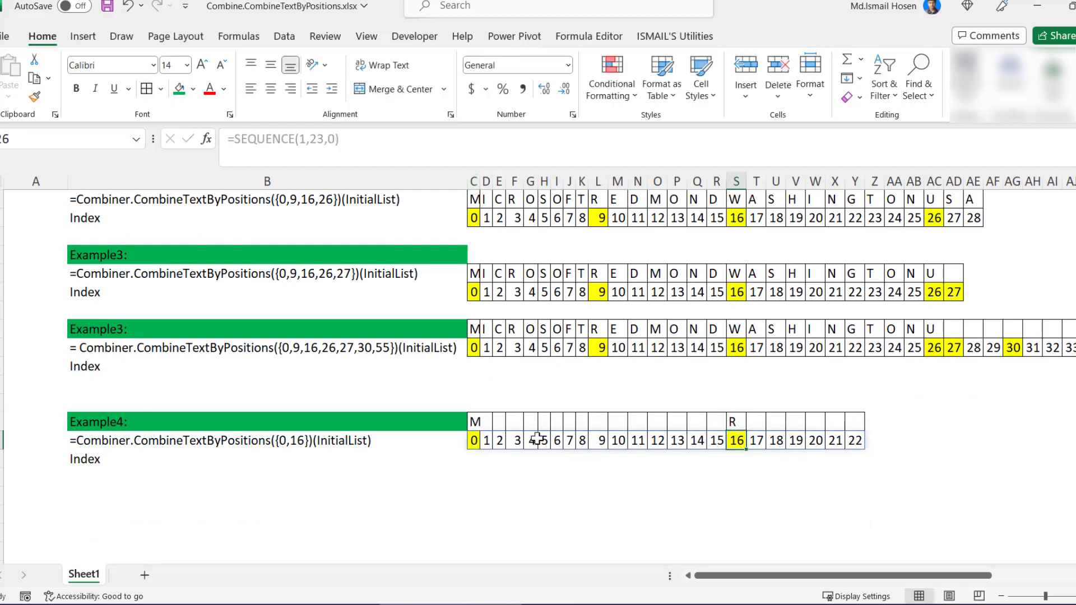
Continue MICROSOFT in Example4's result row by entering I, C and R above index 1, 2 and 3
click(378, 441)
scroll(379, 441, up, 4)
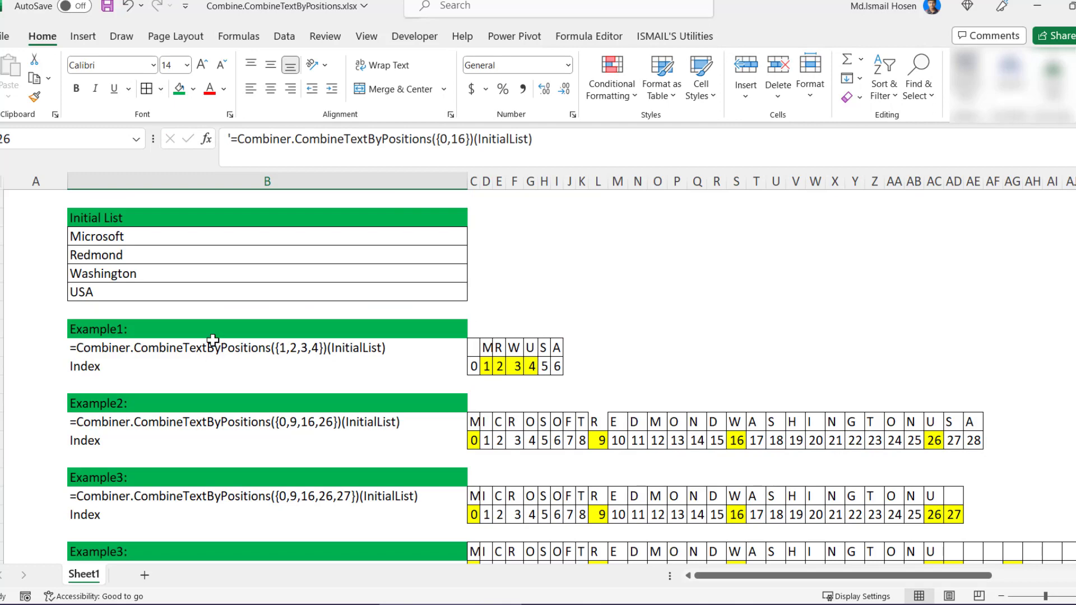
scroll(248, 310, down, 4)
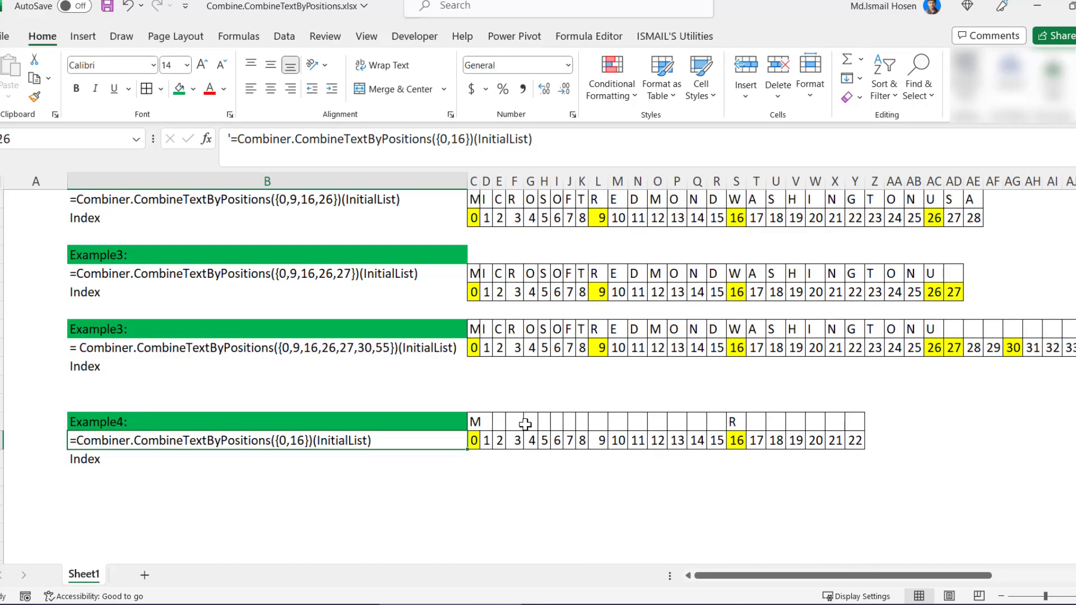
click(489, 424)
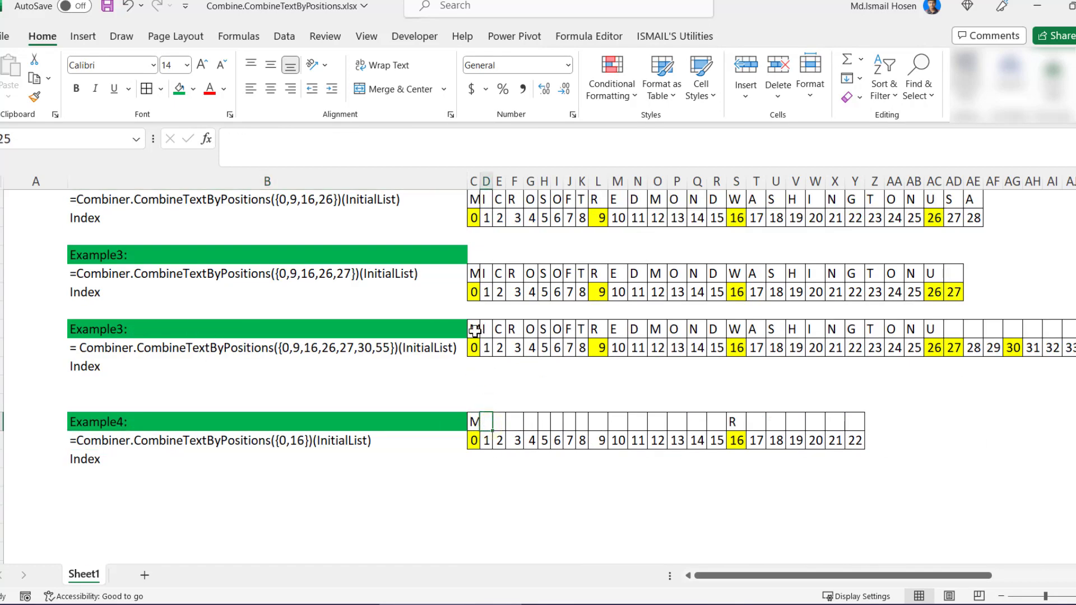
key(Right)
text(C R)
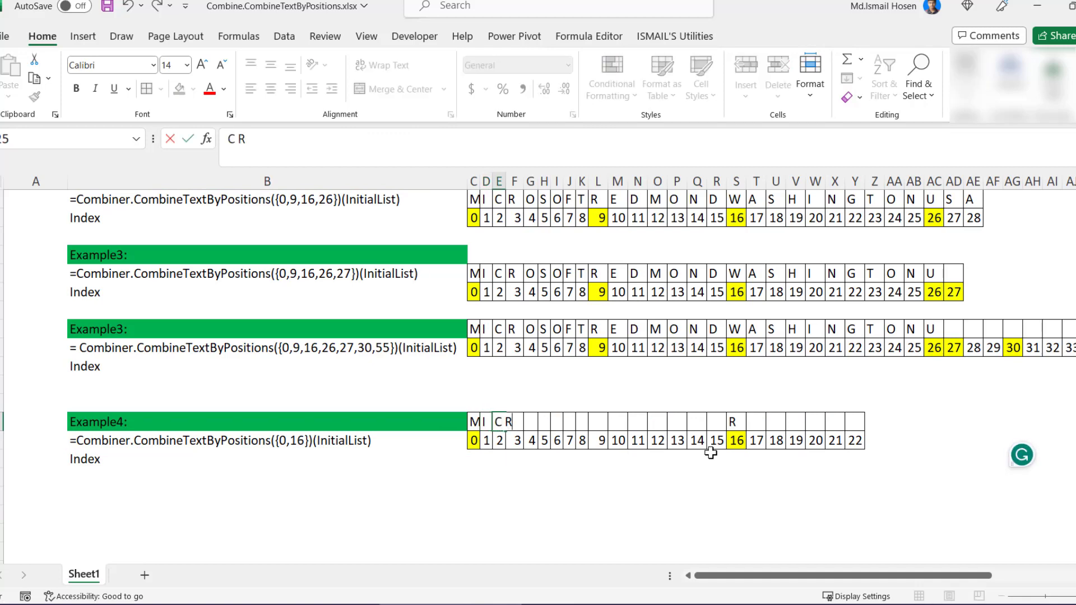
key(BackSpace)
key(BackSpace)
key(Right)
text(R)
key(Right)
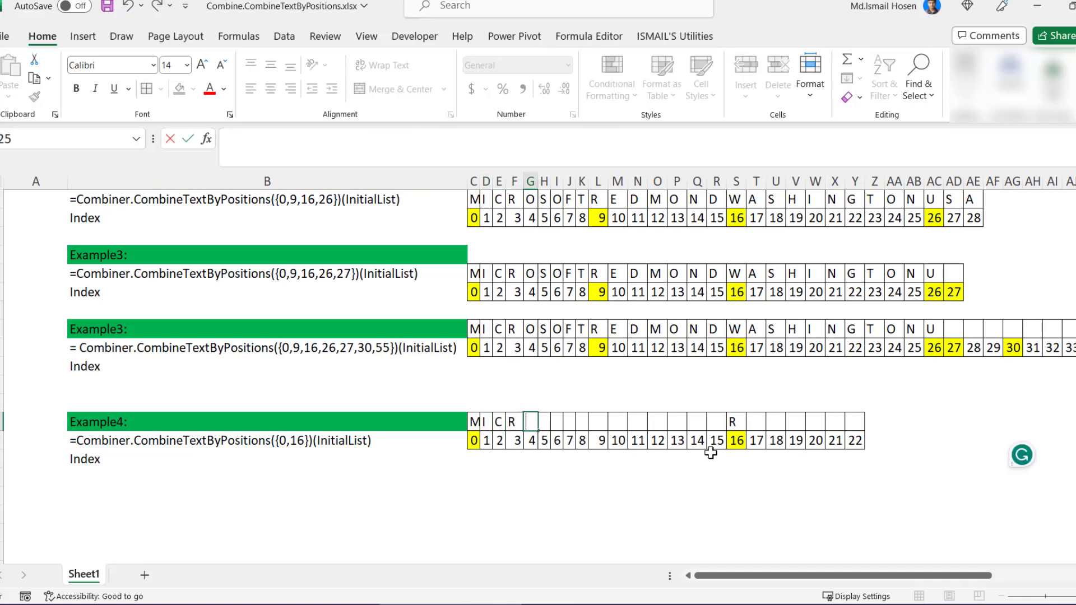
Copy the MICROSOFT letters from the second Example3's result row into Example4's result row starting above index 0
drag(474, 329, 583, 330)
key(ctrl+c)
click(474, 422)
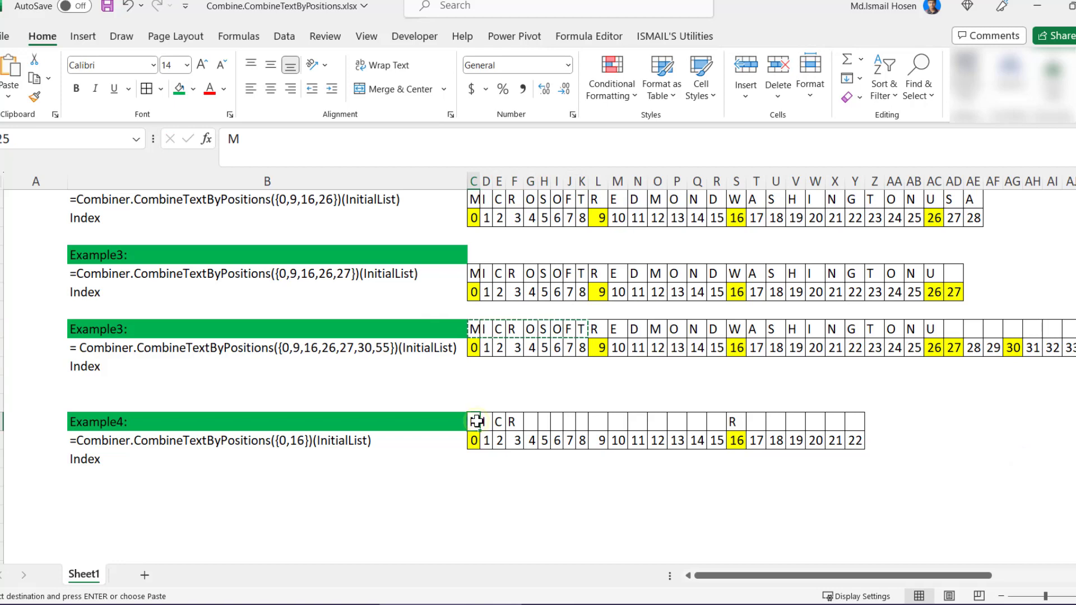
key(ctrl+v)
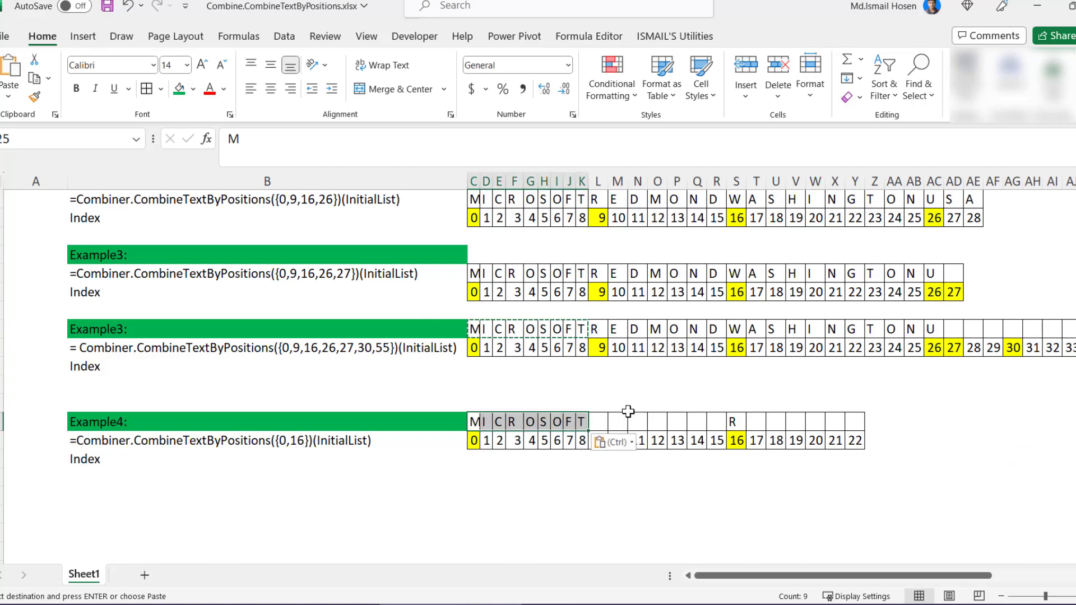
click(594, 422)
Check the Initial List's items and their array formula, and select Example4's blank result cells above index 9 through 15
scroll(620, 421, up, 4)
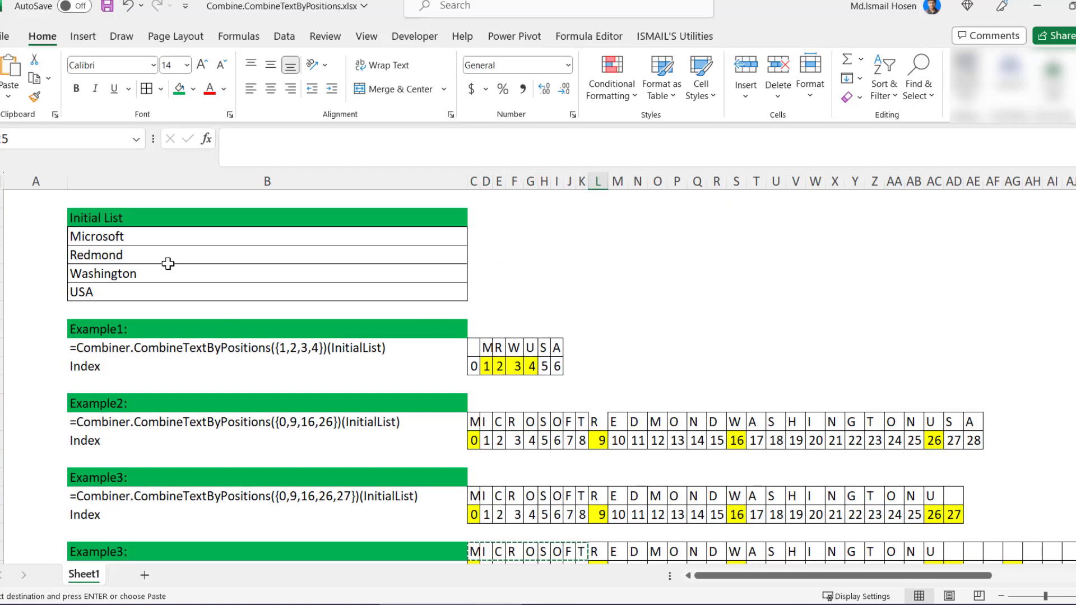
click(150, 239)
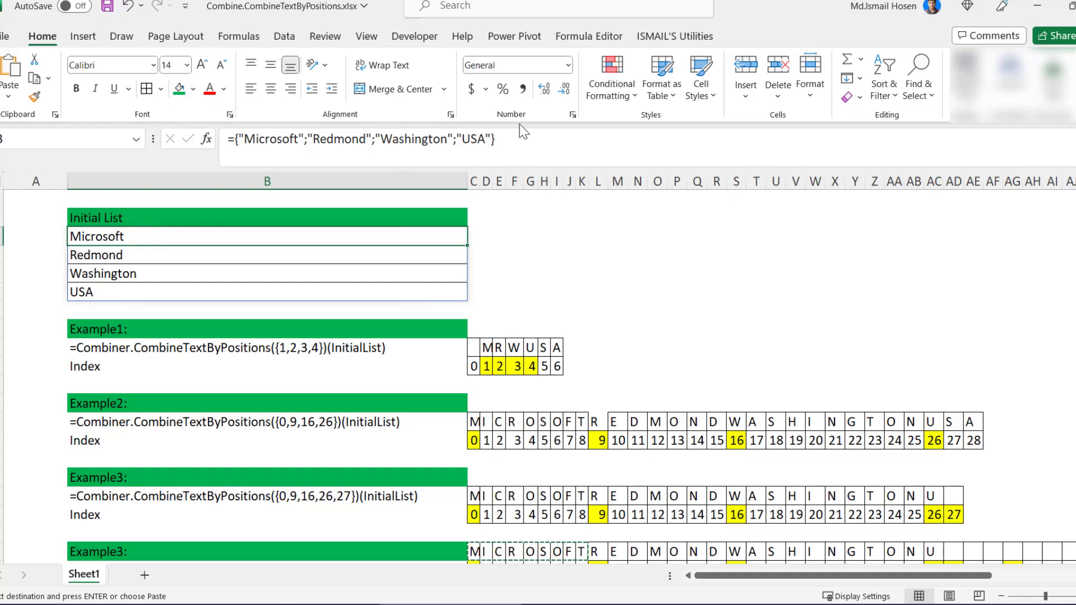
scroll(458, 317, down, 5)
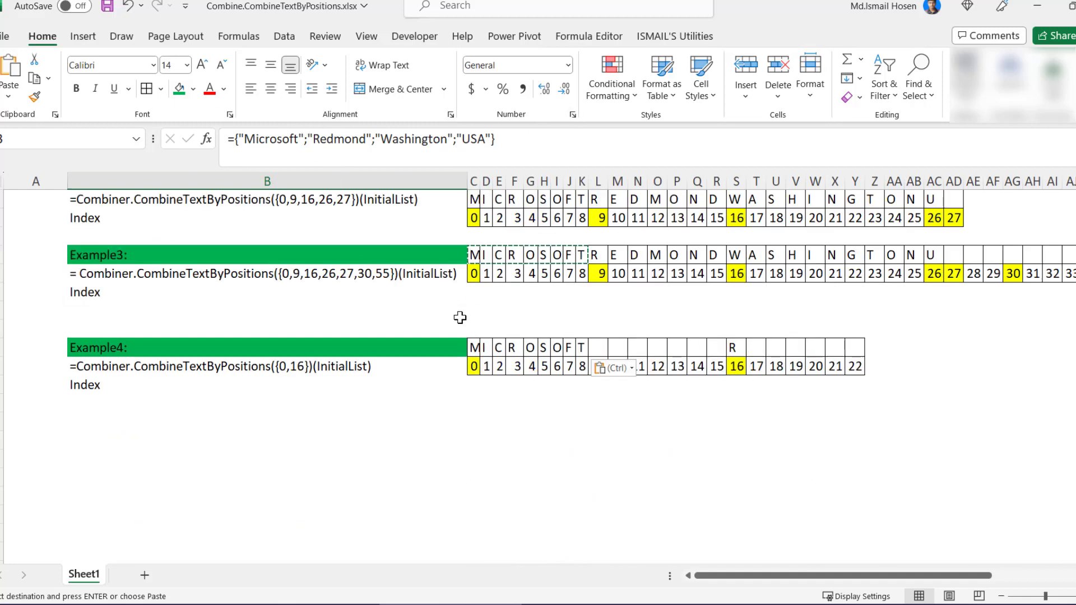
scroll(604, 350, up, 5)
scroll(604, 350, down, 6)
click(612, 368)
click(603, 281)
drag(603, 280, 715, 279)
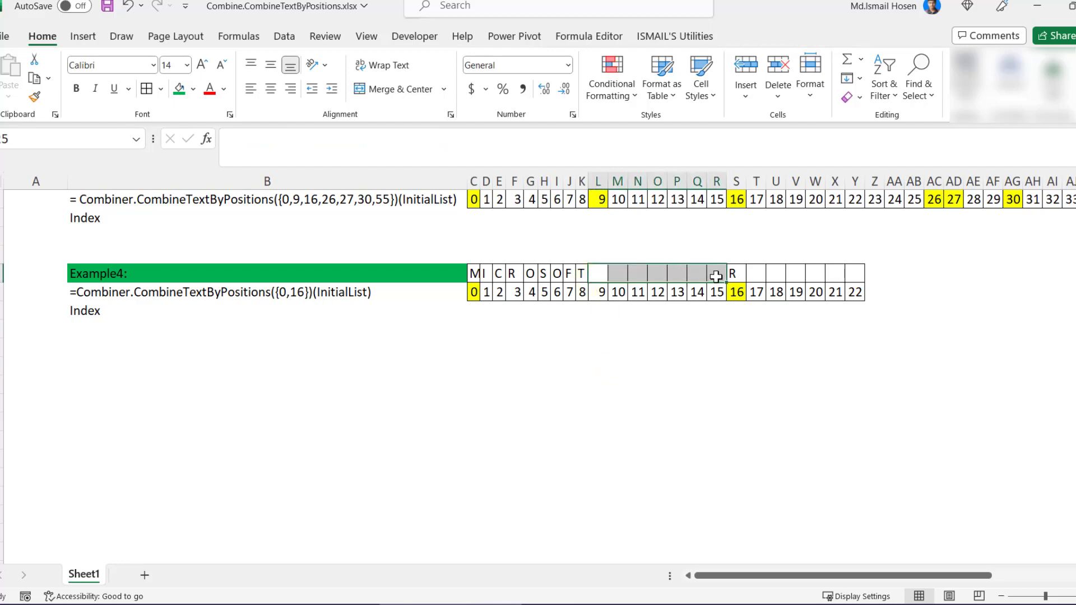
Complete REDMOND in Example4's result row by entering E, D, M, O, N and D above index 17 through 22
click(756, 273)
text(E)
key(Tab)
text(D)
key(Tab)
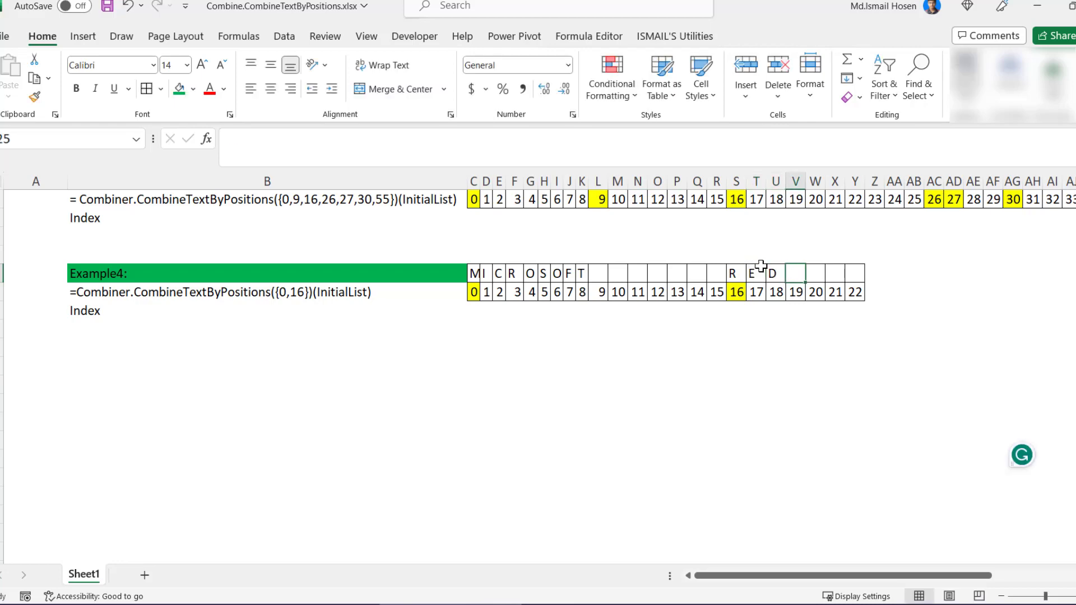
text(M)
key(Tab)
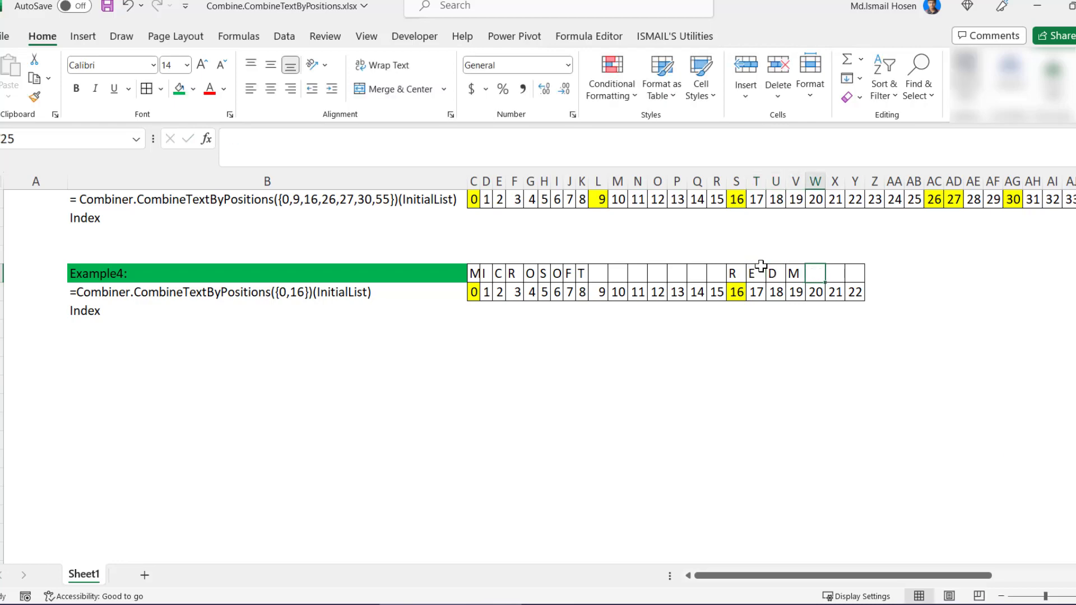
text(O)
key(Tab)
text(ND)
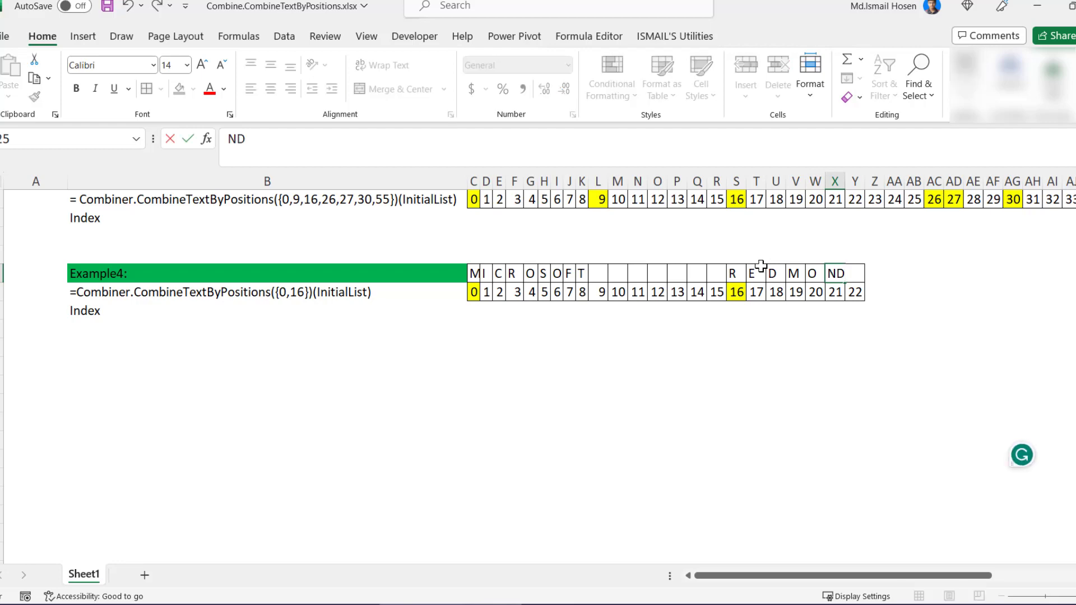
key(BackSpace)
key(Tab)
text(D)
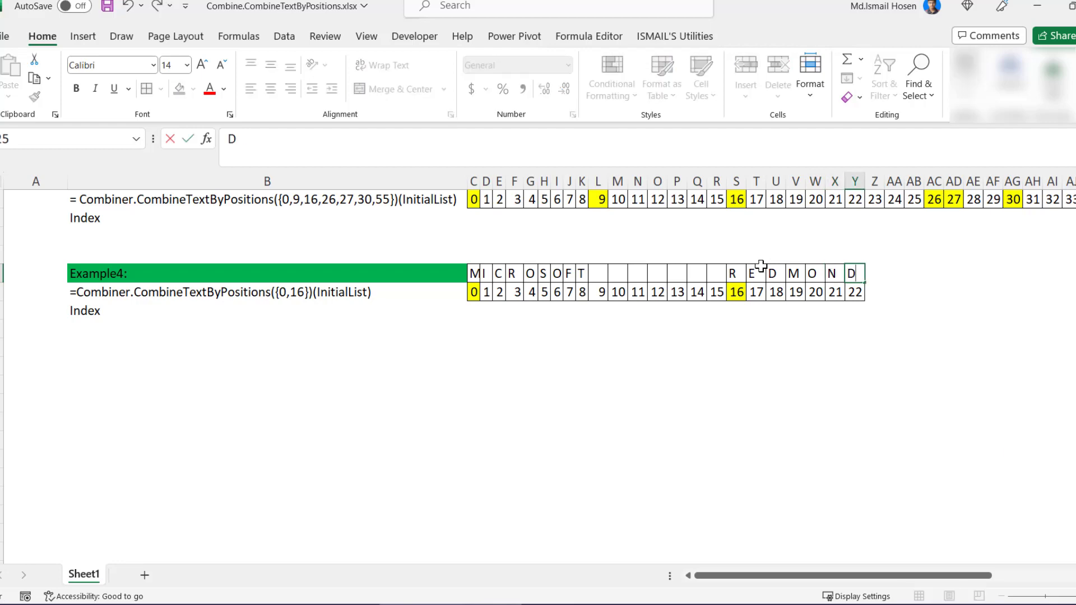
click(757, 292)
Select the REDMOND cells in Example4's result row for review and save the workbook
drag(734, 272, 887, 266)
click(474, 273)
key(ctrl+s)
Show the workbook's queries and open Query1 in the Power Query Editor
scroll(495, 402, up, 7)
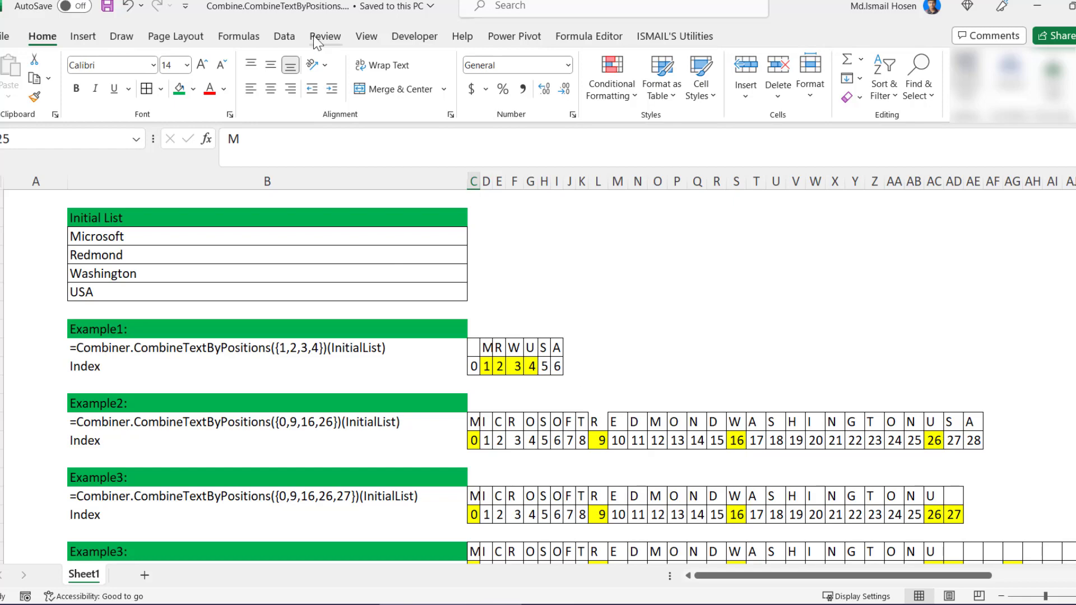
click(279, 38)
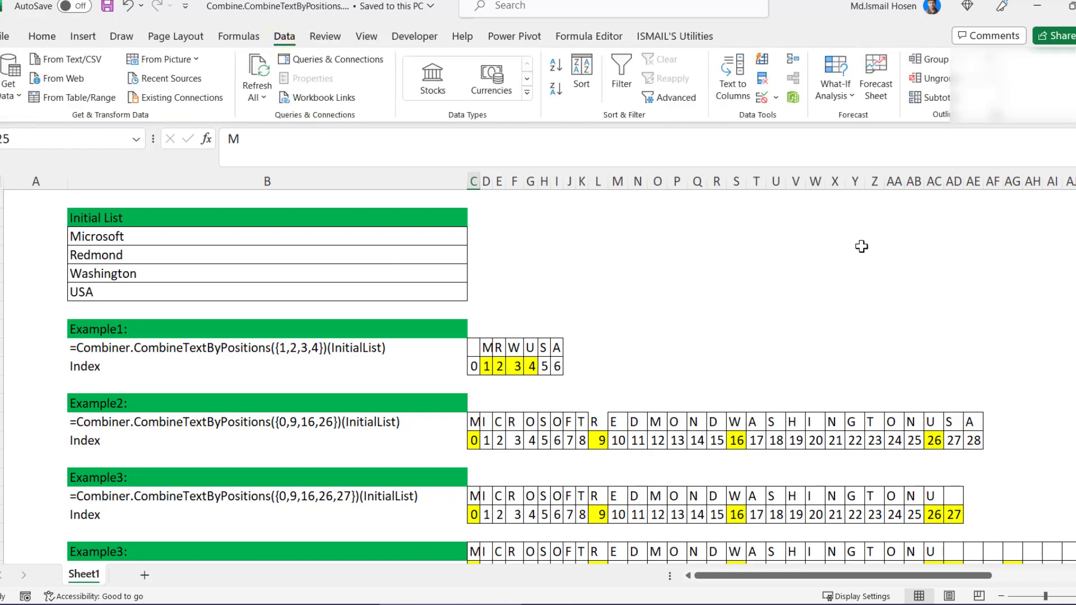
click(312, 57)
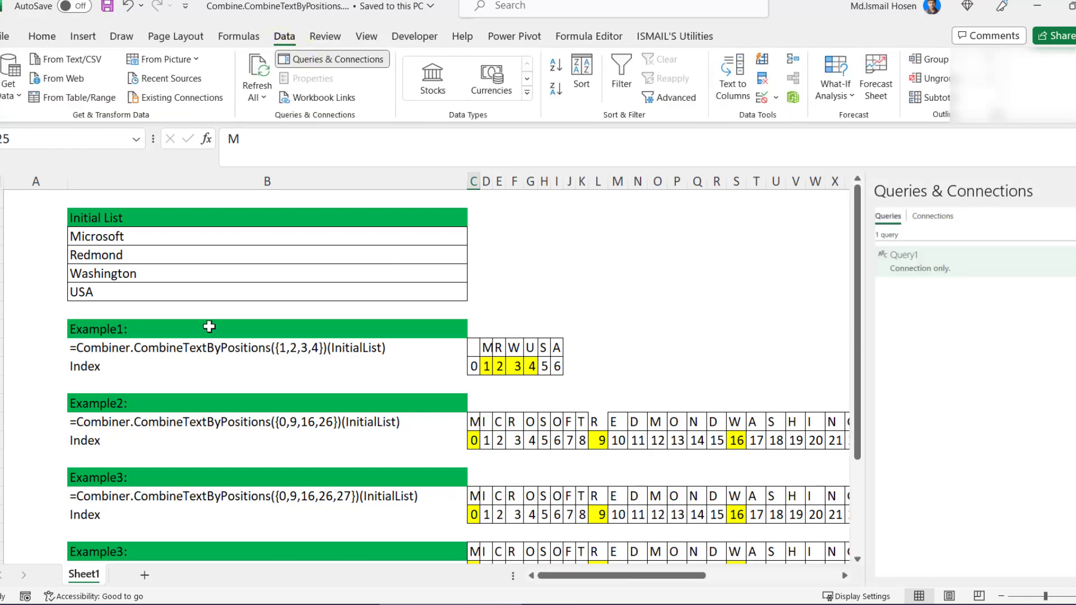
double_click(931, 262)
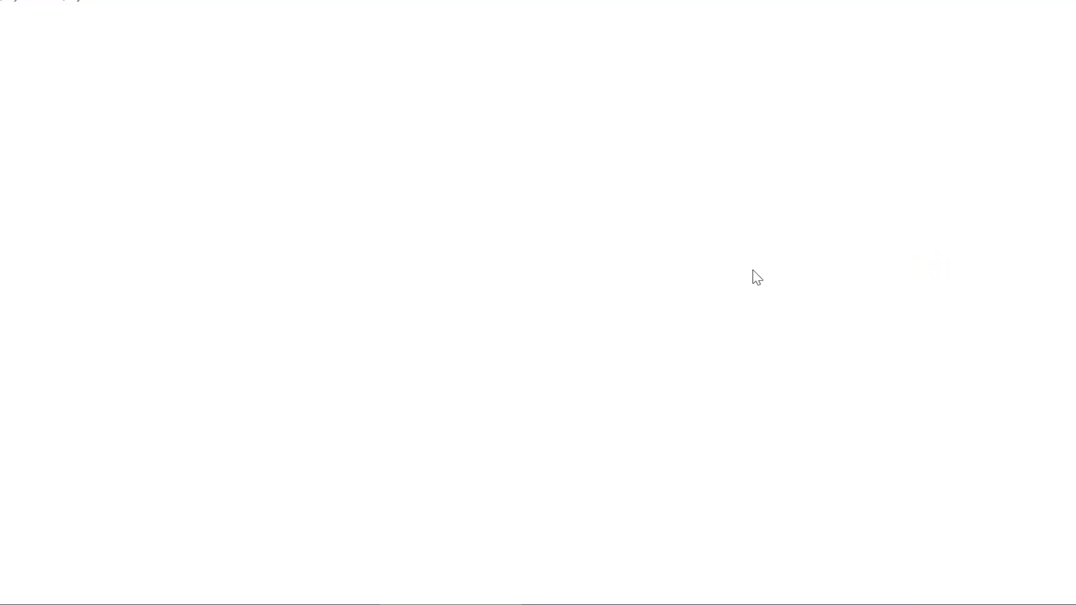
View Query1's Source list and the Custom1 step's combined text for positions {1,2,3,4}, placing the cursor before its first character
click(997, 254)
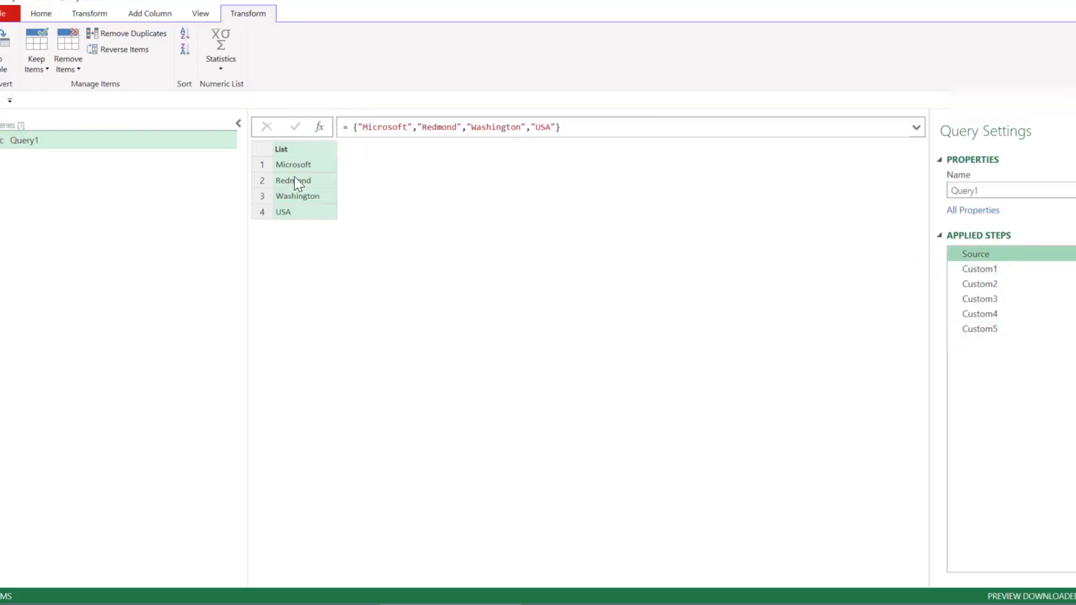
drag(989, 284, 999, 283)
click(1000, 277)
click(998, 269)
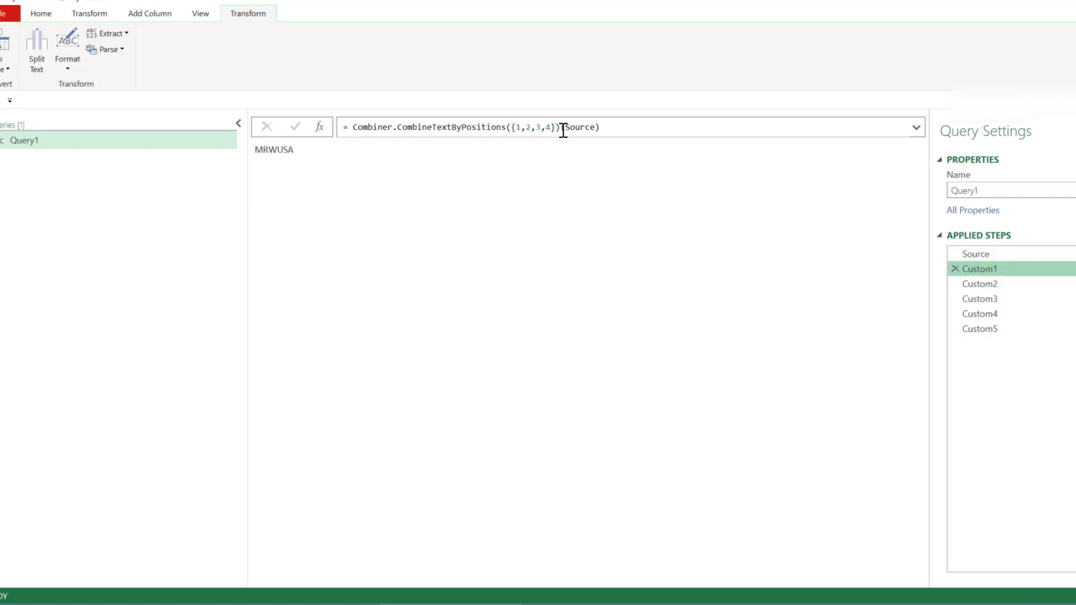
click(255, 153)
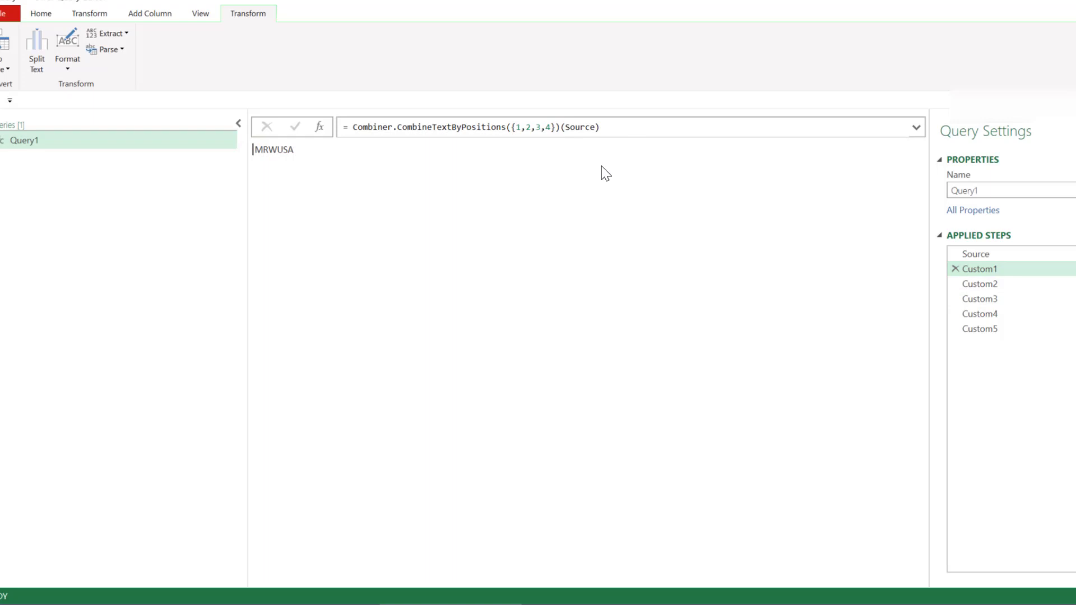
Compare the combined text of the Custom2 step with positions {0,9,16,26} and the Custom3 step with positions {0,9,16,26,27}
click(982, 286)
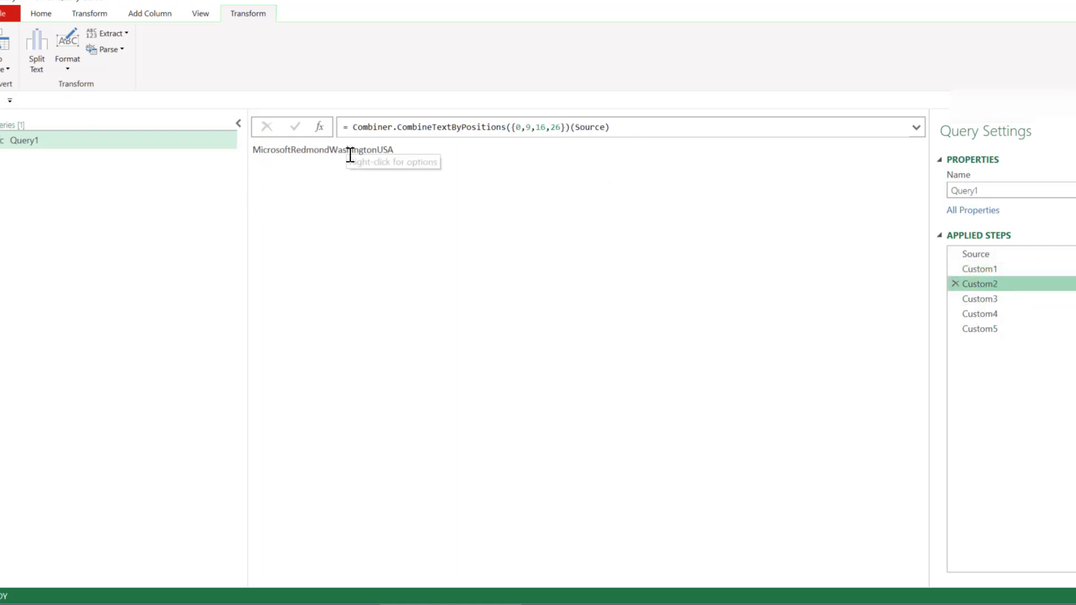
click(460, 161)
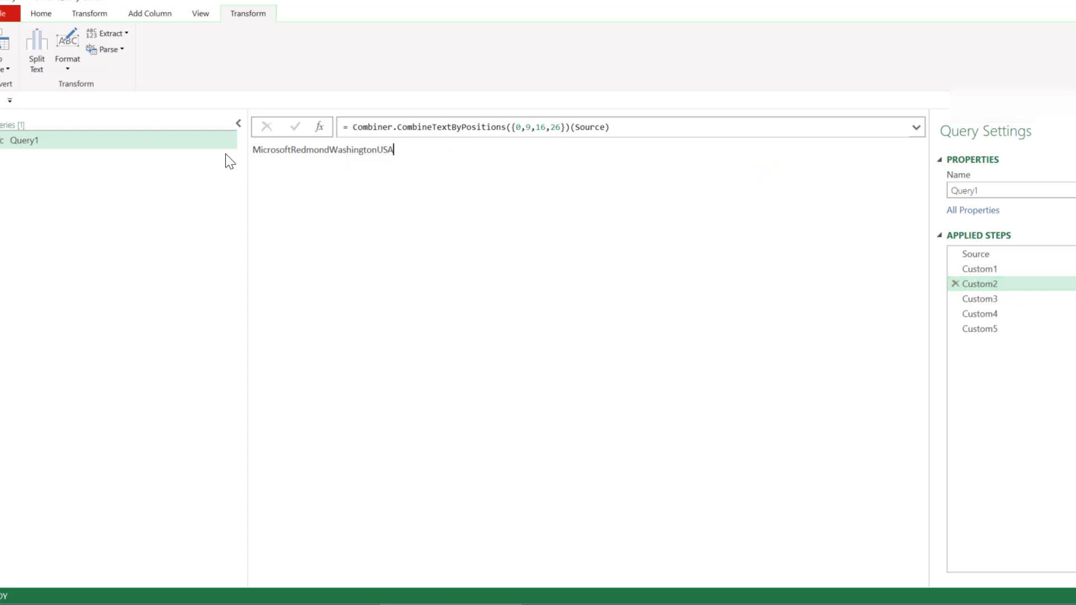
click(992, 300)
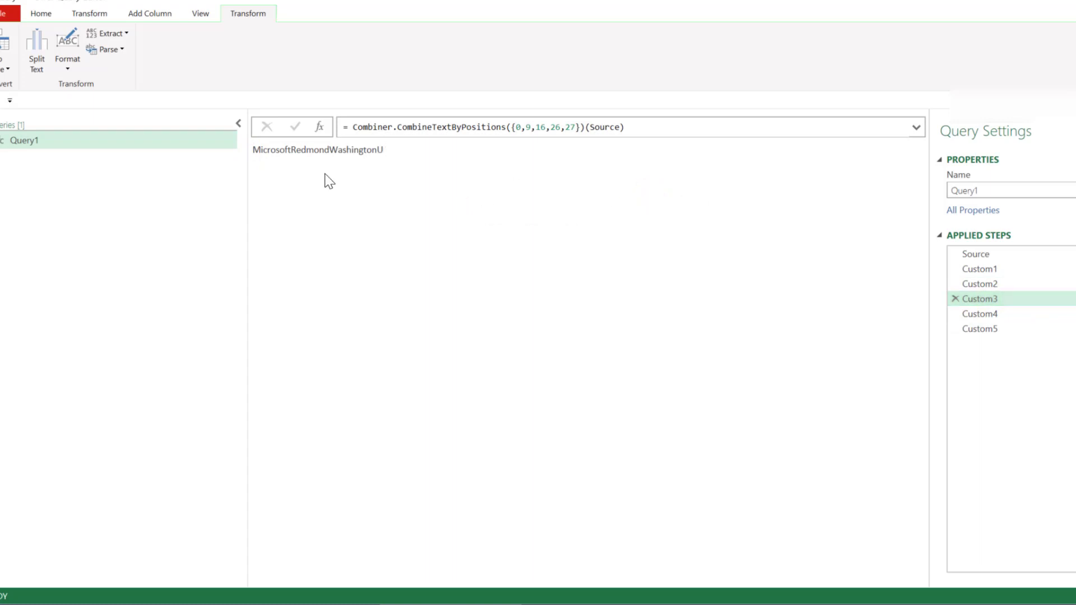
double_click(567, 129)
click(583, 171)
View the Custom4 step's result for positions {0,16} and select the gap between Microsoft and Redmond
click(980, 313)
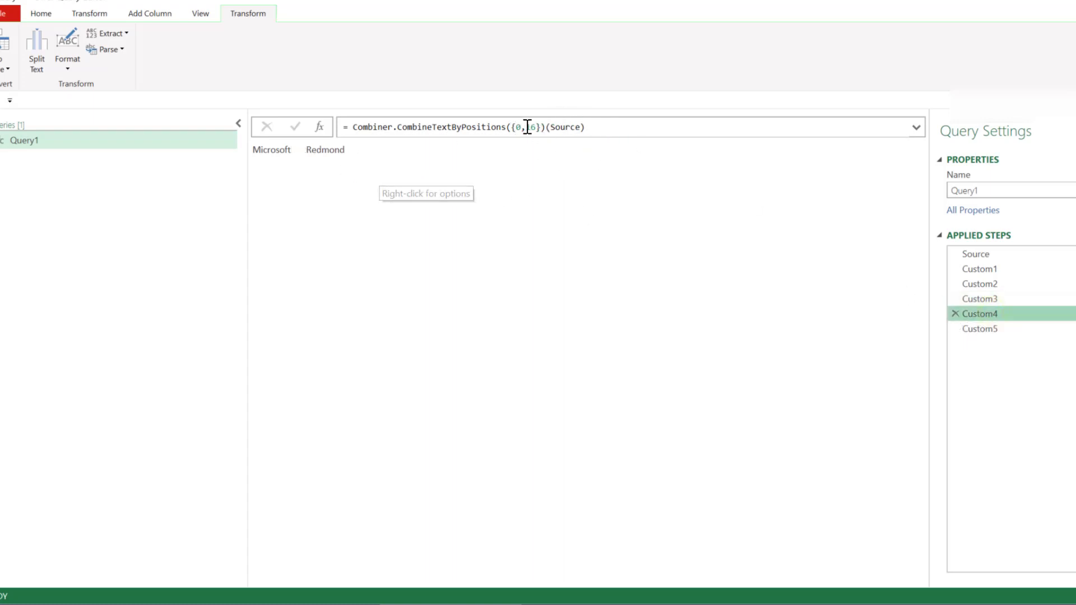
click(312, 149)
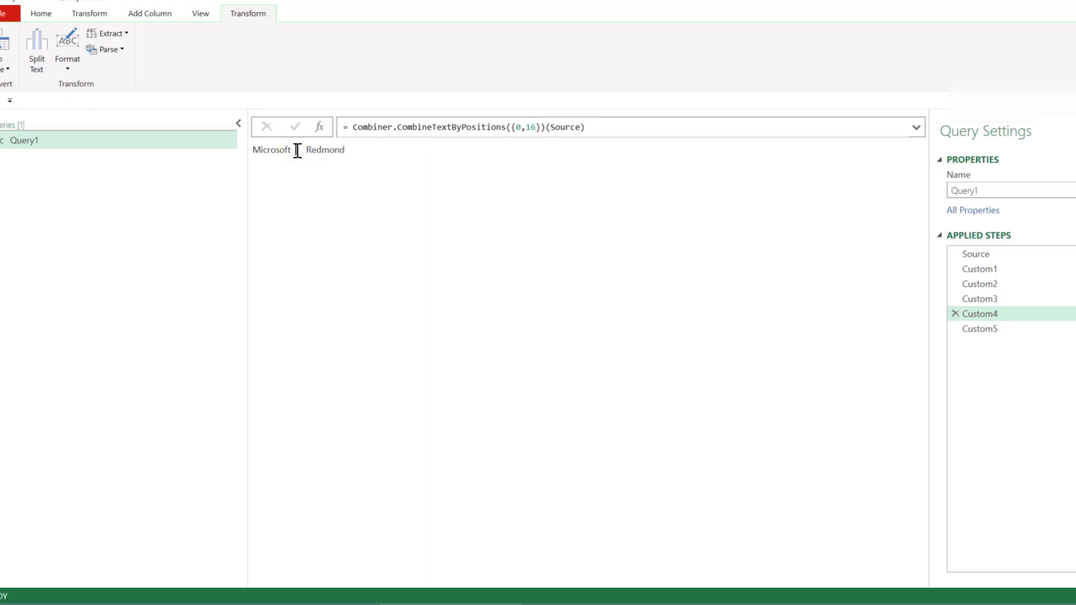
drag(291, 151, 306, 153)
View the Custom5 step's result for positions {0,9,16,26,27,30,55} and select the trailing blanks to inspect their extent
click(1027, 329)
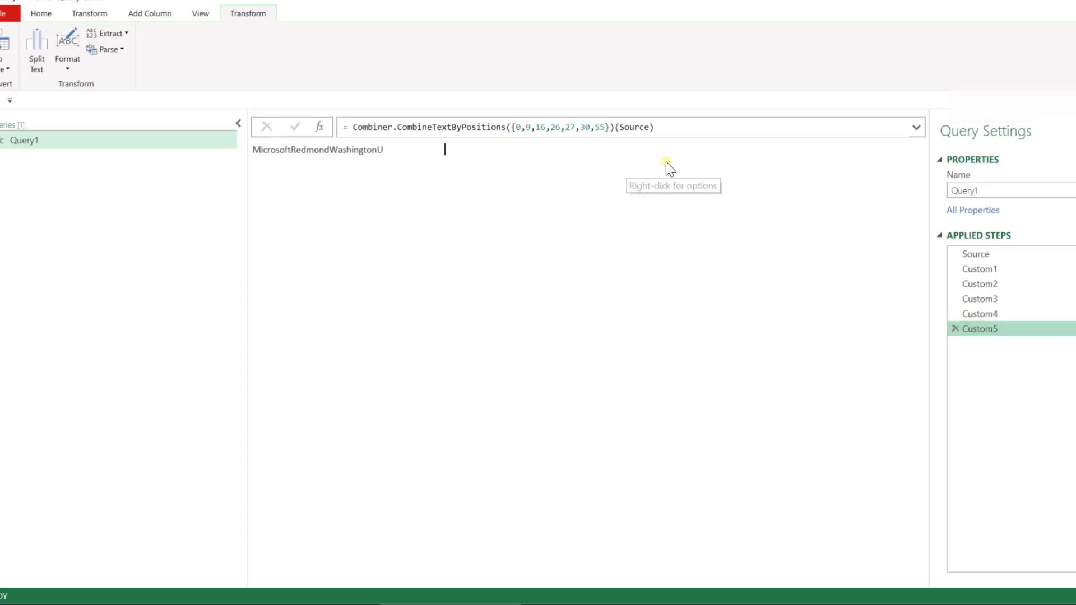
click(523, 179)
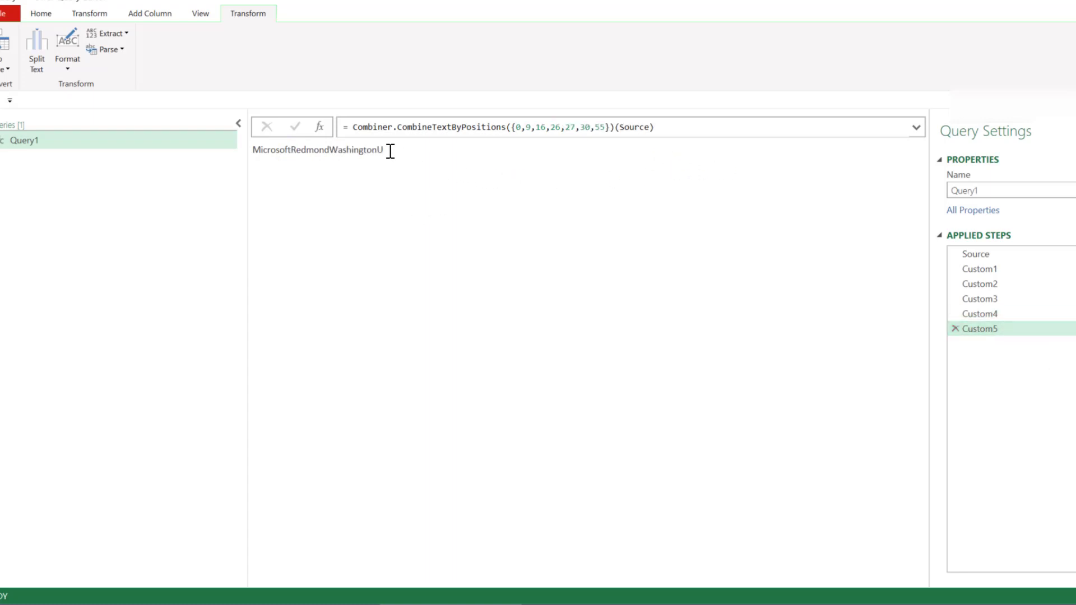
drag(384, 151, 573, 153)
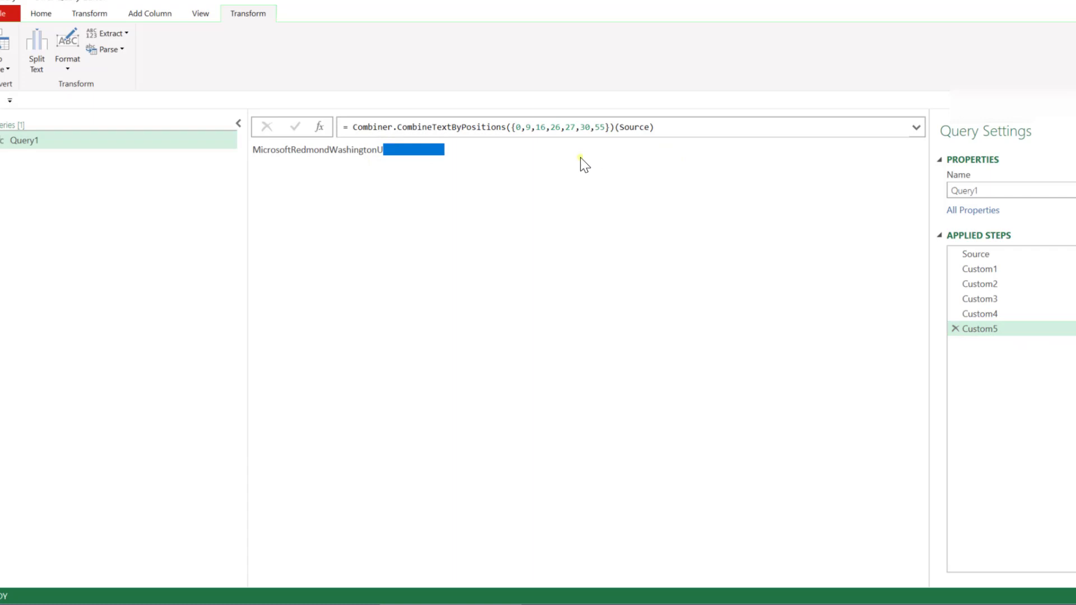
click(584, 164)
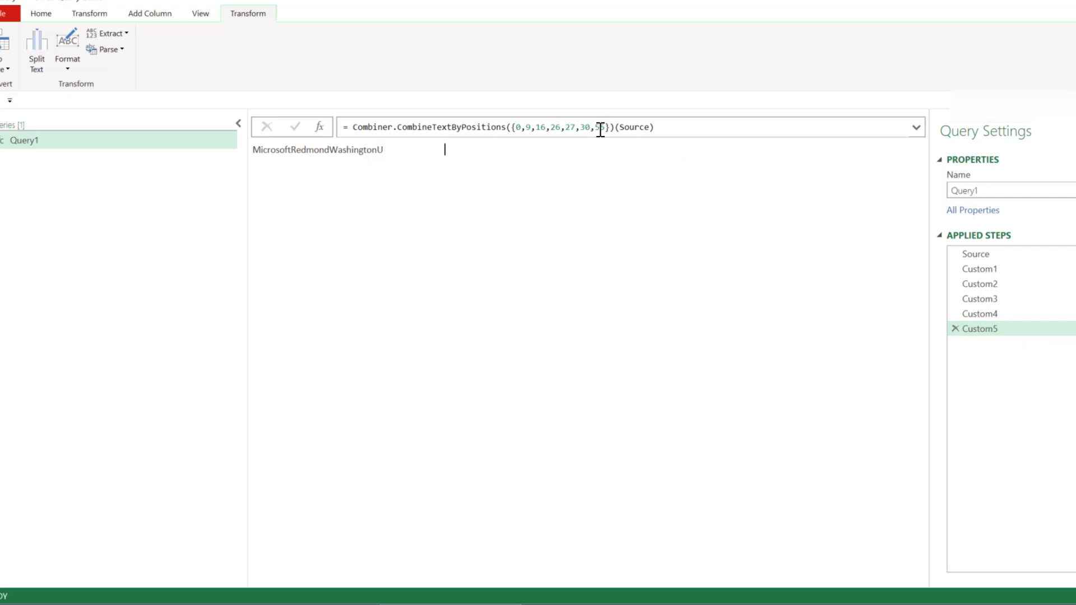